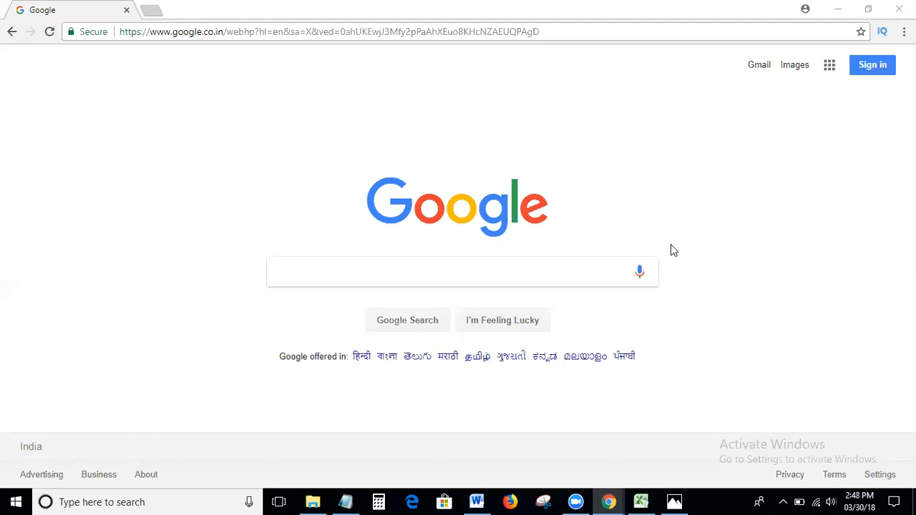
Step: Bring up the 'Welcome to SHS TECH SOLUTIONS' Word document listing the three tutorial topics
click(478, 501)
scroll(515, 440, down, 2)
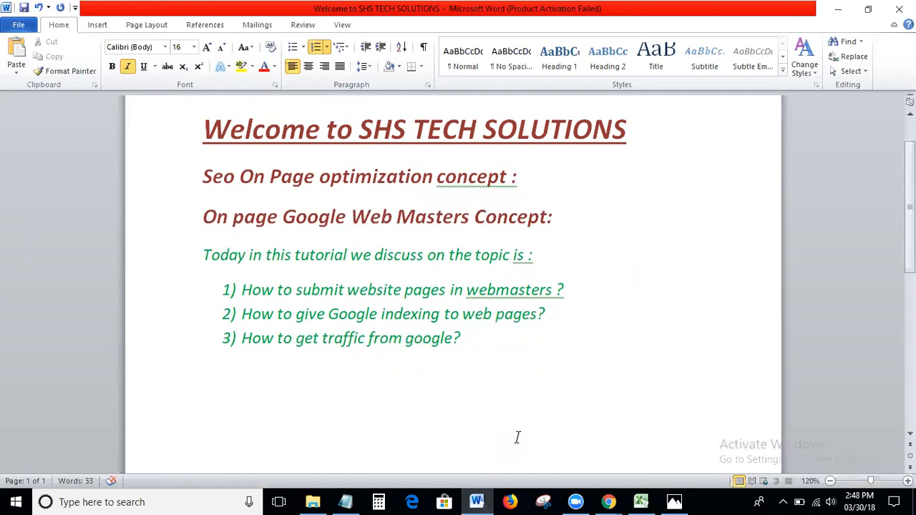
Step: Return to the Chrome window showing the Google homepage
click(614, 501)
click(580, 475)
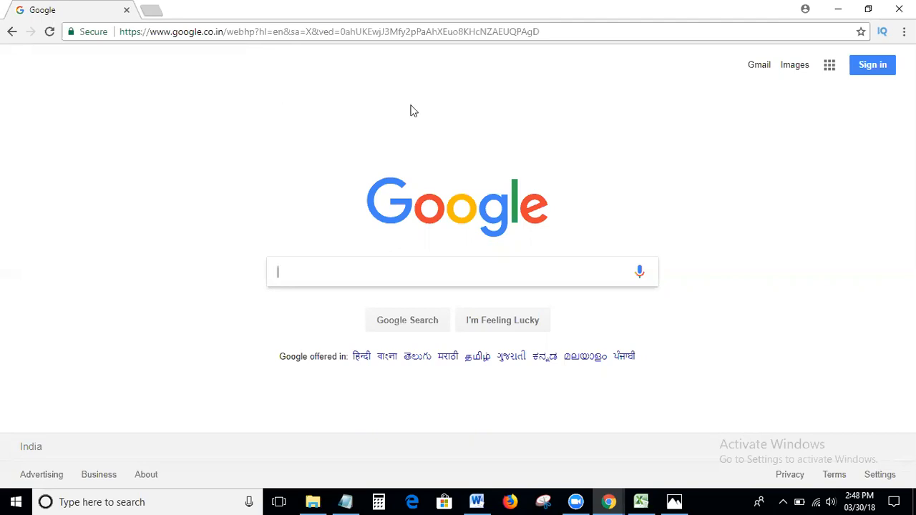
Step: Sign in to Gmail with the news channel's account e-mail and password
click(758, 67)
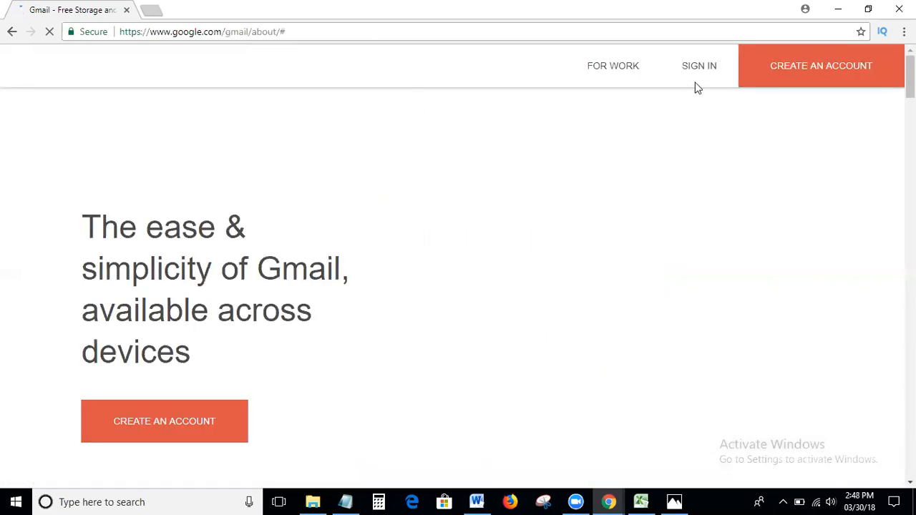
click(702, 78)
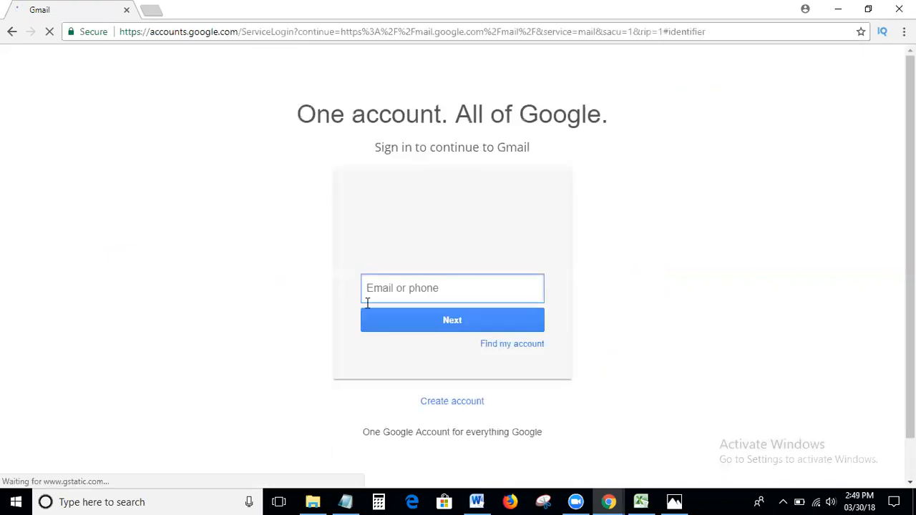
text(cinene)
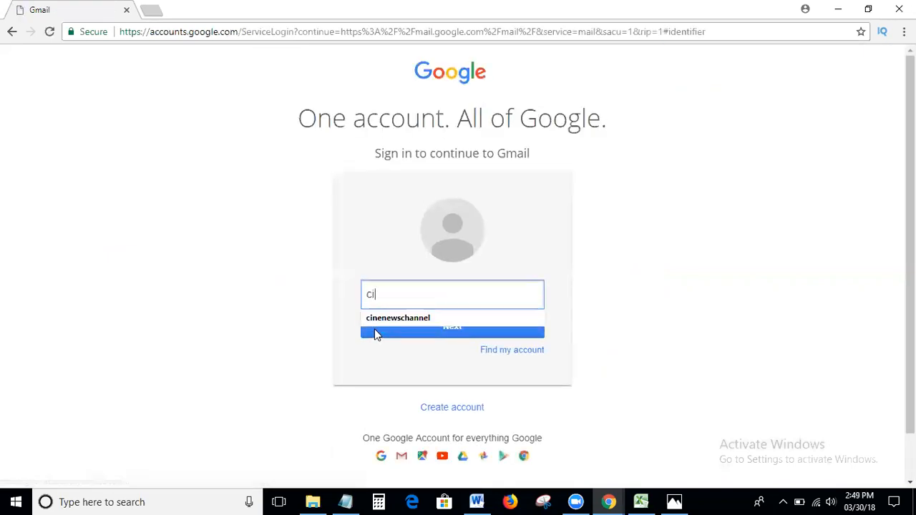
key(Down)
key(Return)
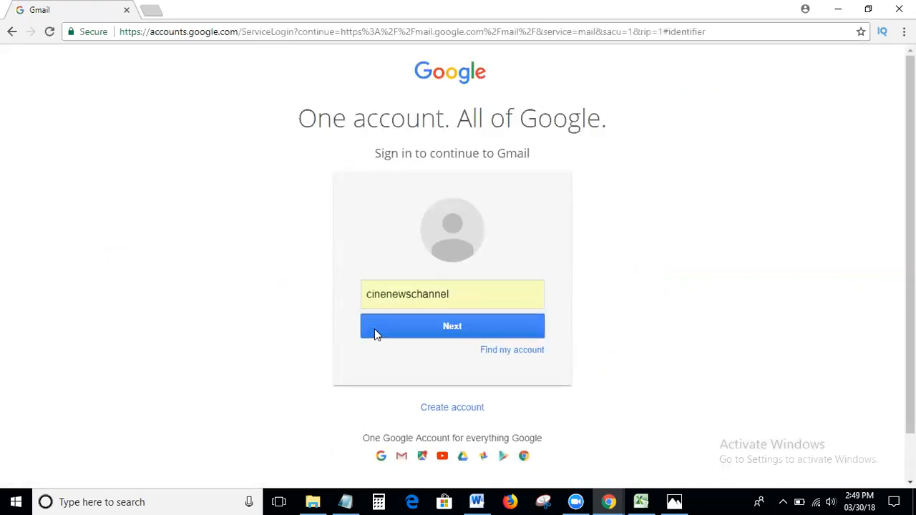
click(374, 334)
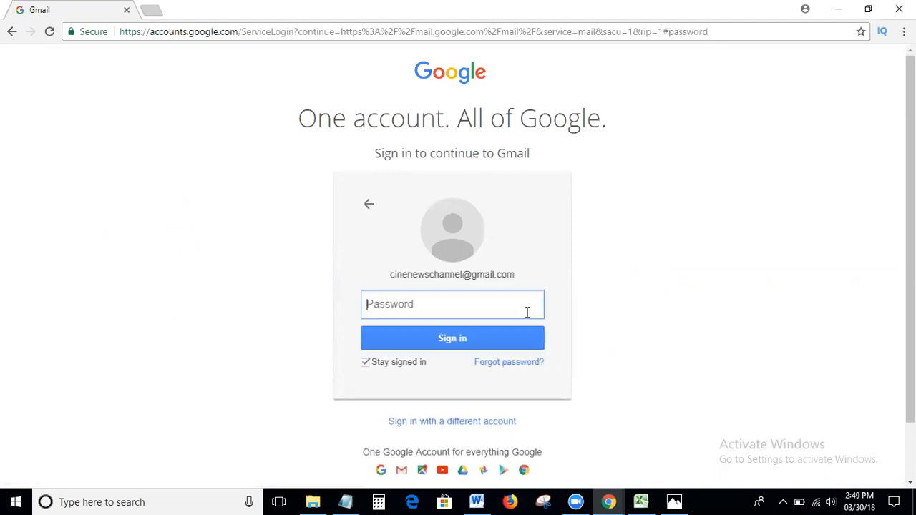
text(•••••••••)
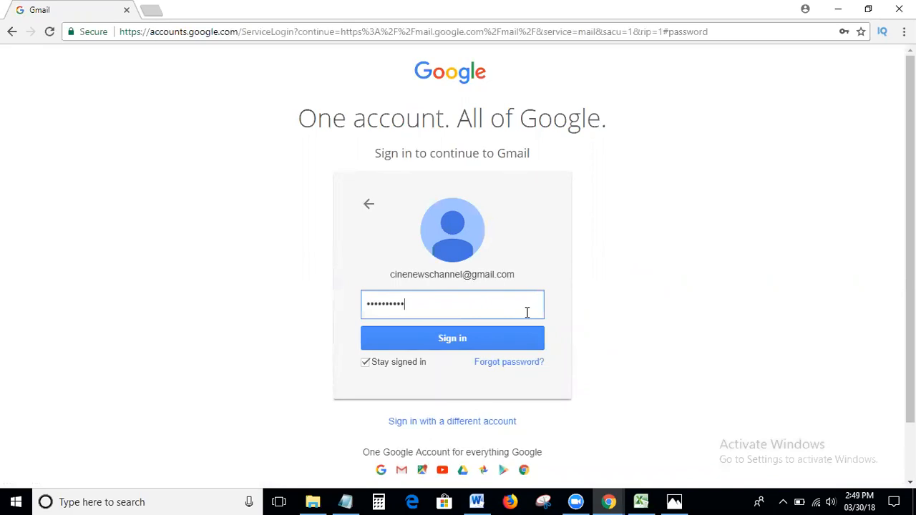
key(Return)
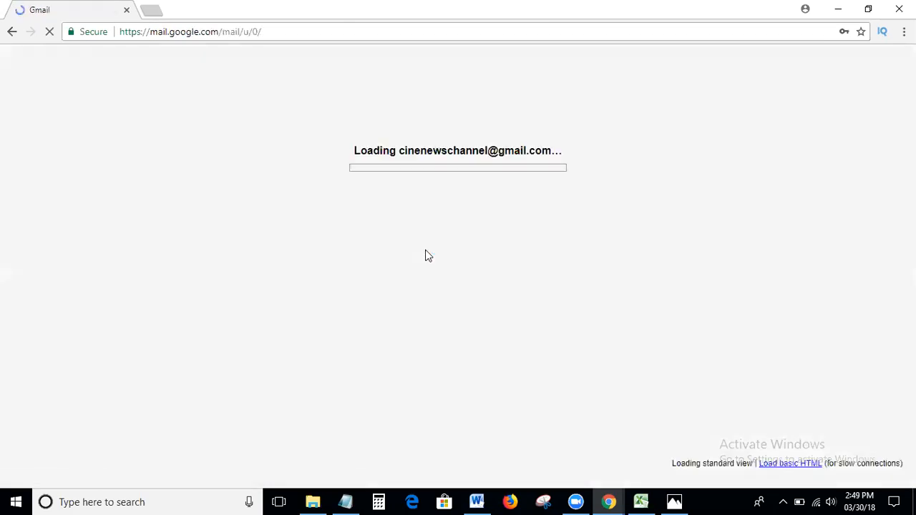
Step: In a new tab, search Google for cinenewschannel.com, correcting the misspelled search term
click(151, 10)
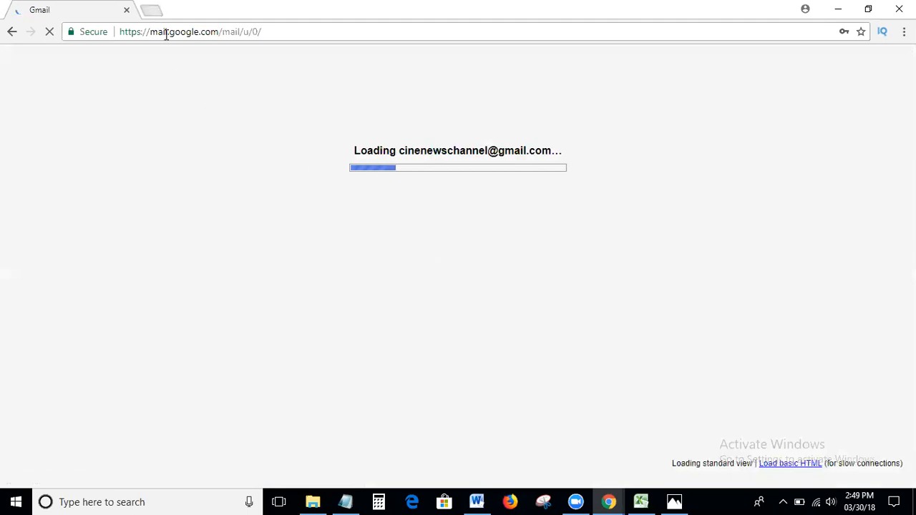
text(cinen)
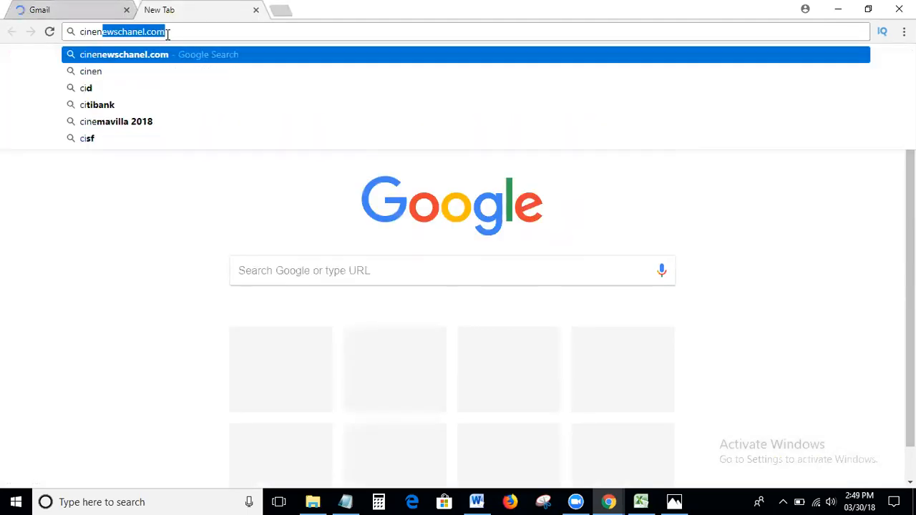
key(Return)
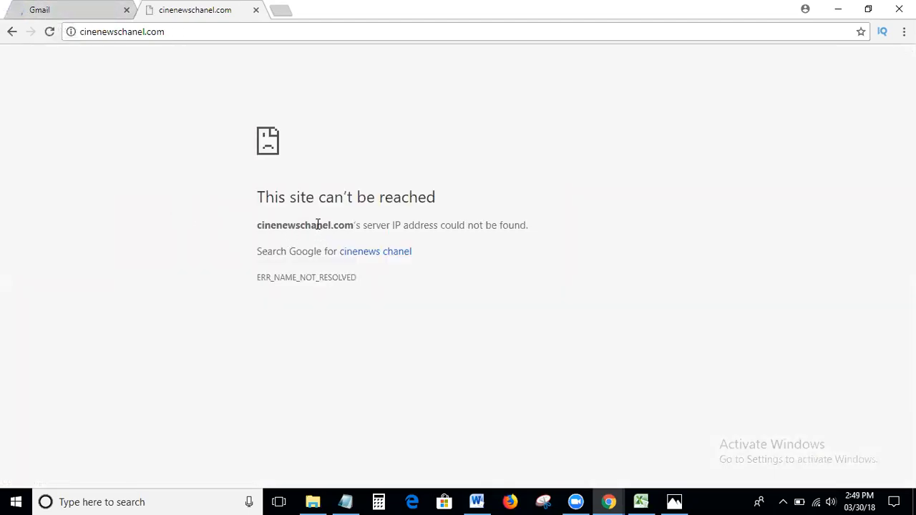
click(365, 253)
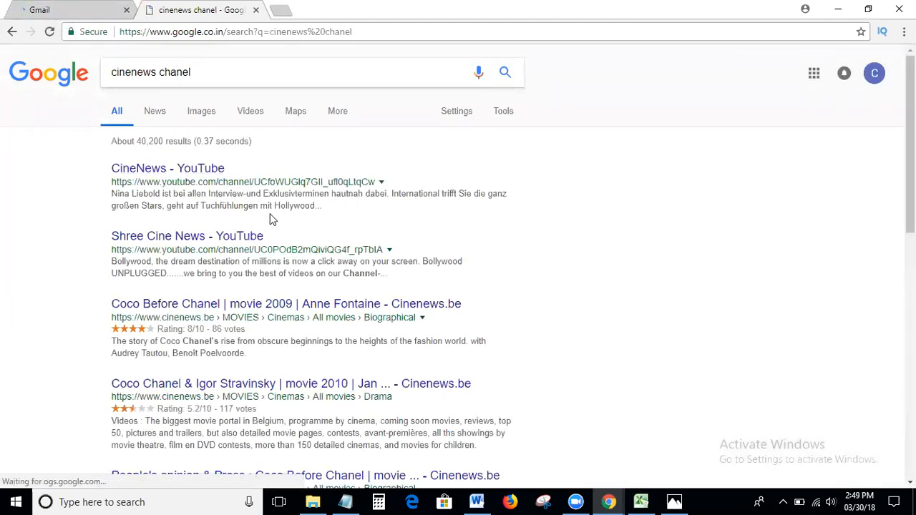
scroll(244, 219, down, 3)
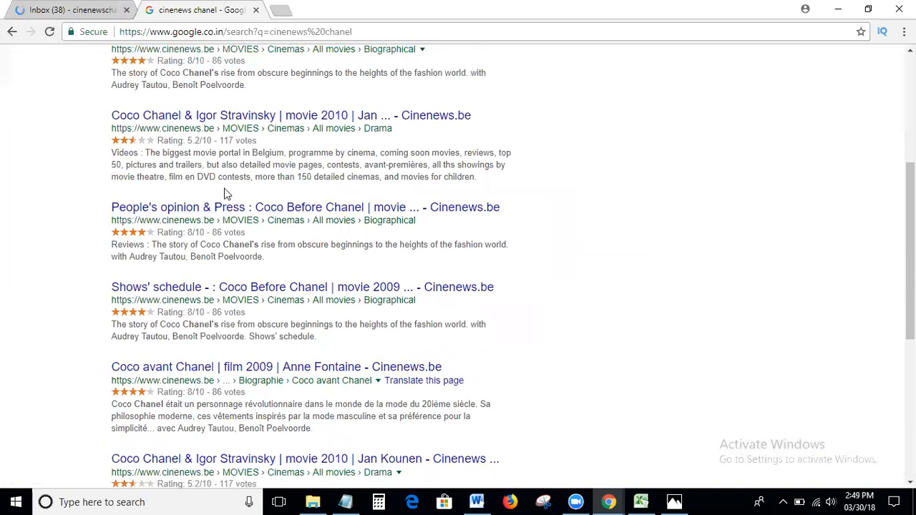
scroll(225, 196, up, 3)
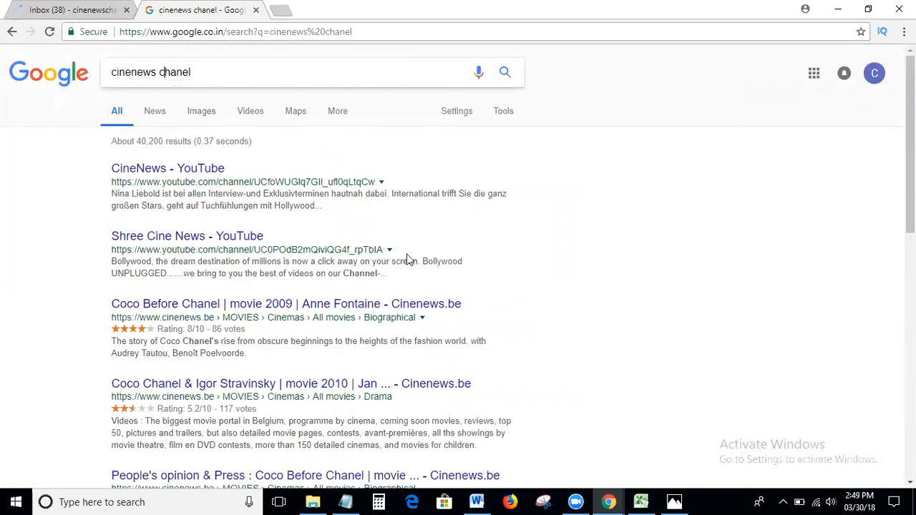
key(Left)
key(Left)
key(Left)
key(Left)
key(Left)
key(Left)
key(BackSpace)
key(Right)
key(Right)
key(Right)
key(Right)
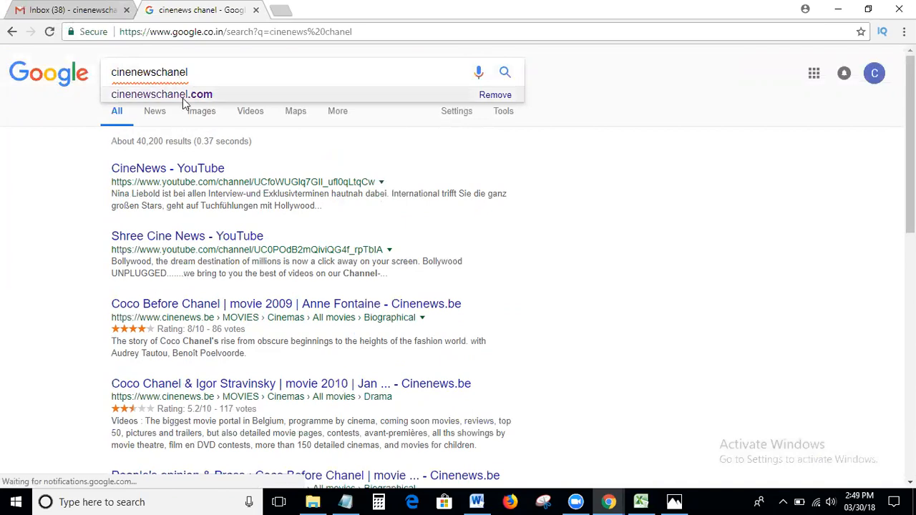
click(183, 98)
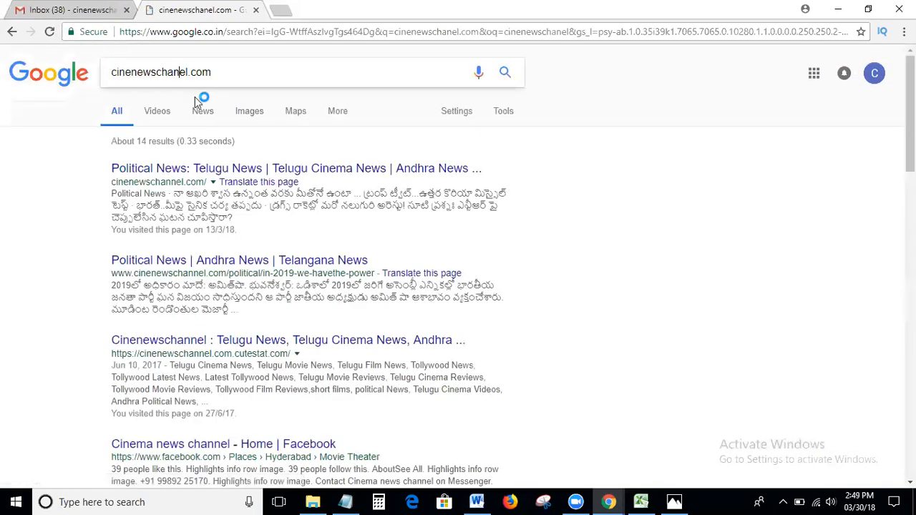
text(n)
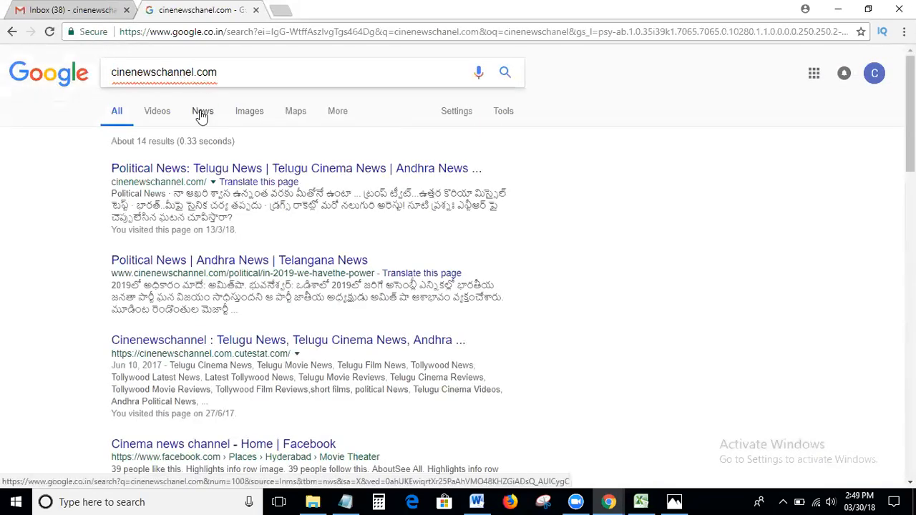
key(Return)
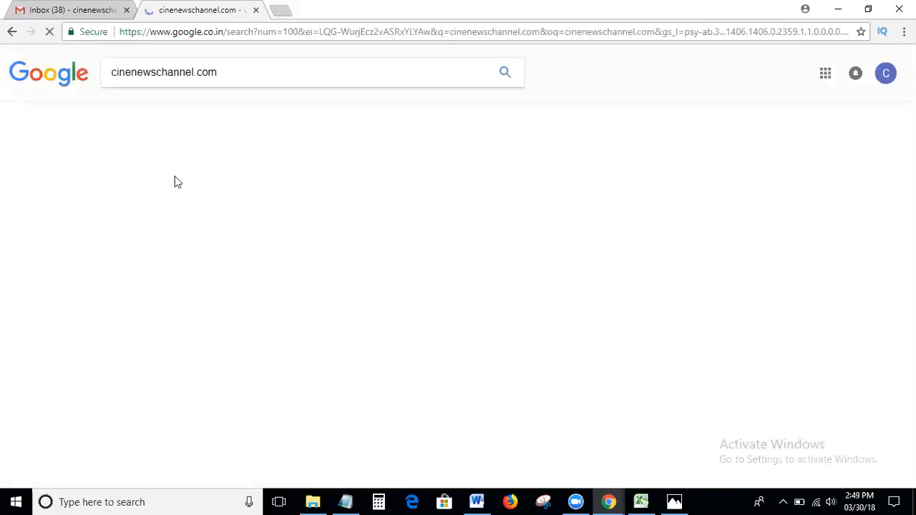
Step: Open the cinenewschannel.com site in its own tab and close the search results tab
middle_click(159, 197)
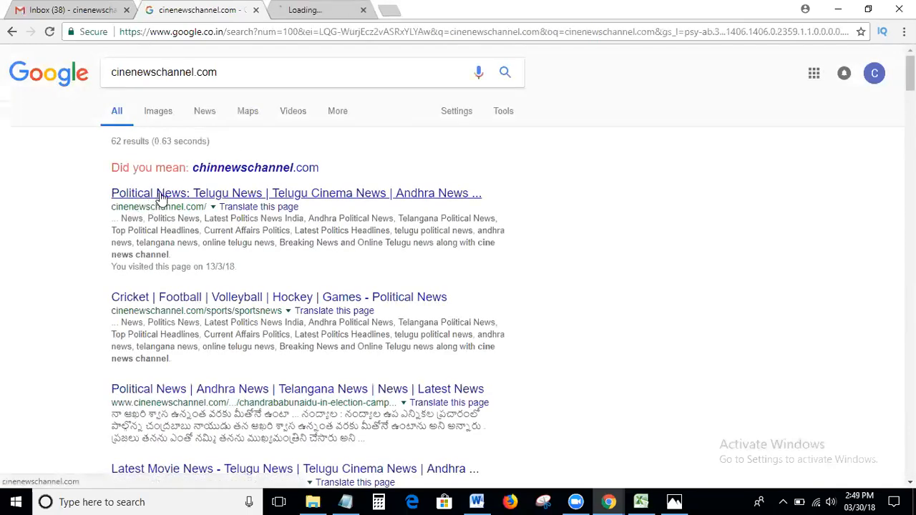
click(329, 11)
click(256, 10)
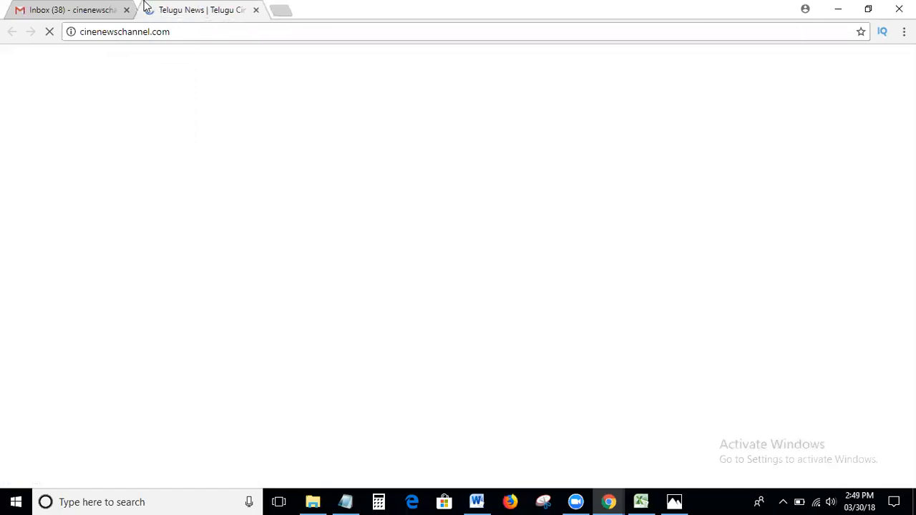
click(91, 7)
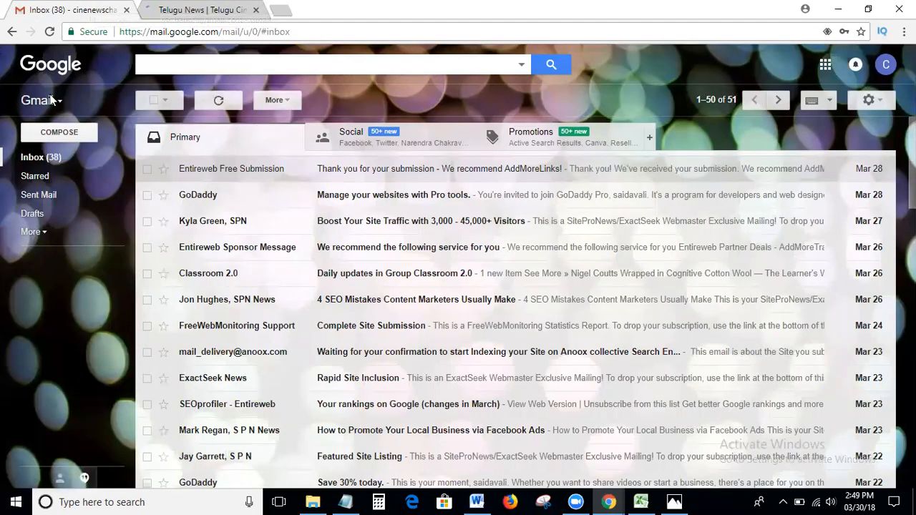
Step: Launch Webmaster Tools from the Google apps grid to reach the Search Console Home page
click(825, 66)
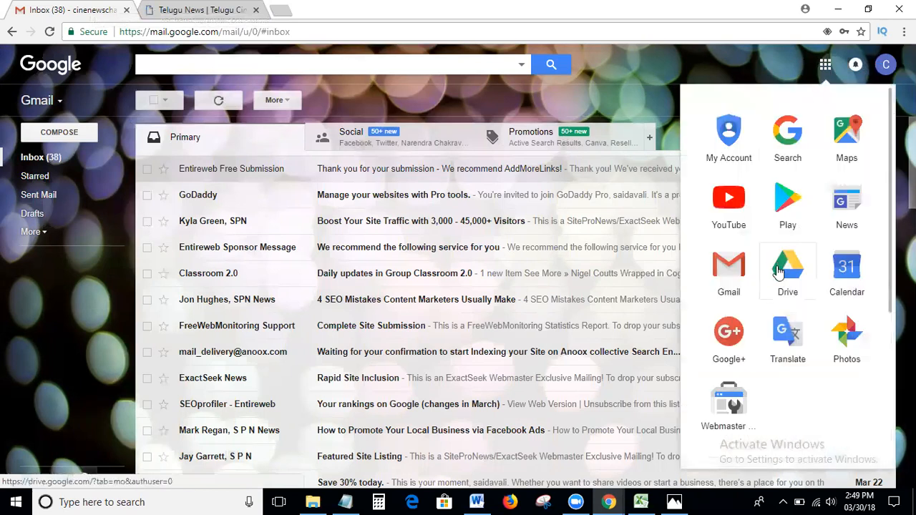
scroll(760, 397, down, 1)
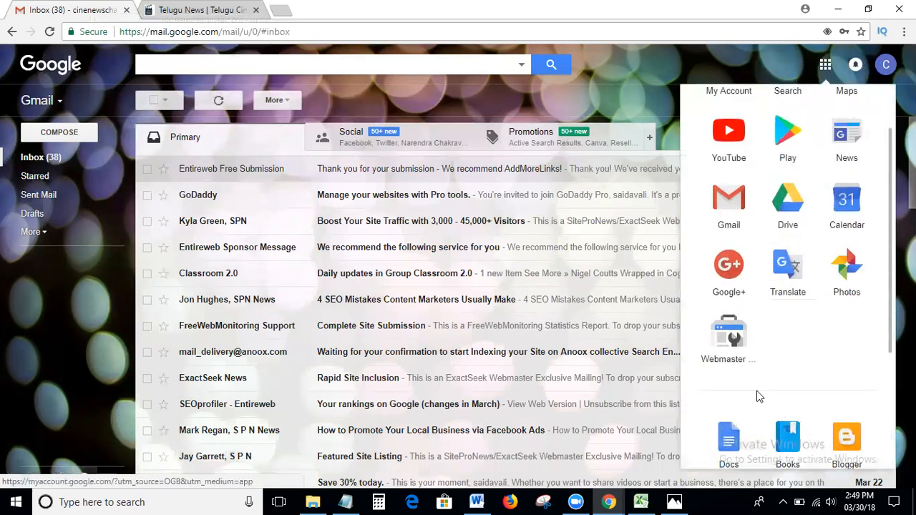
click(735, 353)
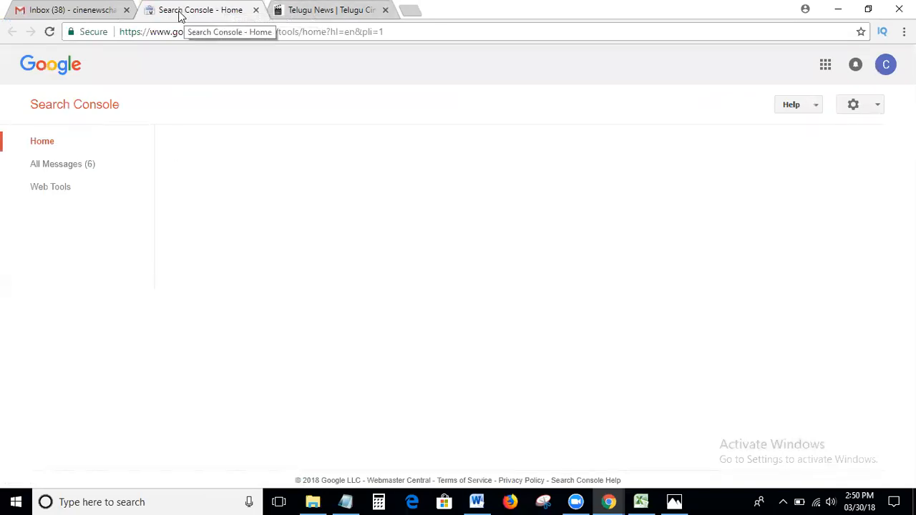
Step: Open the cinenewschannel.com property dashboard and expand the Crawl section in the sidebar
click(318, 10)
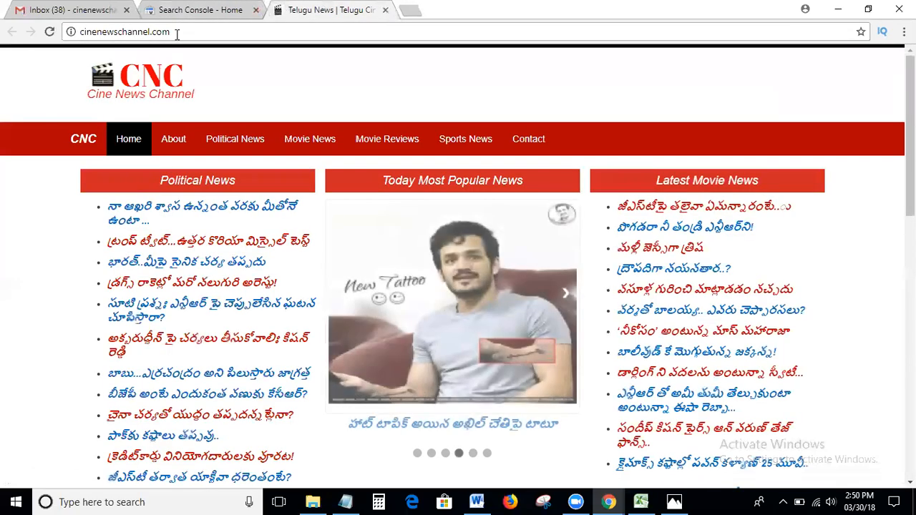
click(162, 12)
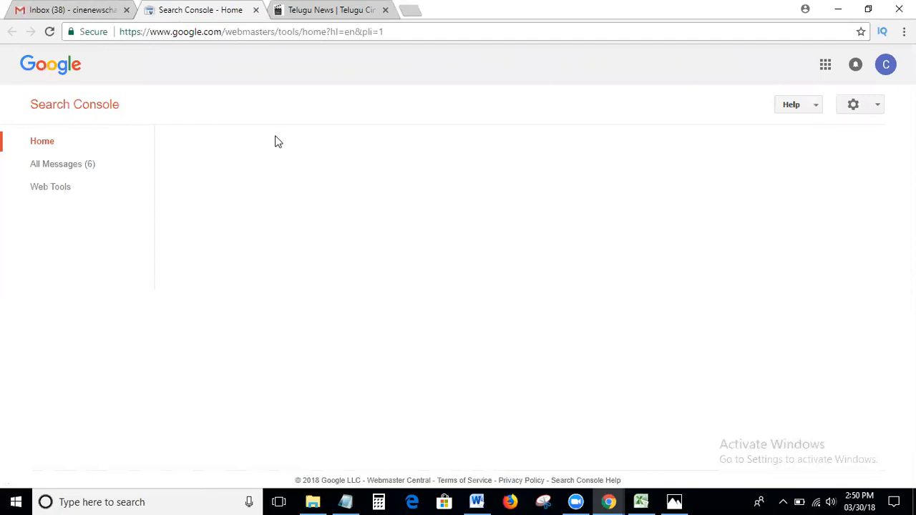
click(55, 194)
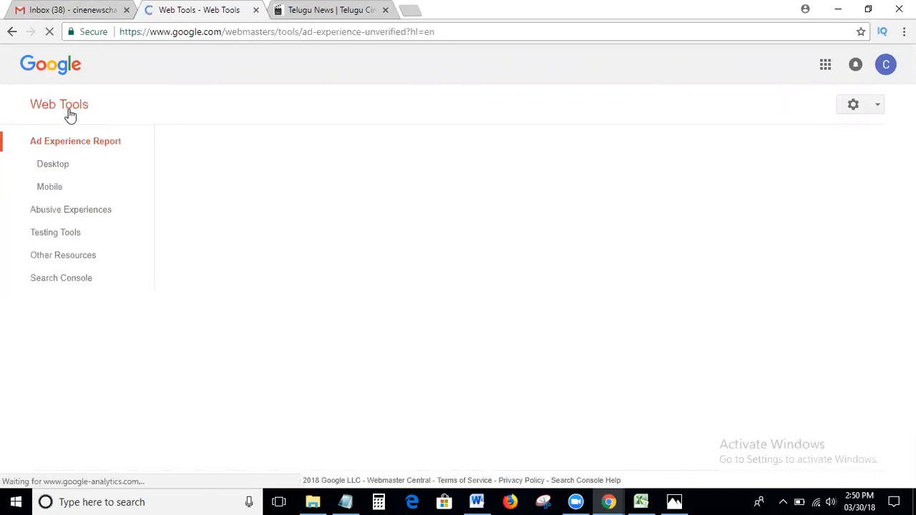
click(12, 32)
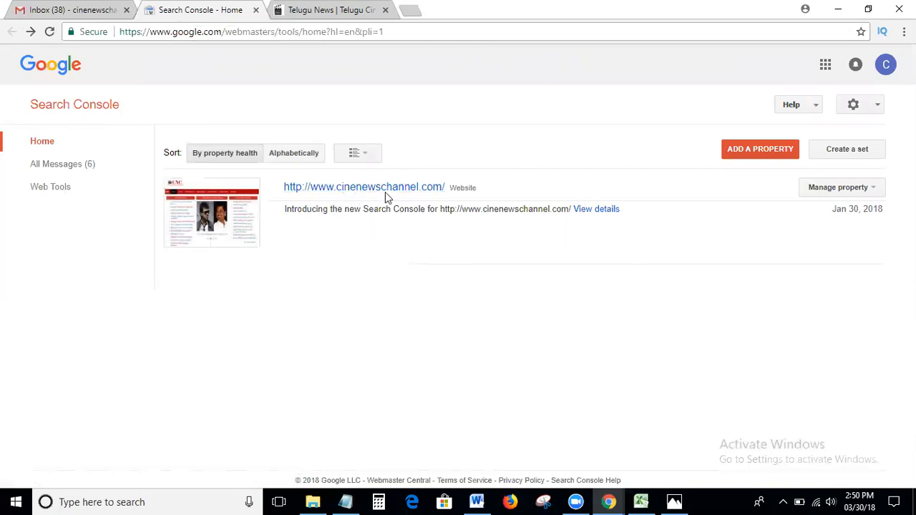
click(366, 186)
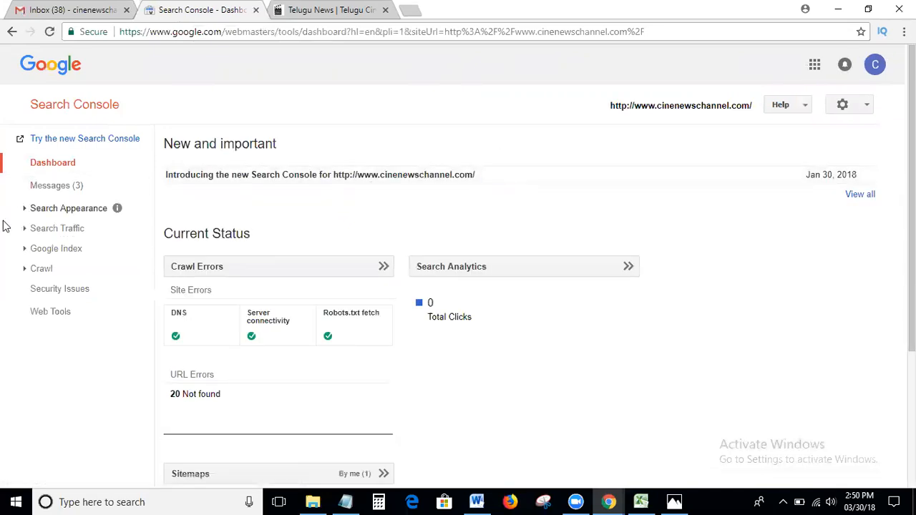
scroll(62, 188, down, 1)
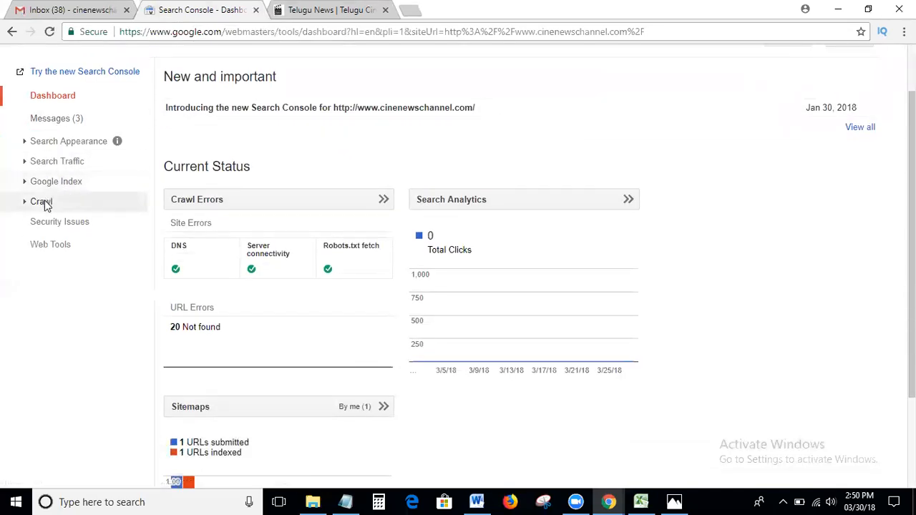
click(53, 204)
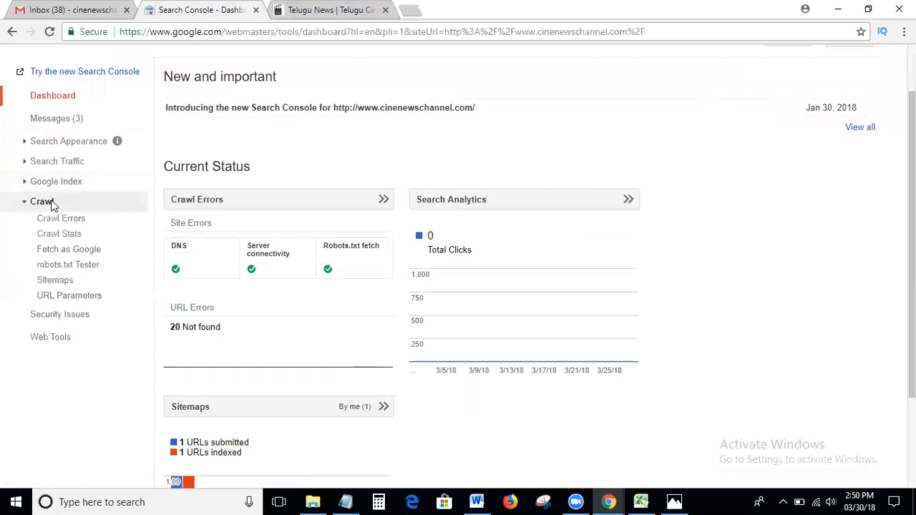
Step: Open Fetch as Google, then open the Kishan Reddy article from the site in a new tab
click(76, 255)
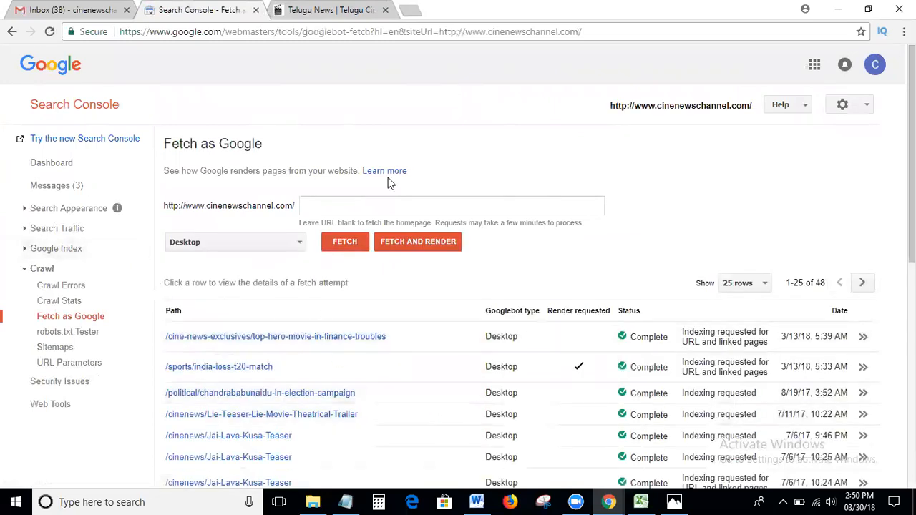
click(313, 204)
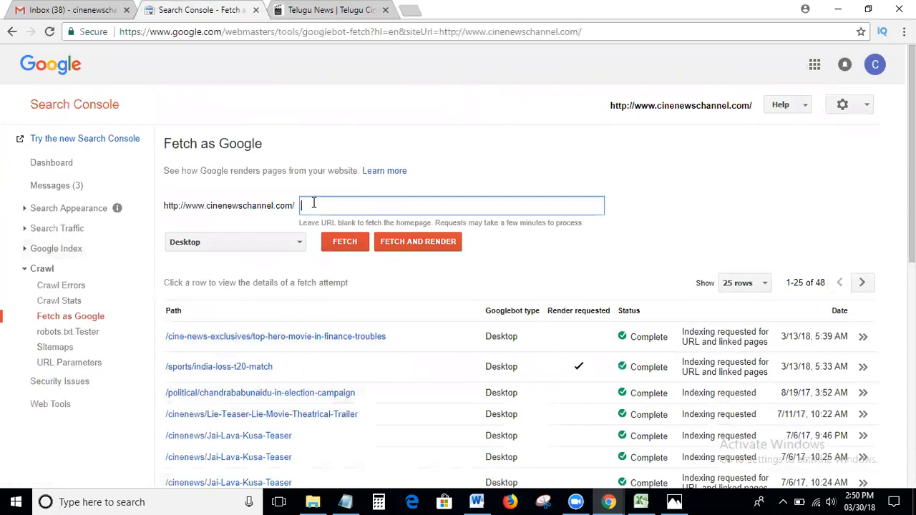
click(329, 8)
scroll(286, 266, down, 1)
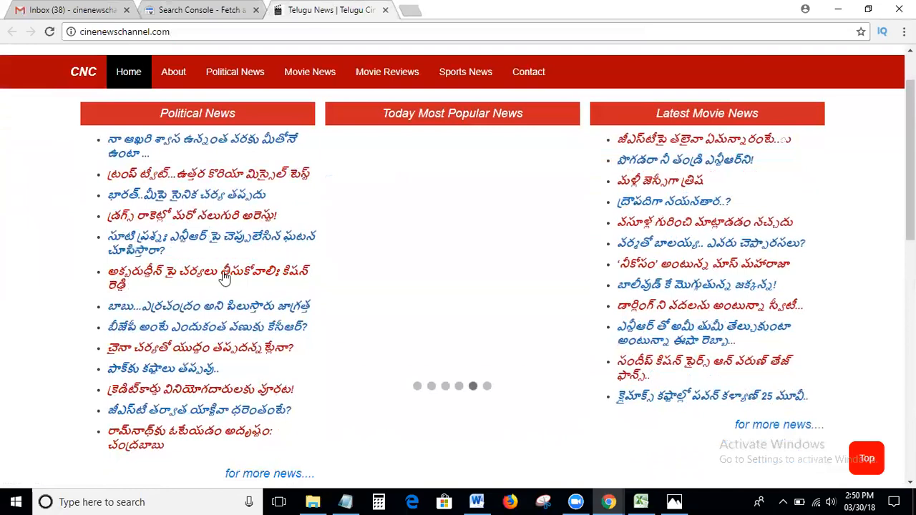
middle_click(221, 283)
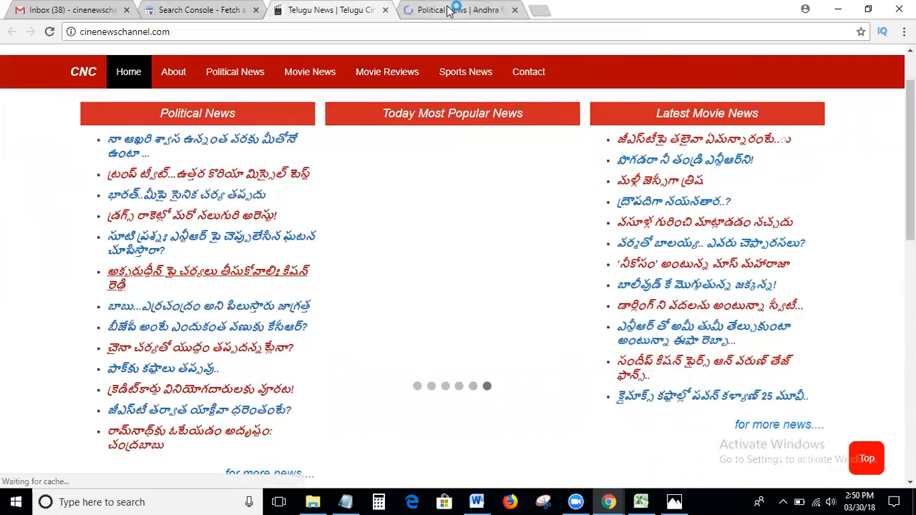
click(449, 10)
Step: Copy the article's path after the domain from the address bar
click(390, 32)
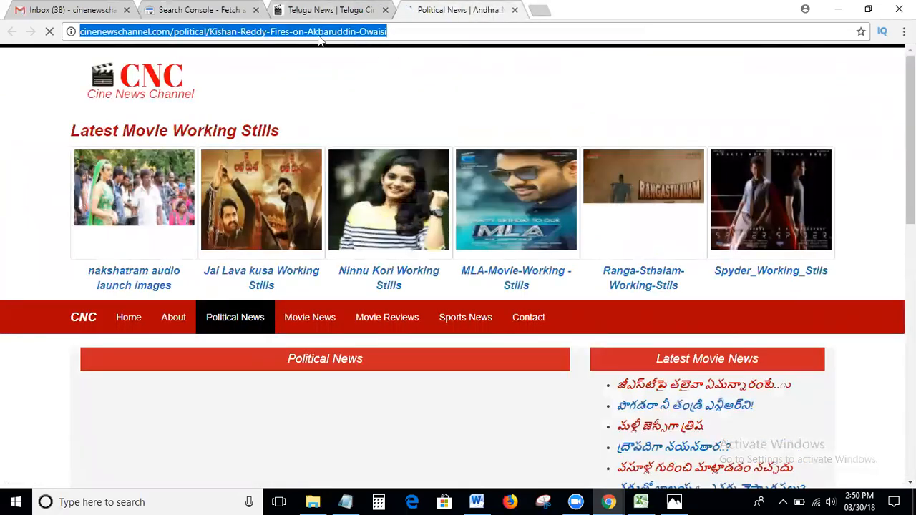
click(311, 10)
click(181, 10)
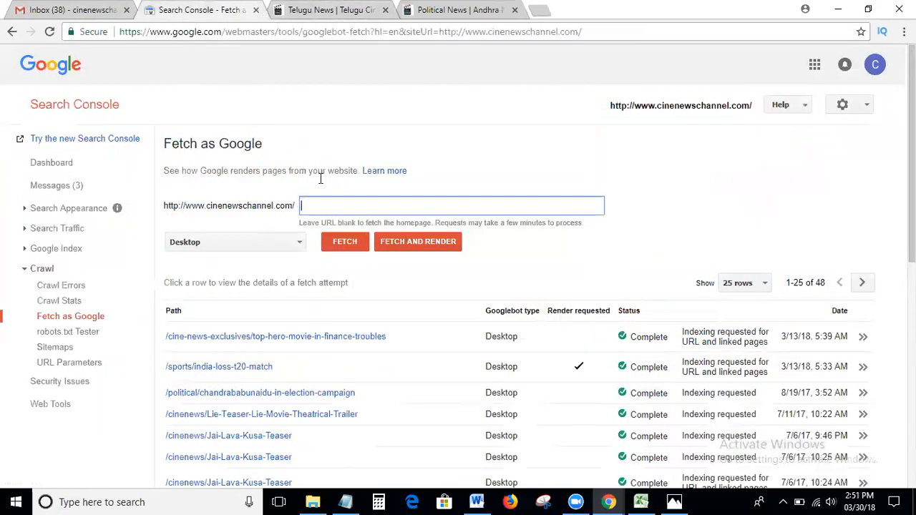
click(430, 10)
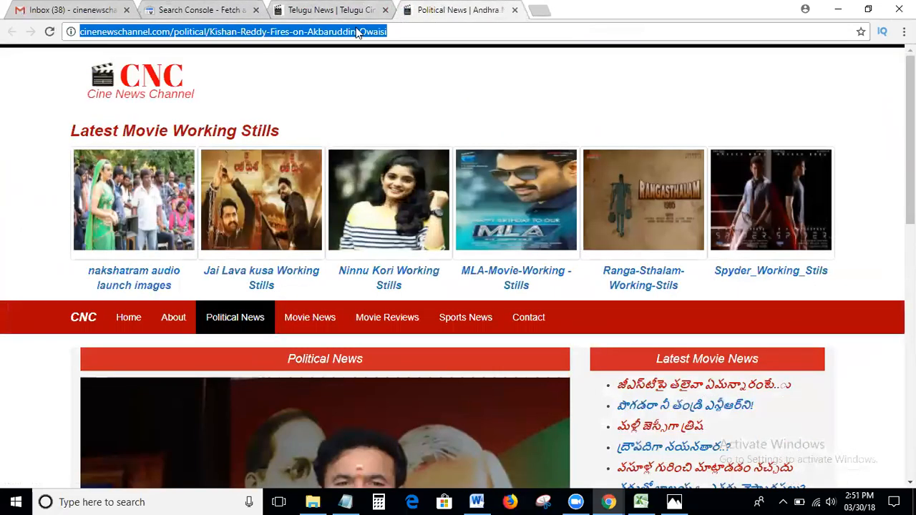
click(205, 47)
drag(170, 33, 233, 34)
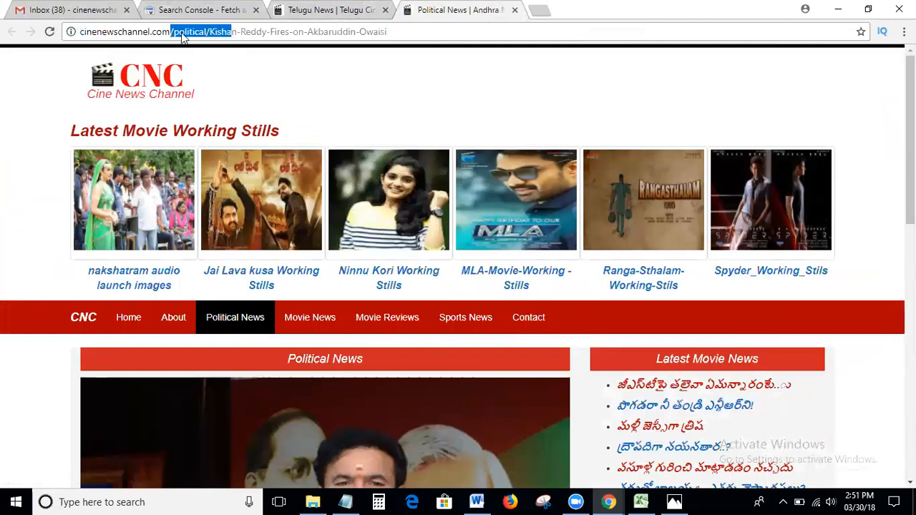
click(173, 33)
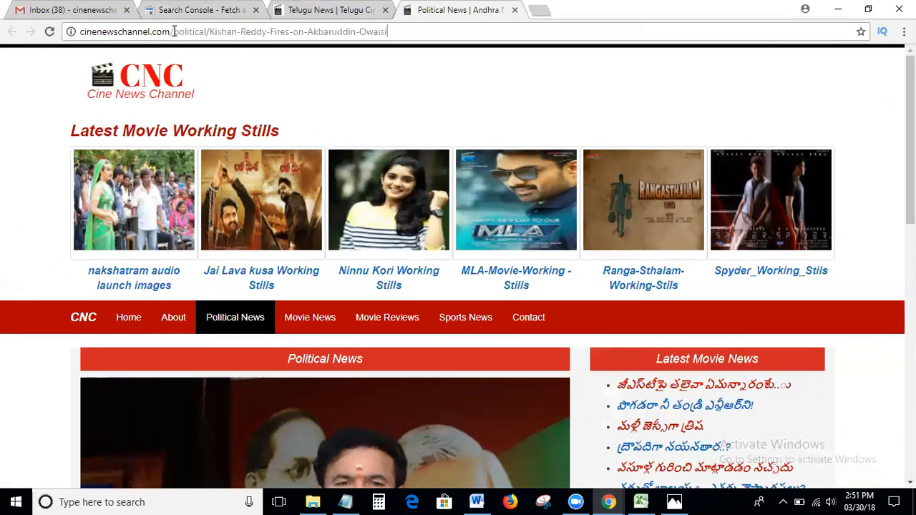
drag(173, 32, 408, 38)
key(ctrl+c)
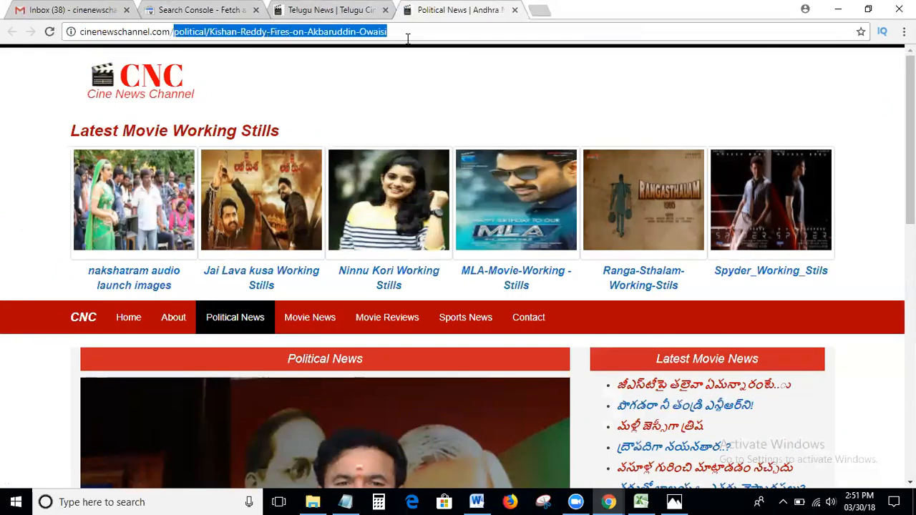
Step: Fetch /political/Kishan-Reddy-Fires-on-Akbaruddin-Owaisi as Google and request indexing for it
click(208, 9)
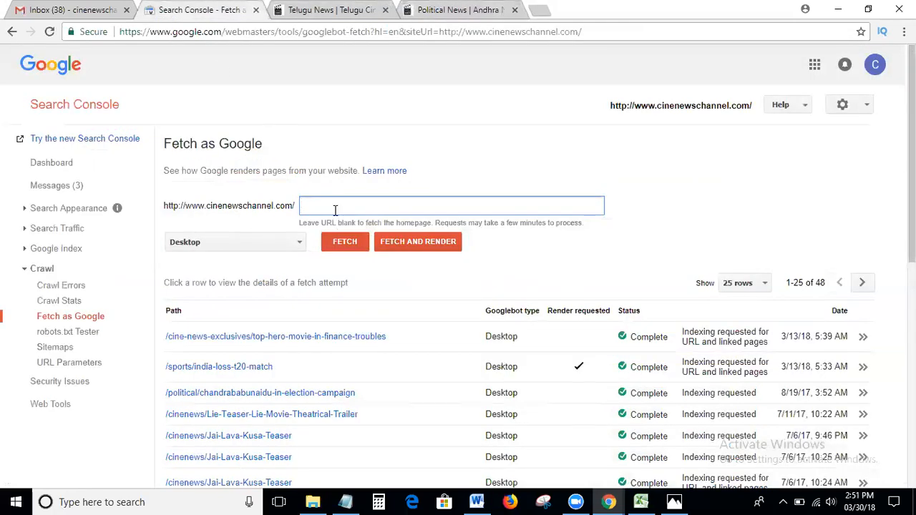
key(ctrl+v)
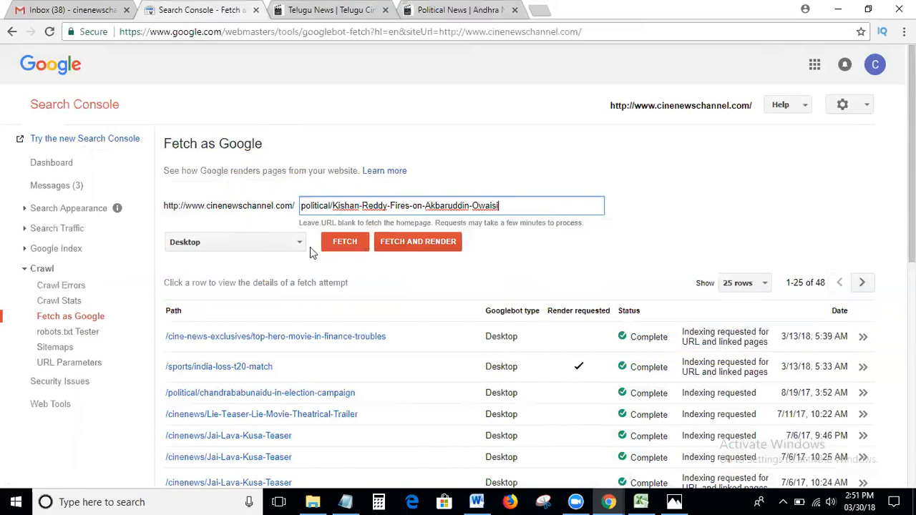
click(340, 246)
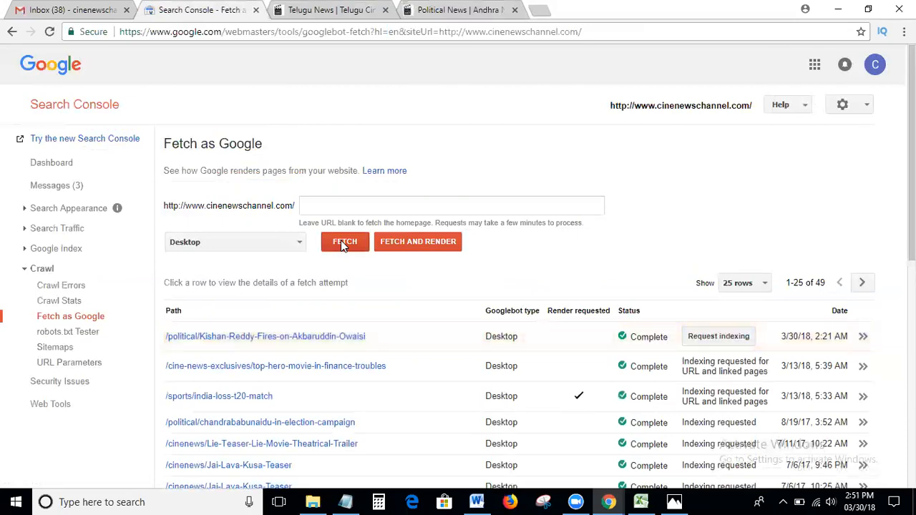
scroll(425, 300, down, 3)
scroll(735, 137, up, 3)
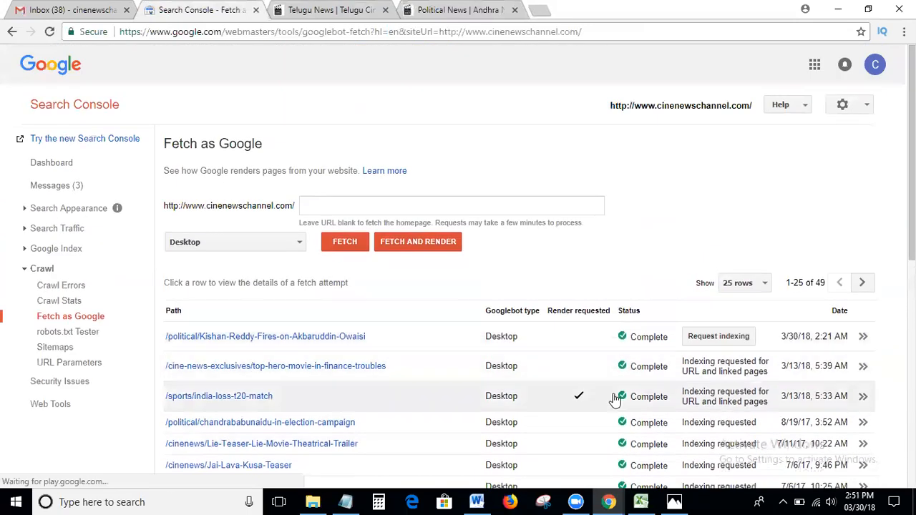
click(722, 340)
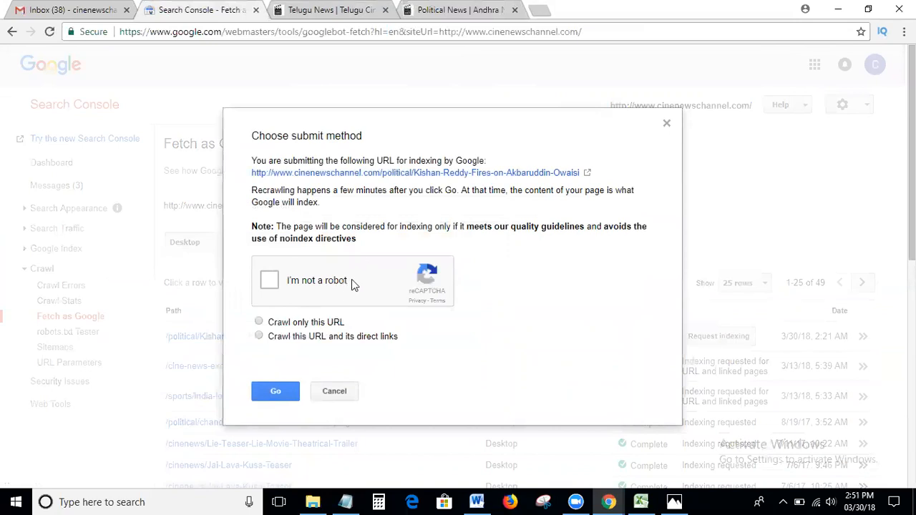
Step: Submit only the Kishan Reddy URL for indexing after the robot check, then view its fetch details
scroll(352, 279, down, 1)
mouse_move(322, 255)
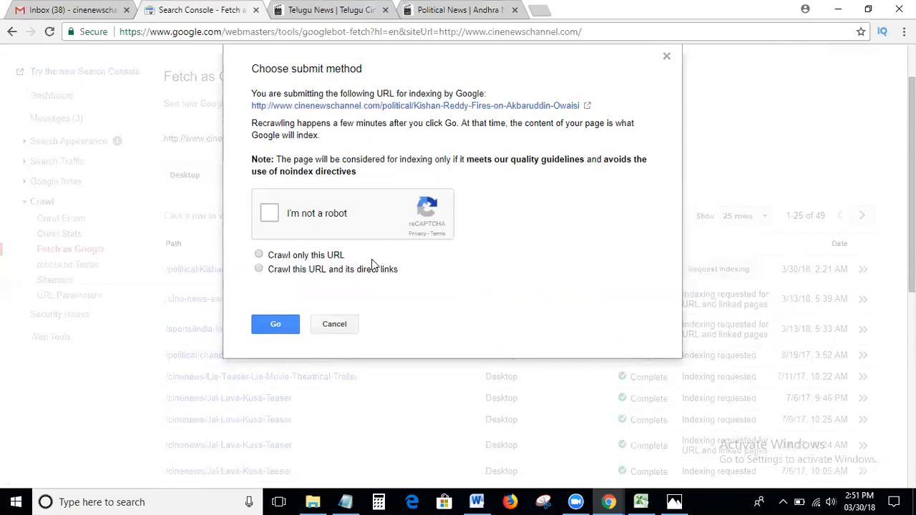
mouse_move(268, 272)
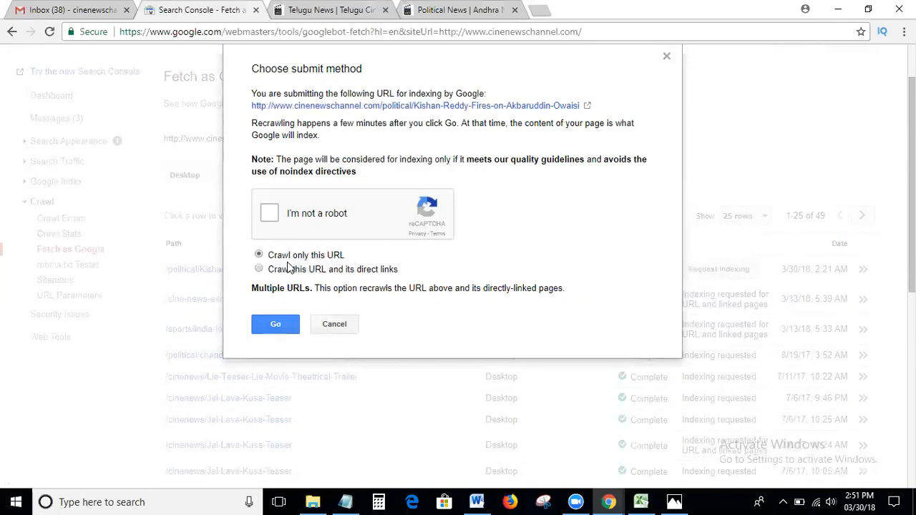
click(270, 213)
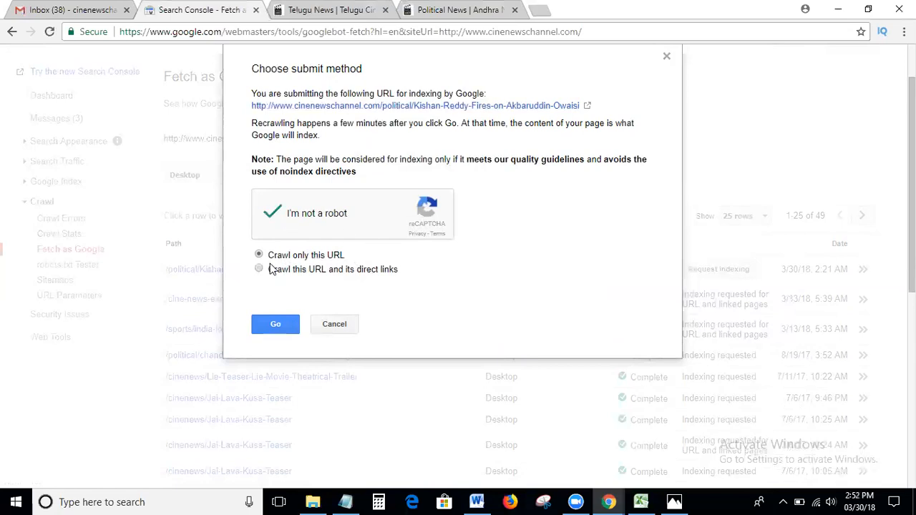
click(277, 327)
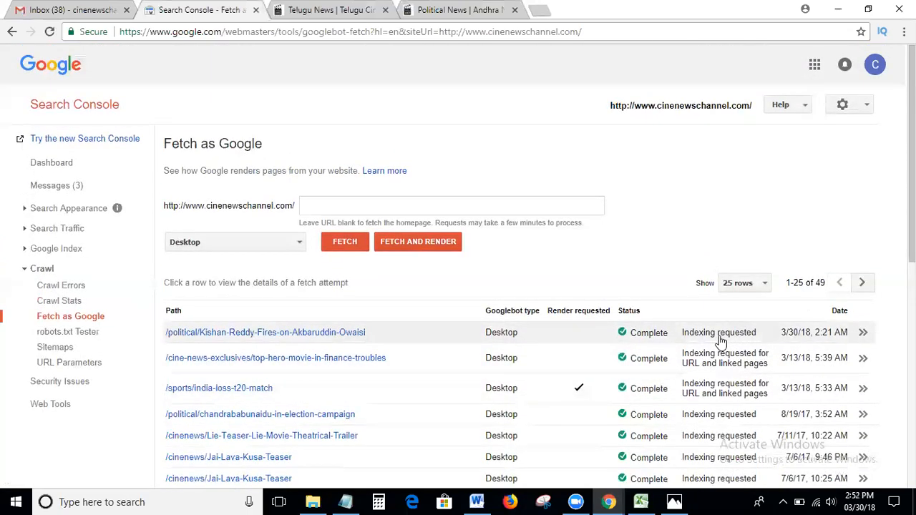
click(284, 339)
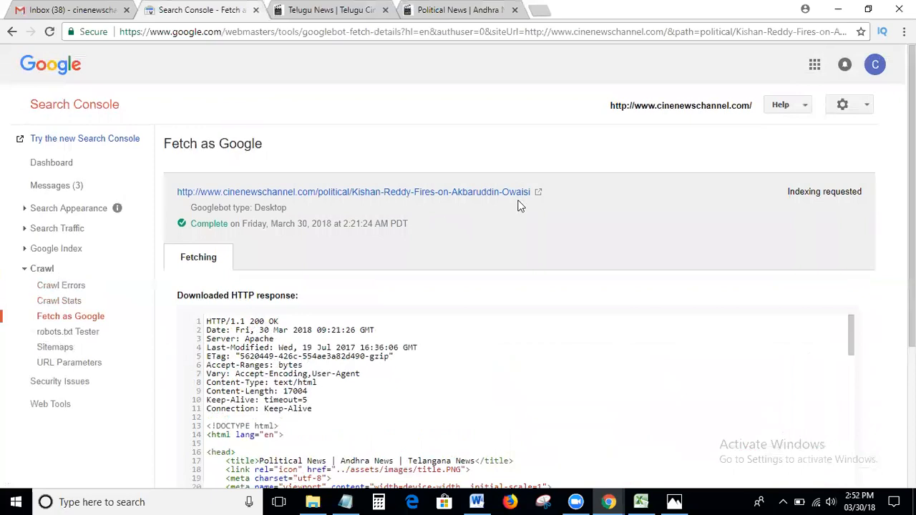
Step: Open the live article in a new tab, copy its address, and switch to the incognito window
click(537, 192)
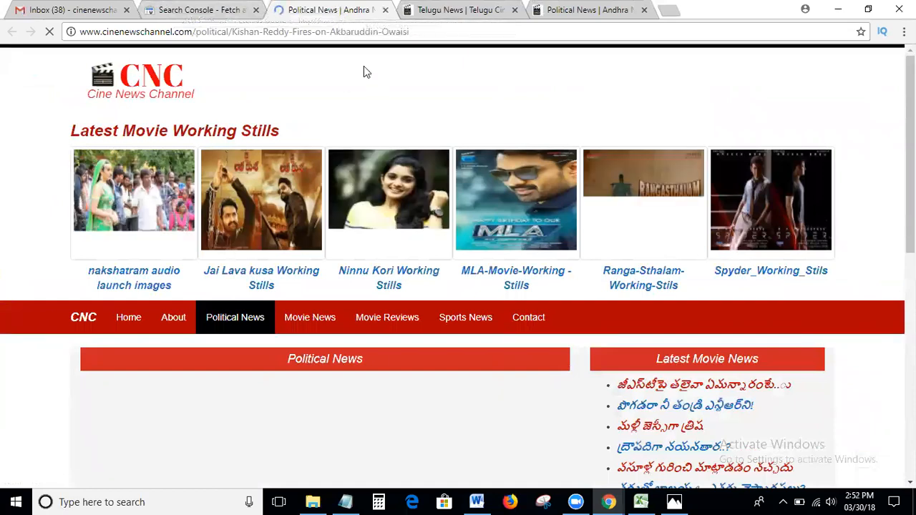
click(434, 30)
key(ctrl+c)
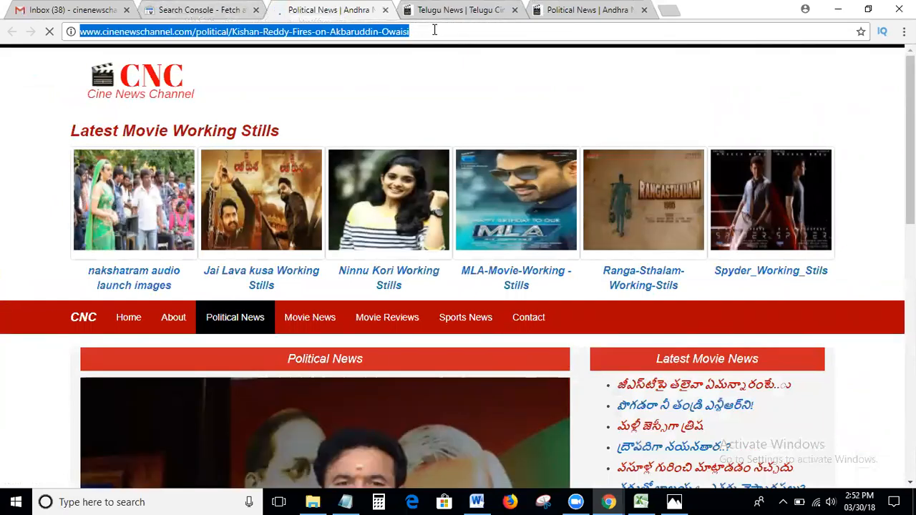
click(609, 502)
click(669, 446)
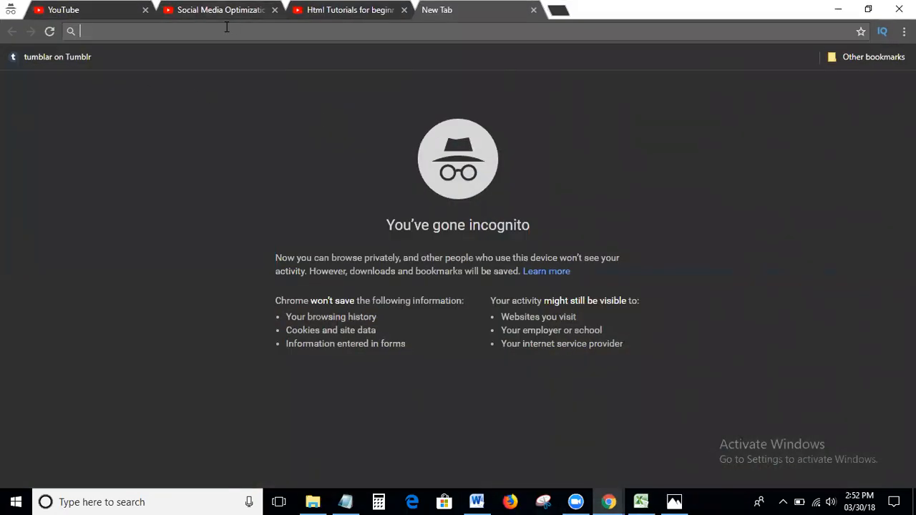
Step: Search Google for the copied article address, confirm the single result, and return to the regular window
text(google)
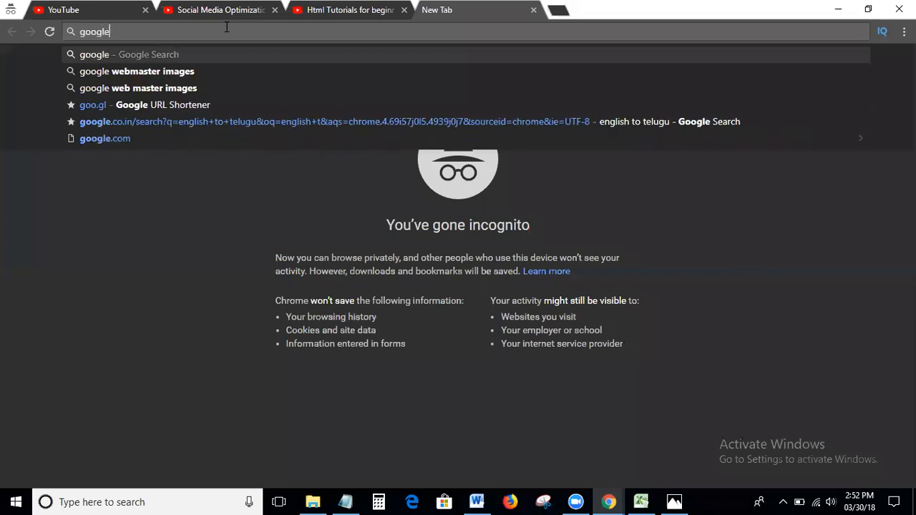
key(Return)
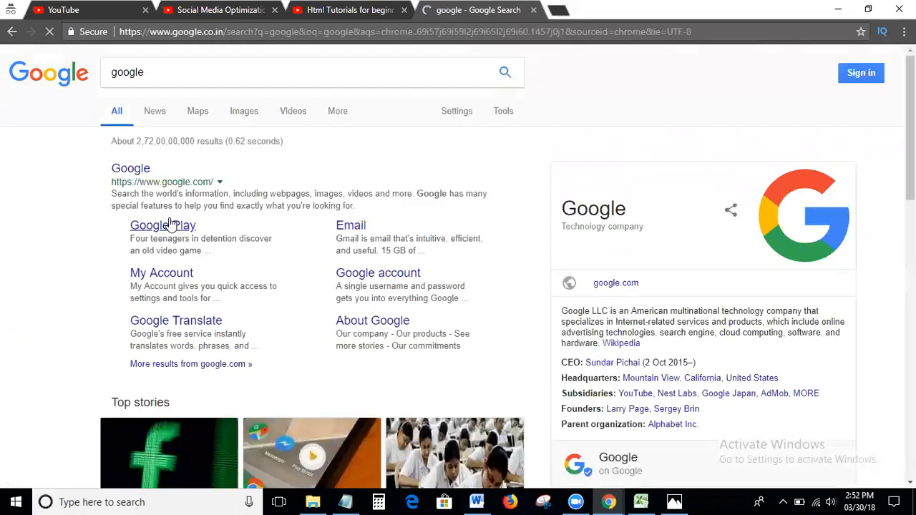
click(143, 174)
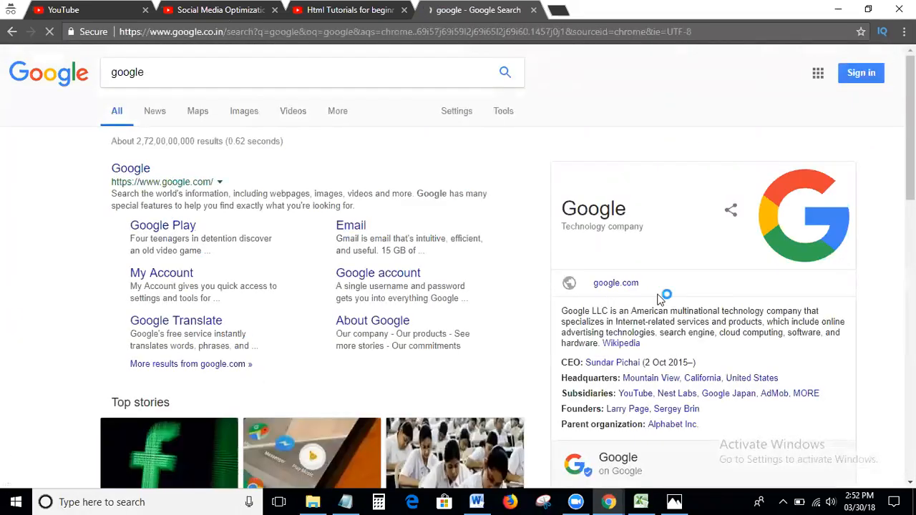
key(ctrl+v)
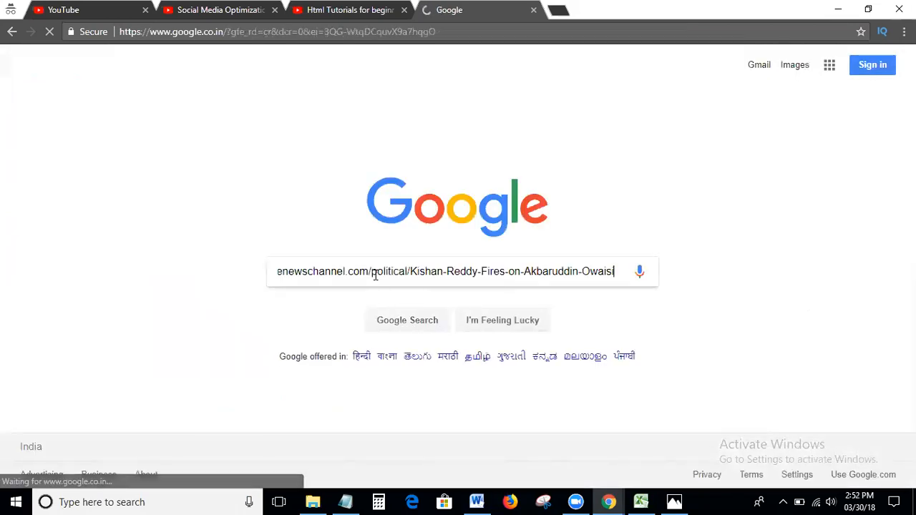
key(Return)
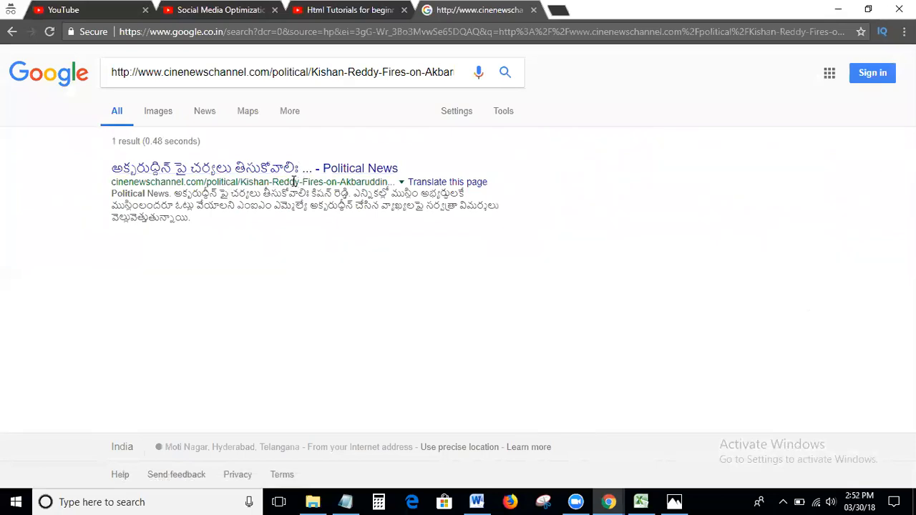
key(alt+Tab)
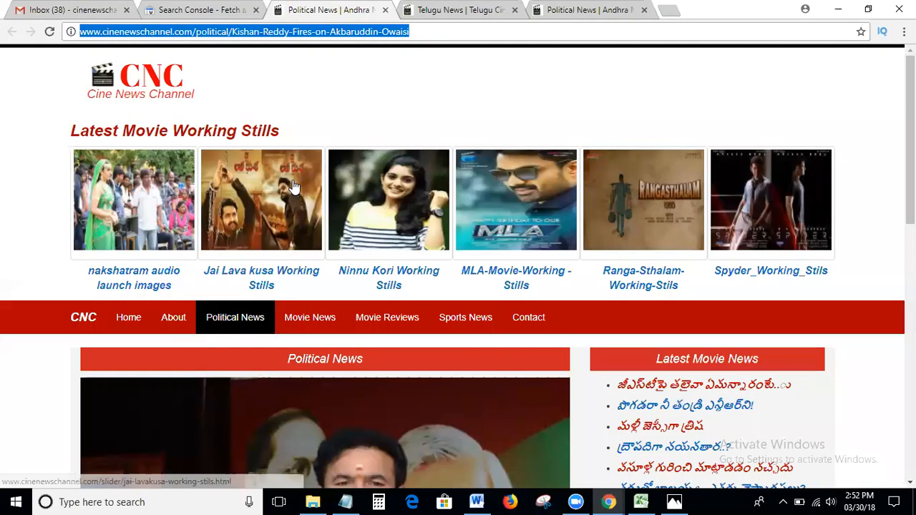
Step: Return to the Fetch as Google form in Search Console, glancing at the political news article tabs
click(174, 8)
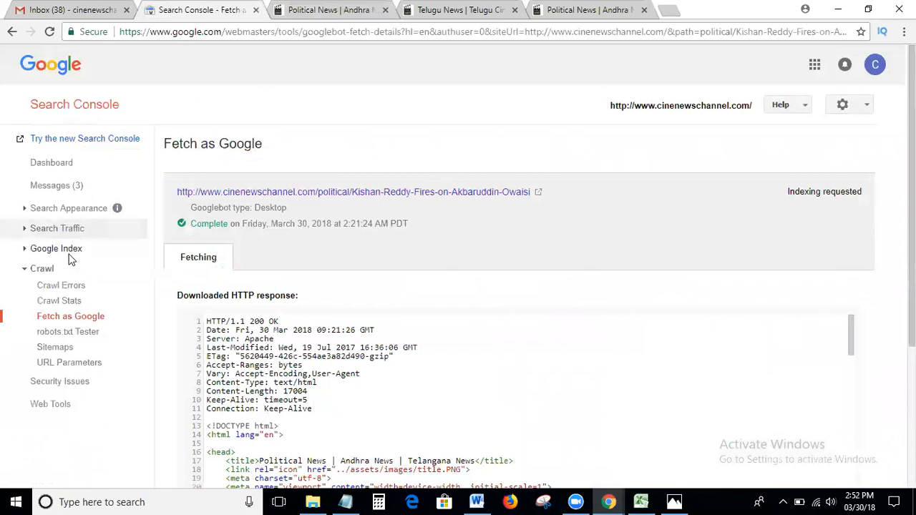
click(57, 318)
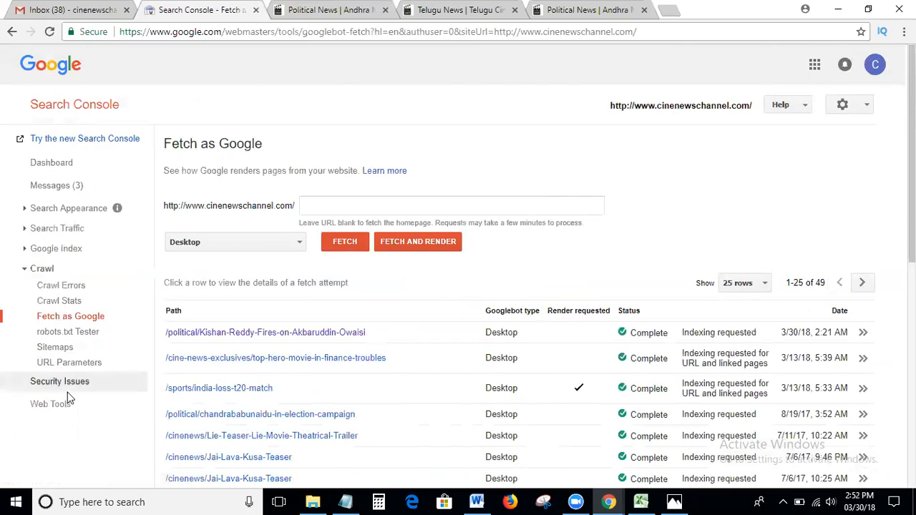
click(341, 8)
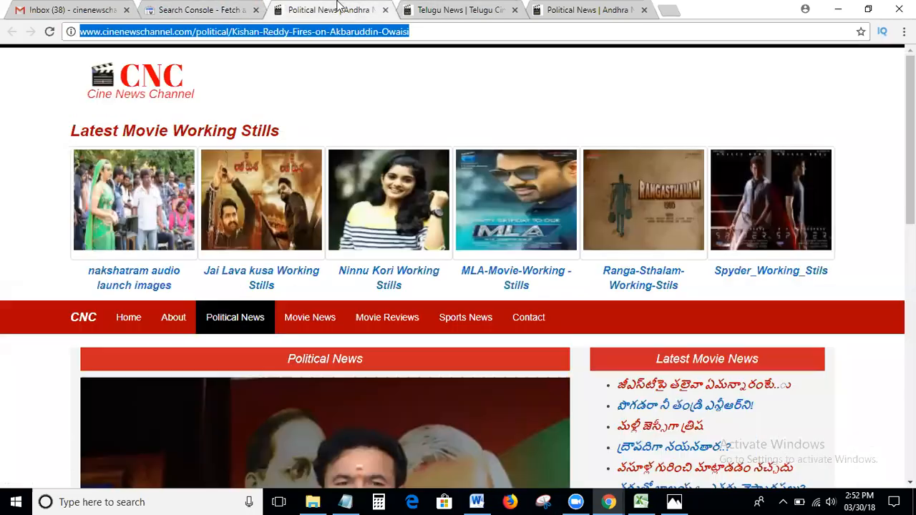
click(607, 17)
click(186, 10)
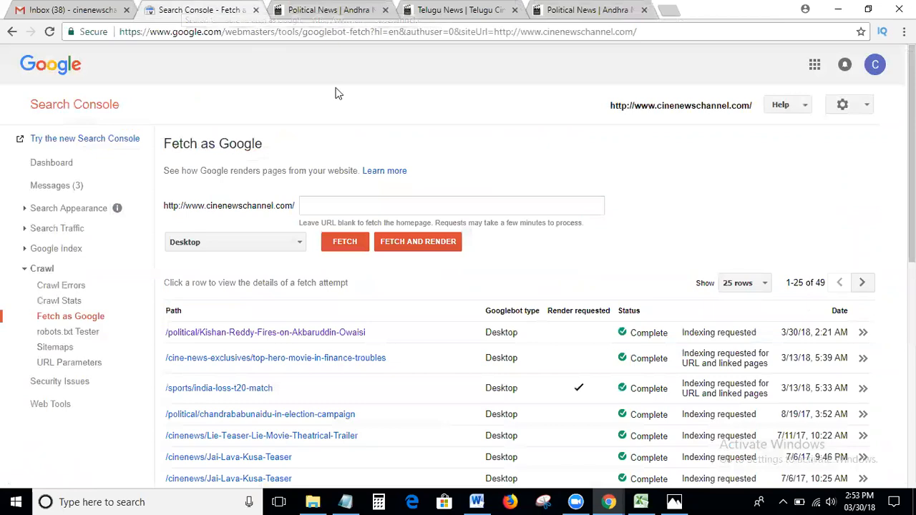
click(589, 8)
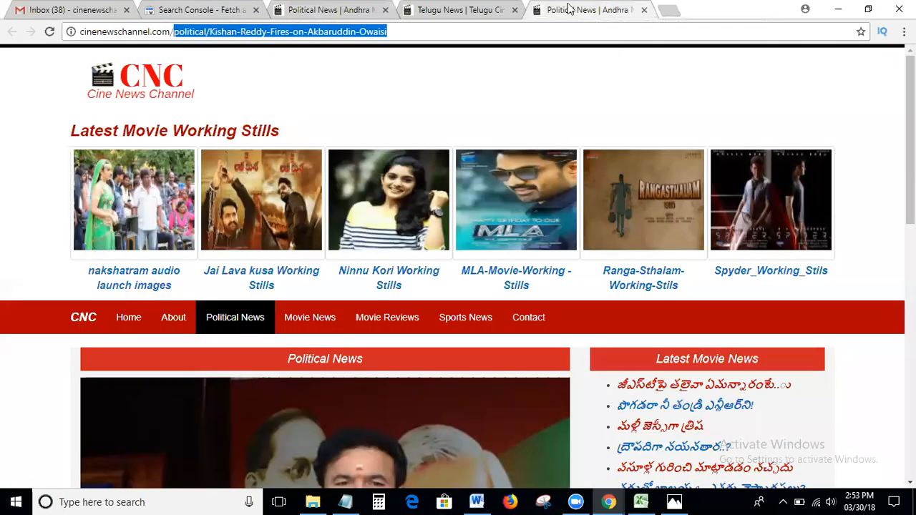
click(221, 7)
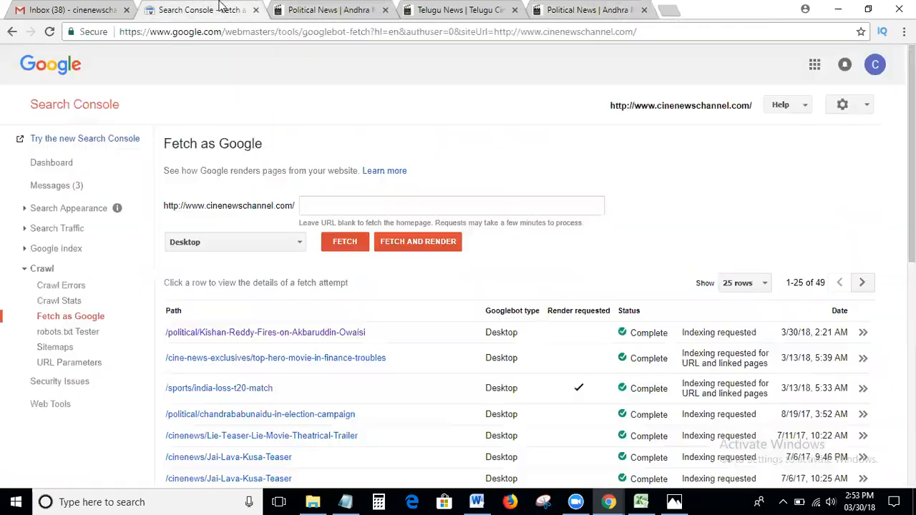
Step: Expand Search Appearance in the sidebar and zoom the page to 150%
click(63, 210)
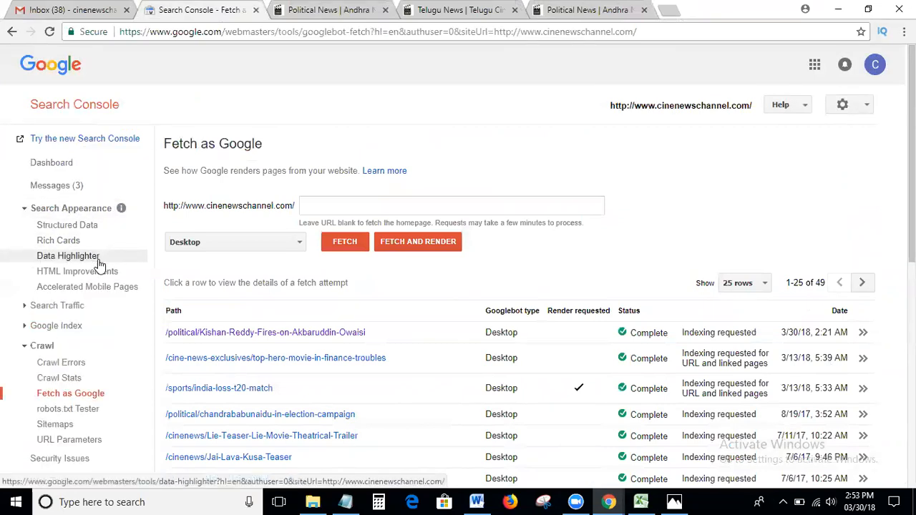
key(ctrl+plus)
key(ctrl+plus)
key(ctrl+plus)
scroll(178, 309, down, 3)
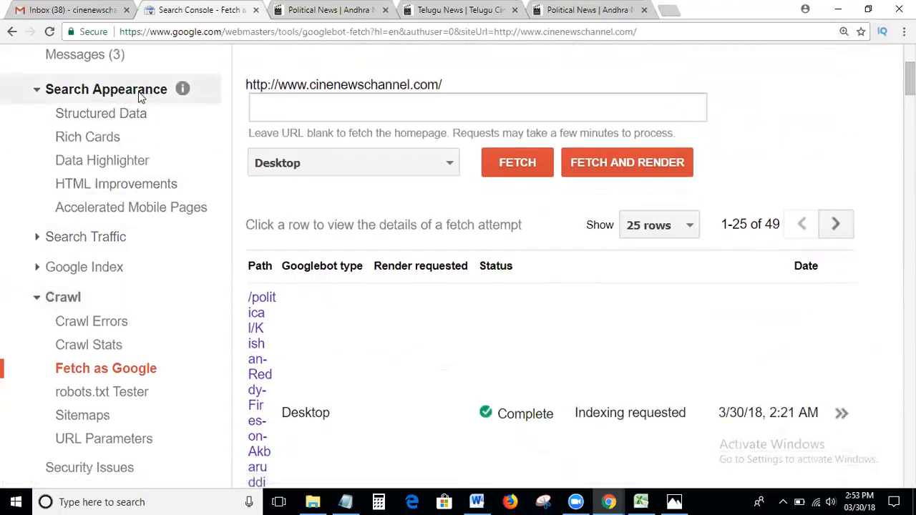
Step: Open Data Highlighter, reset the zoom and start a new highlighting page set
click(100, 164)
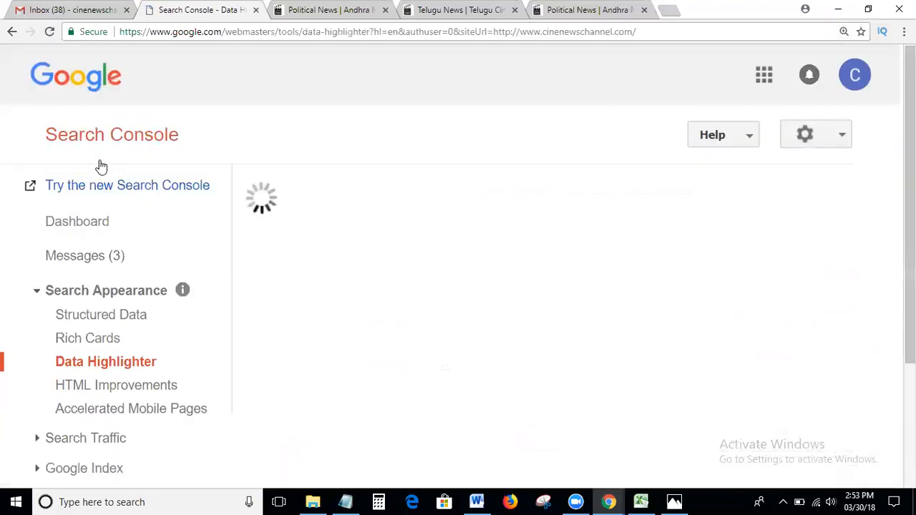
key(ctrl+minus)
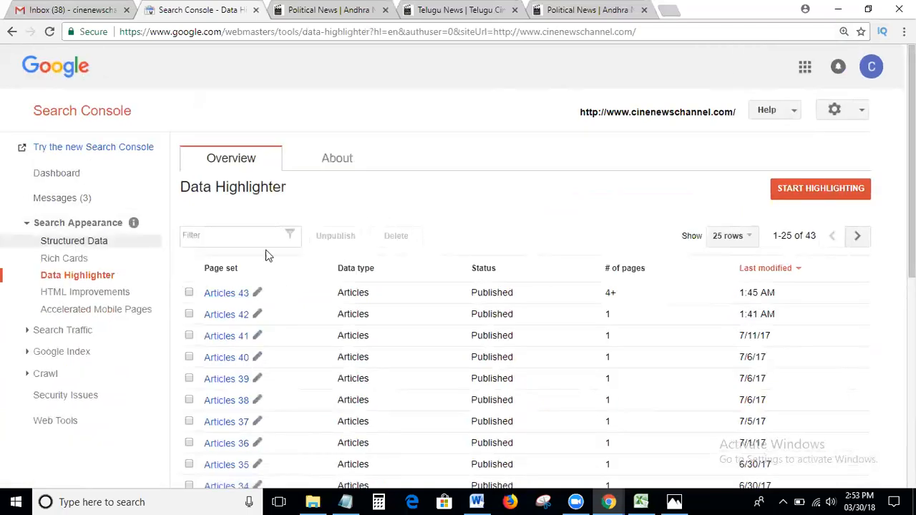
click(813, 190)
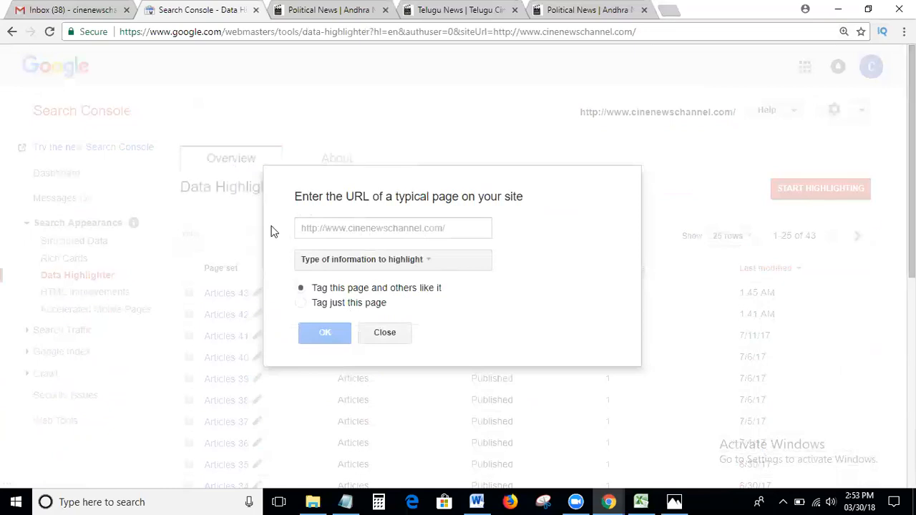
Step: Paste the Kishan Reddy article's URL as the typical page, choose Articles, and submit
click(346, 7)
triple_click(444, 33)
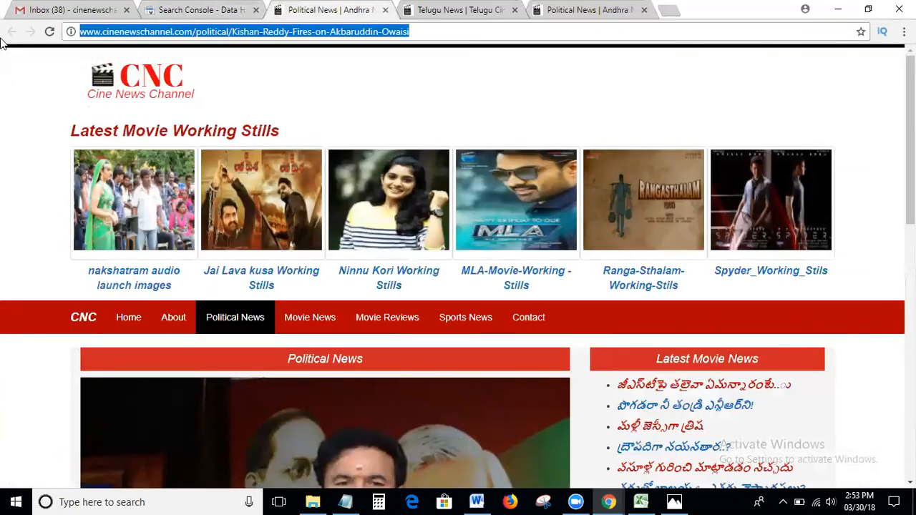
click(229, 8)
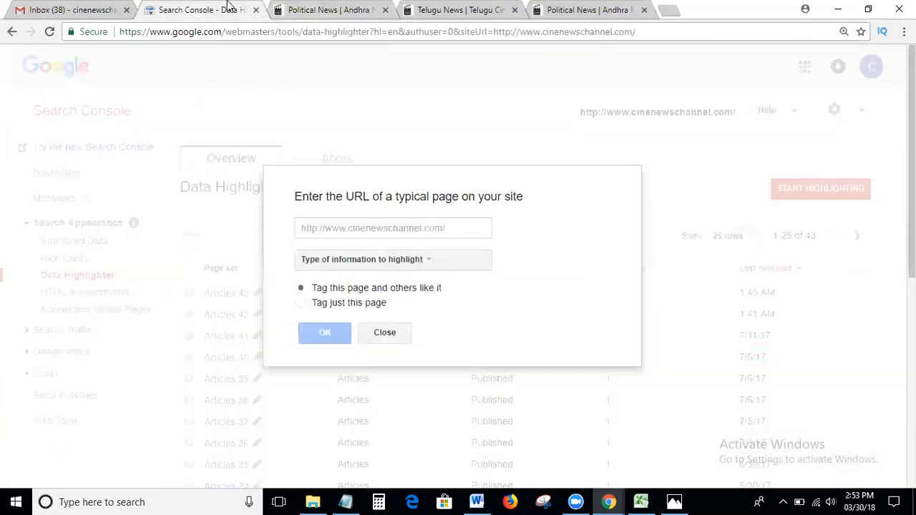
click(352, 224)
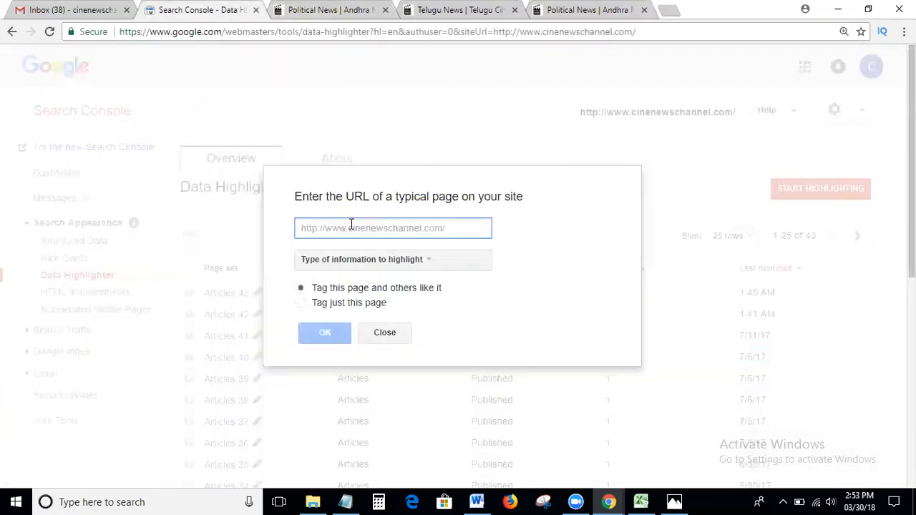
key(ctrl+v)
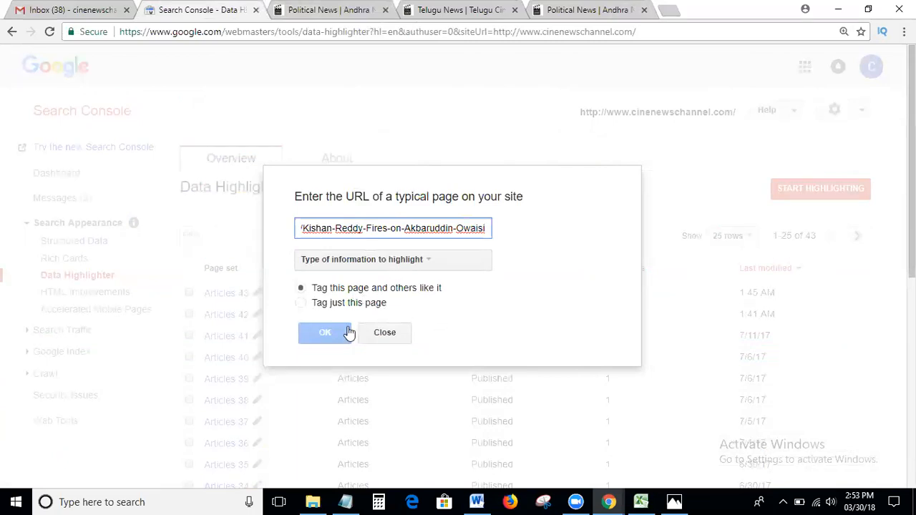
click(370, 265)
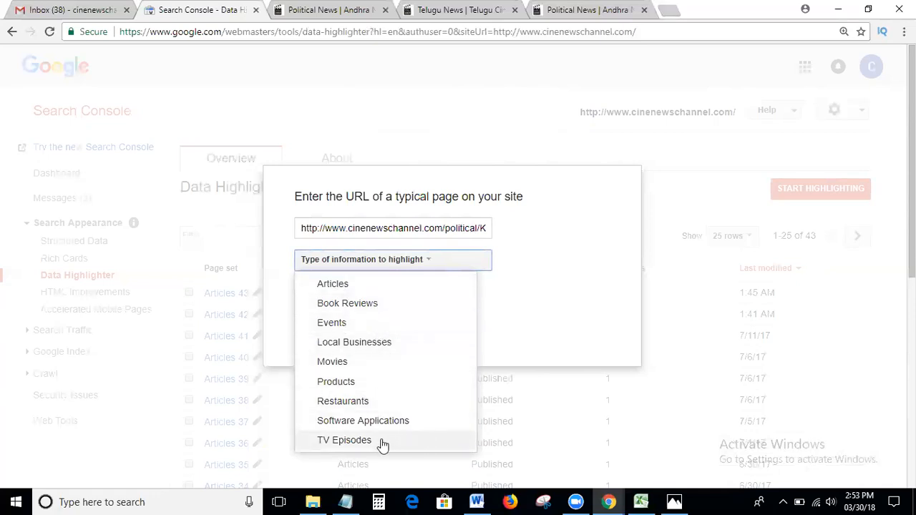
click(372, 292)
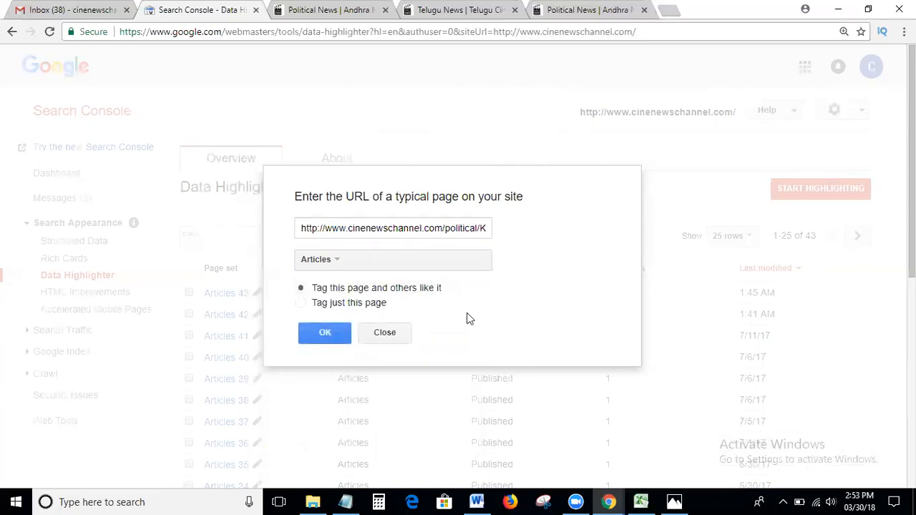
click(333, 336)
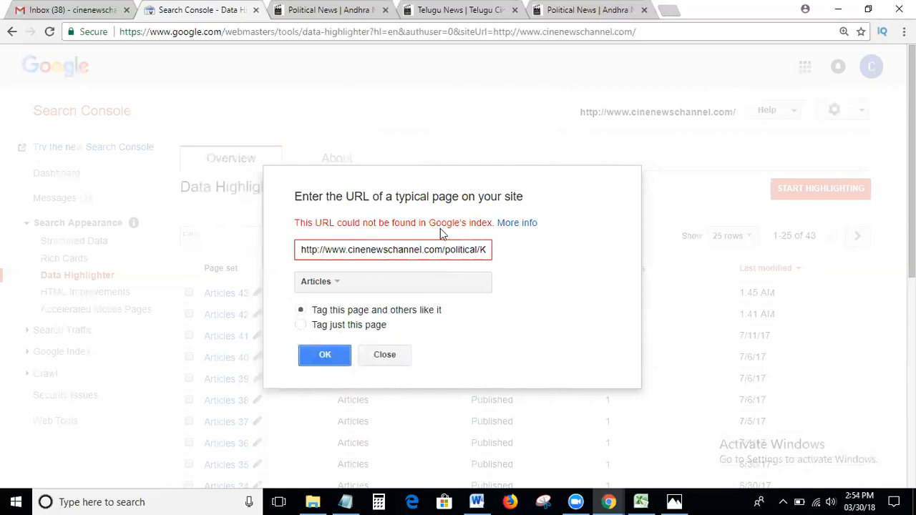
Step: Open the election campaign political article from the CNC home page and copy its address
click(360, 5)
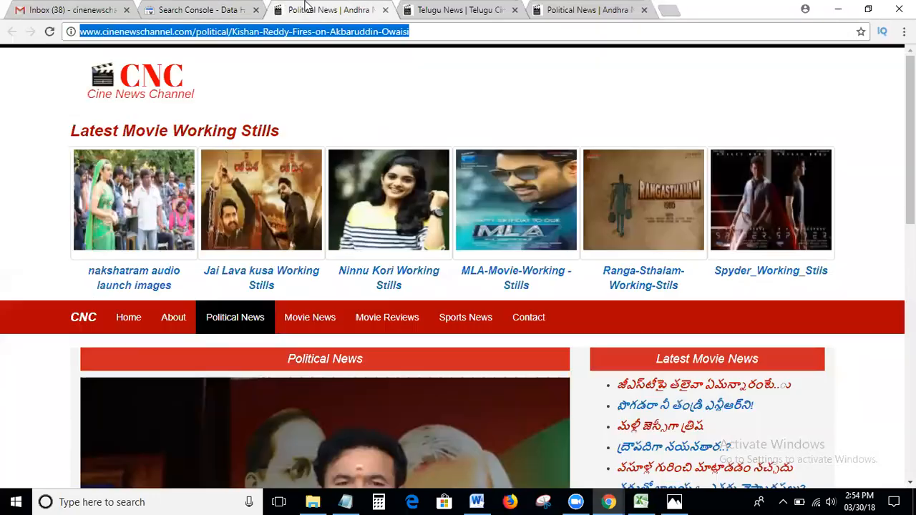
click(431, 48)
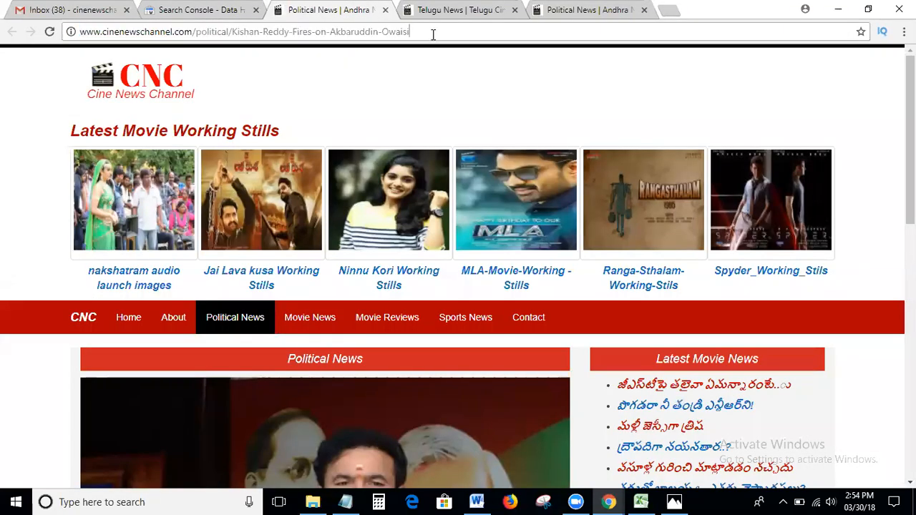
click(433, 34)
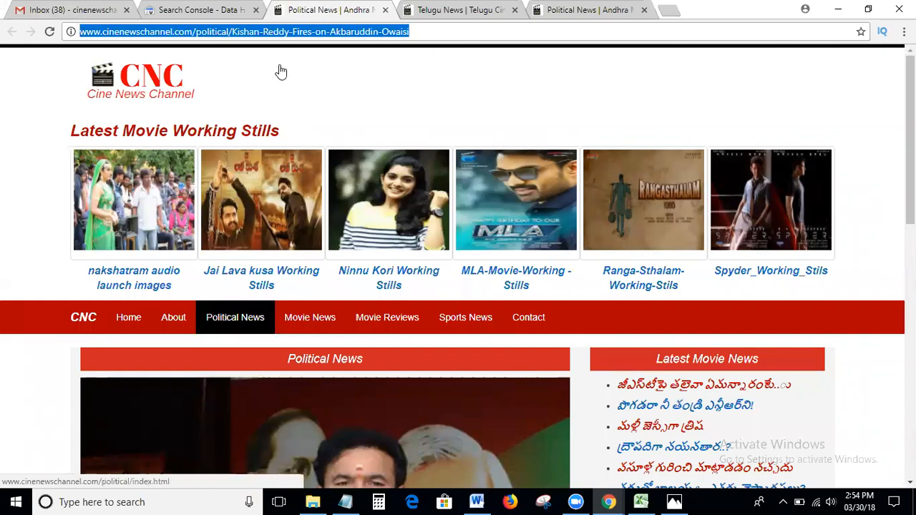
click(416, 6)
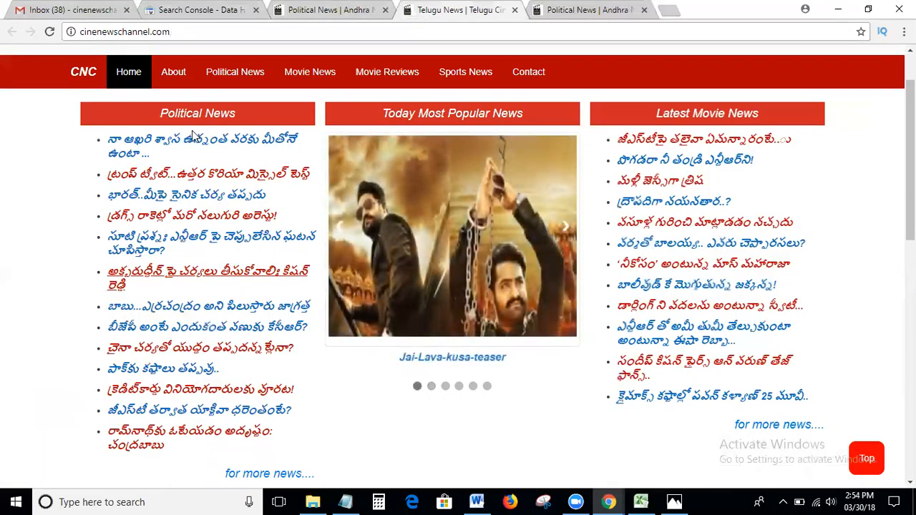
click(192, 140)
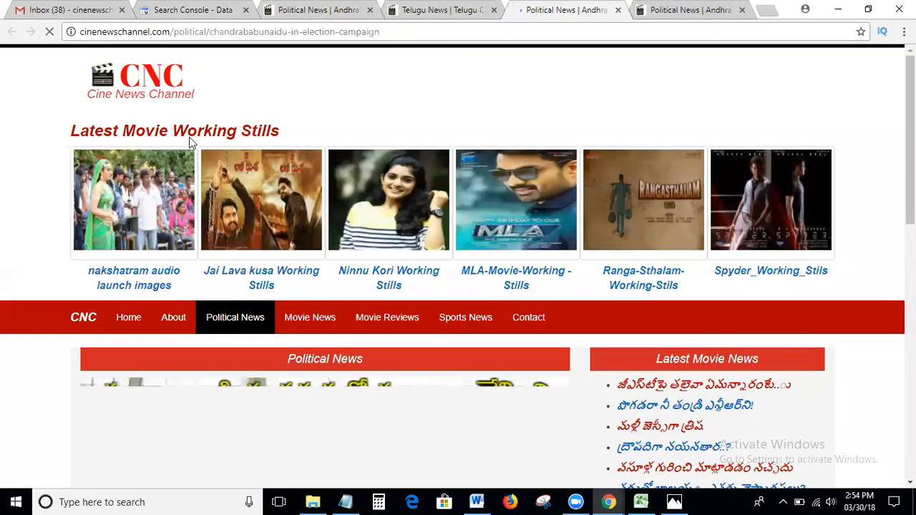
click(399, 31)
key(ctrl+c)
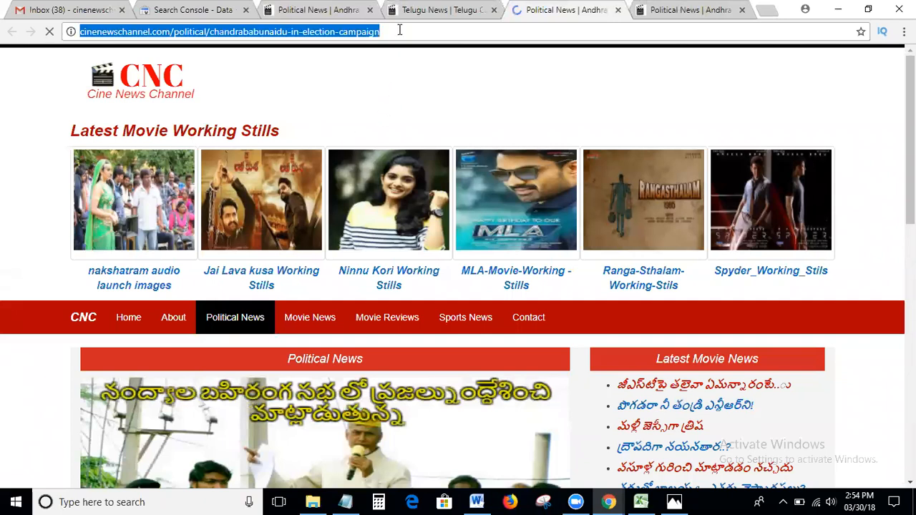
Step: Replace the dialog's address with the election campaign article URL and submit it
click(190, 9)
click(308, 249)
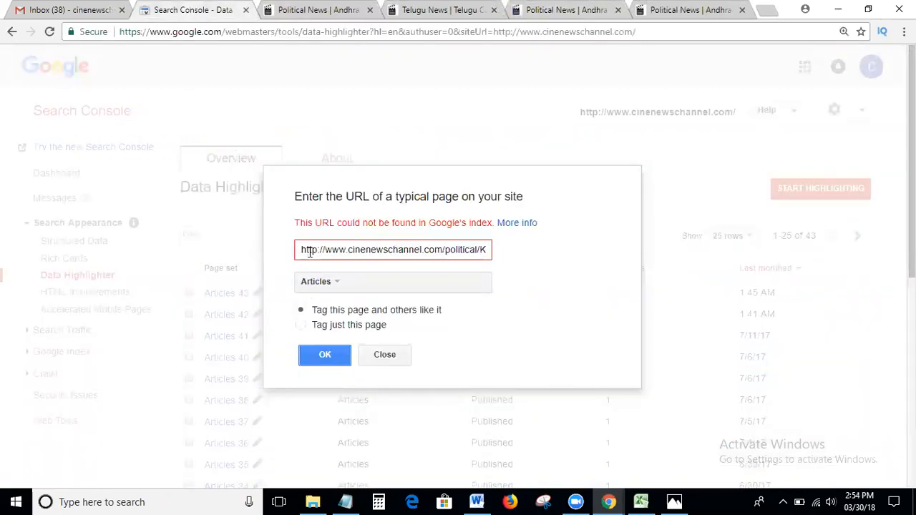
key(ctrl+a)
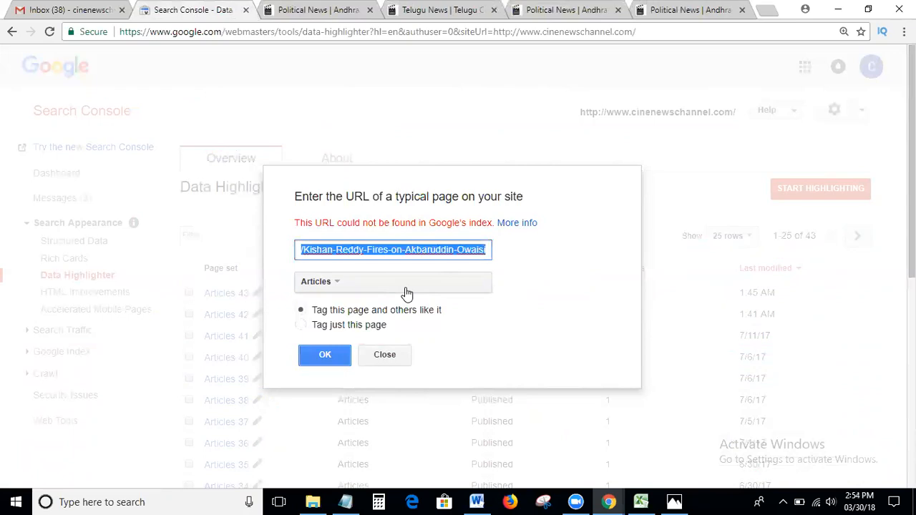
key(BackSpace)
key(ctrl+v)
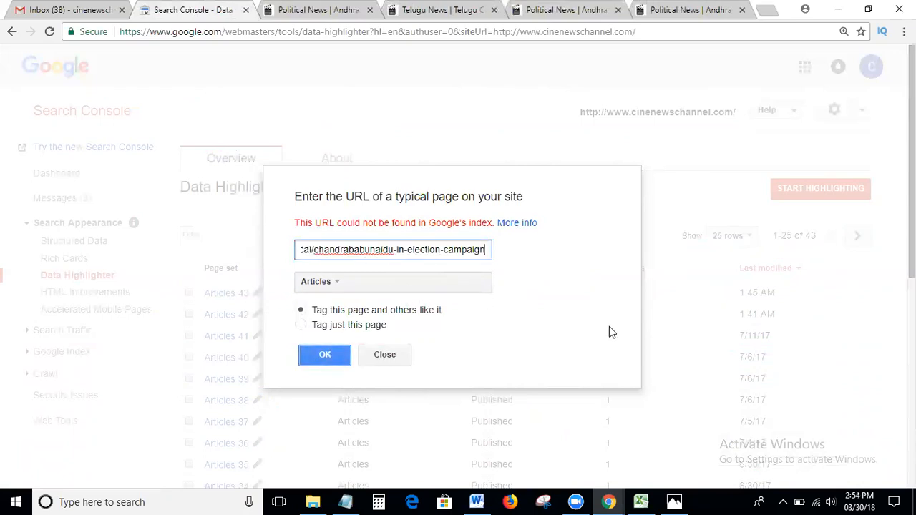
click(325, 355)
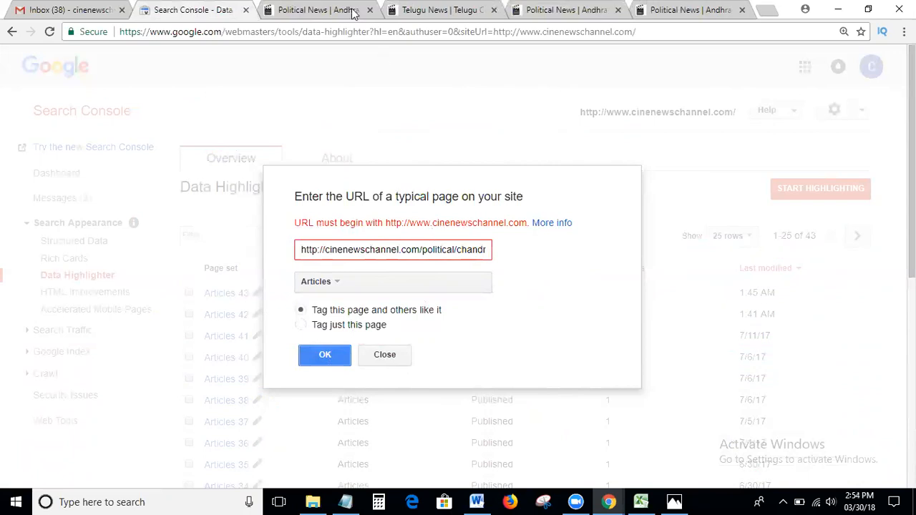
click(313, 5)
drag(421, 30, 81, 6)
key(ctrl+c)
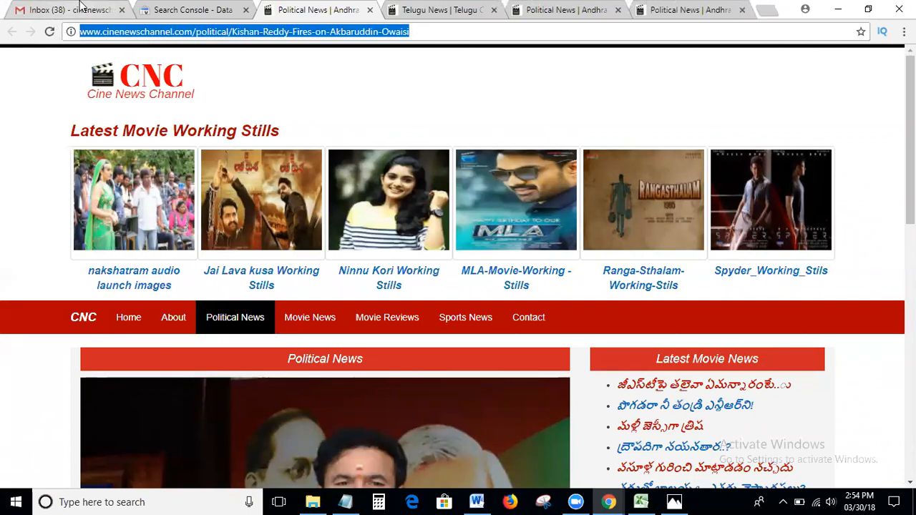
Step: Replace the typical-page address with the copied article URL and submit it
click(160, 8)
click(302, 250)
key(ctrl+a)
key(BackSpace)
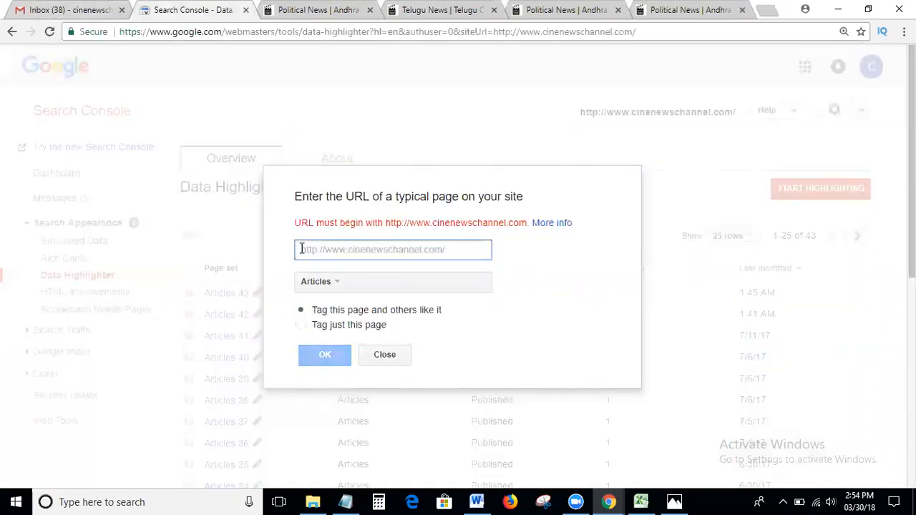
key(ctrl+v)
key(Home)
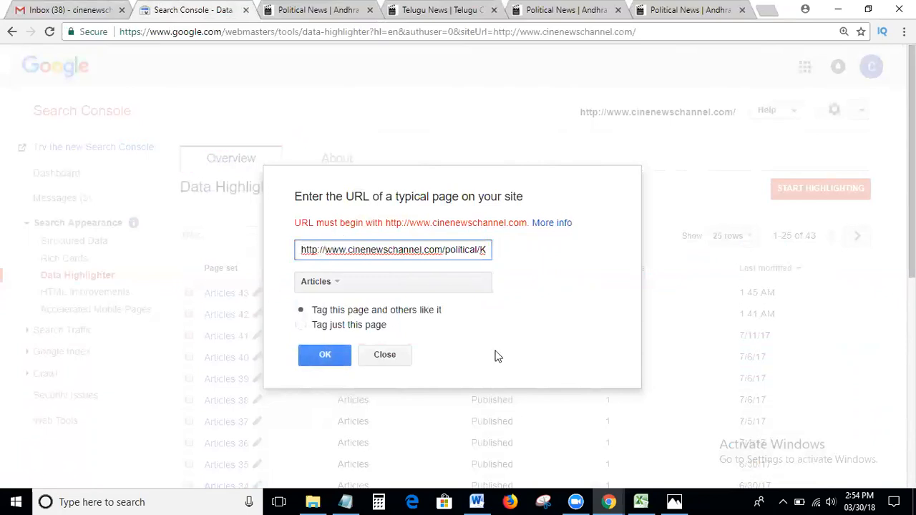
click(311, 355)
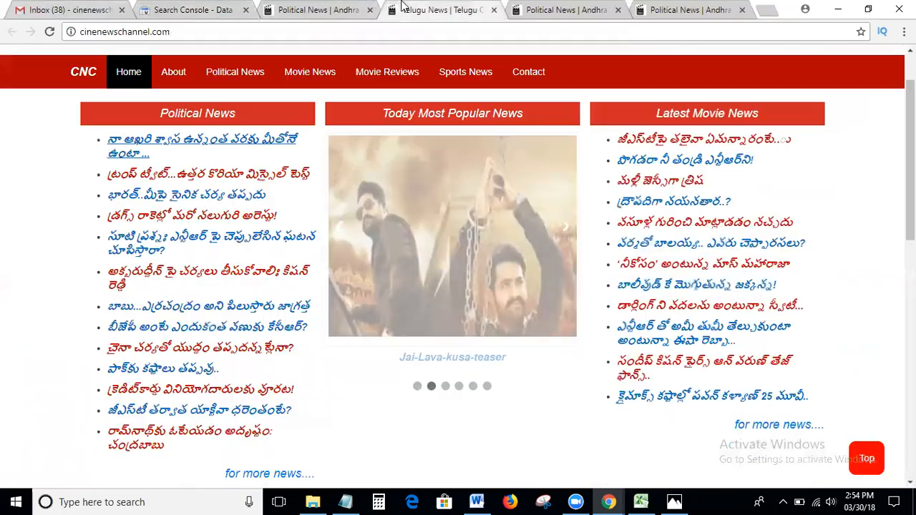
Step: Copy the Chandrababu Naidu political article's web address from its tab
click(405, 9)
click(526, 8)
click(360, 32)
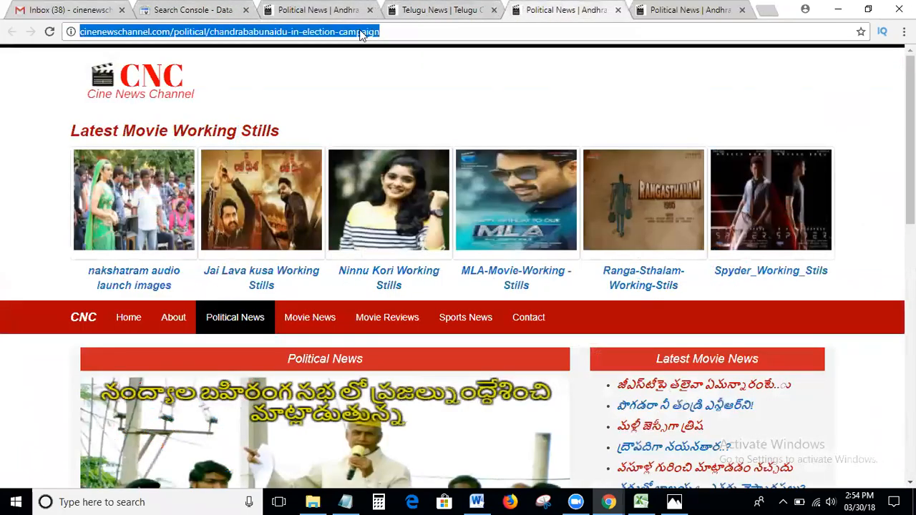
click(404, 30)
double_click(405, 32)
key(shift+Home)
click(199, 9)
click(304, 255)
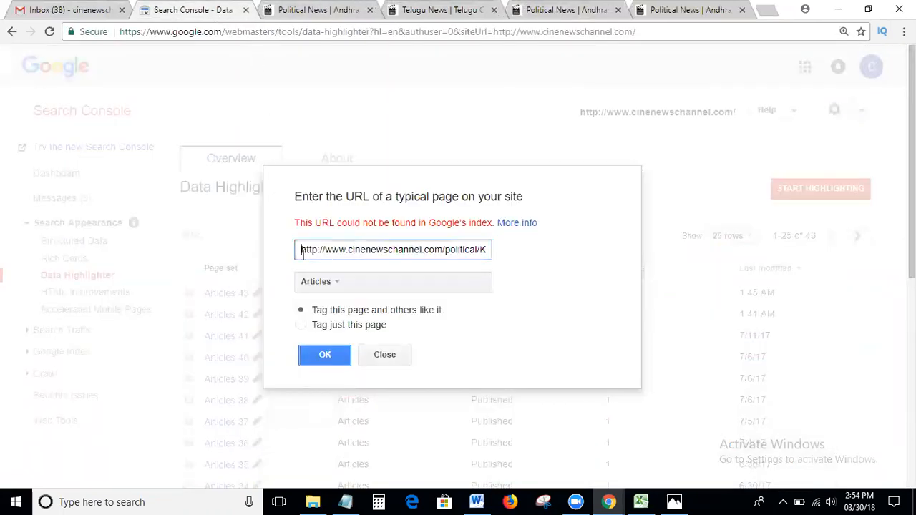
key(ctrl+a)
key(BackSpace)
key(ctrl+v)
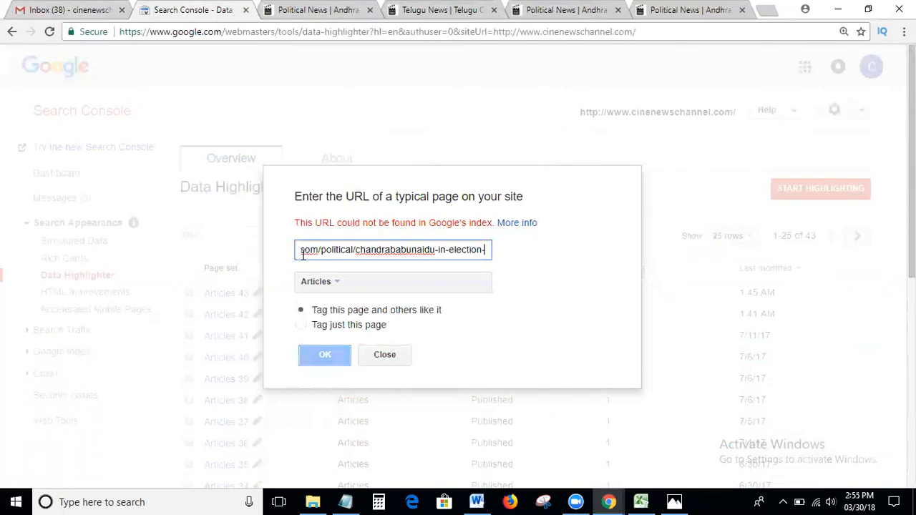
key(Home)
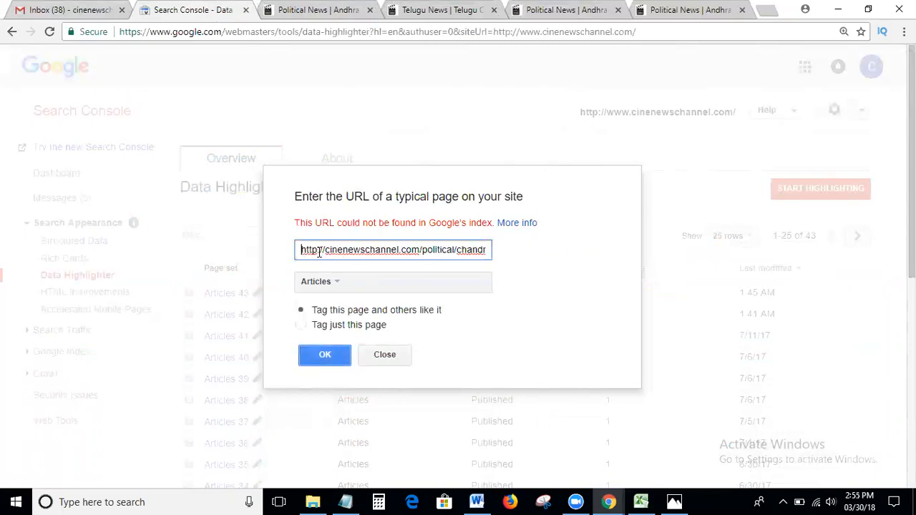
click(343, 9)
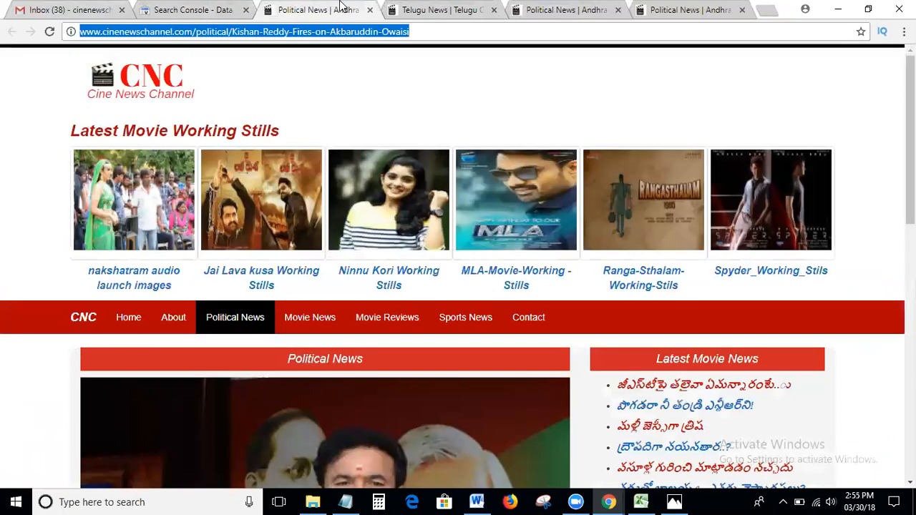
click(183, 7)
click(320, 255)
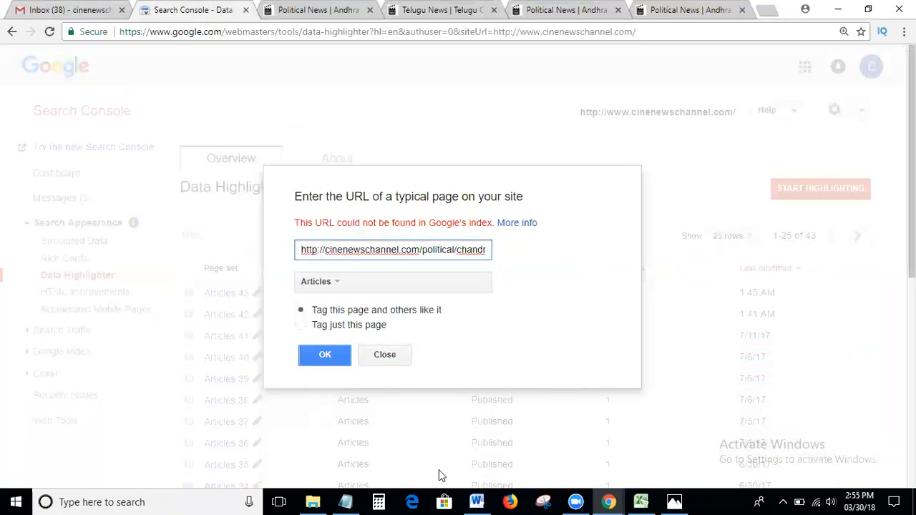
text(www.)
key(Delete)
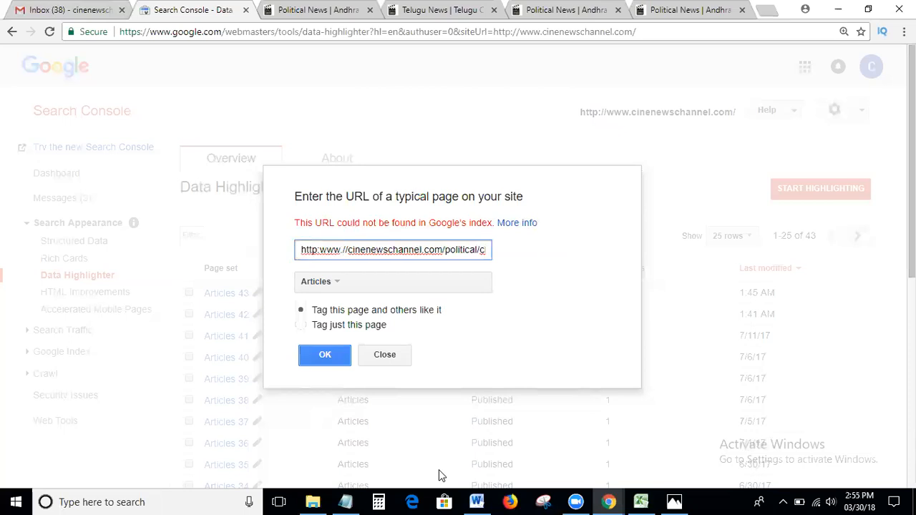
Step: Save the Kishan Reddy article's address into the Notepad notes
click(367, 7)
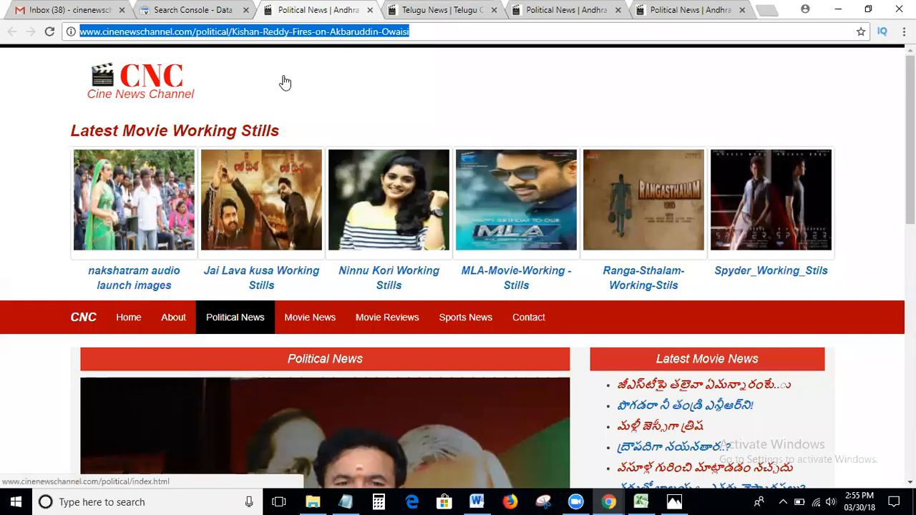
click(345, 502)
click(367, 390)
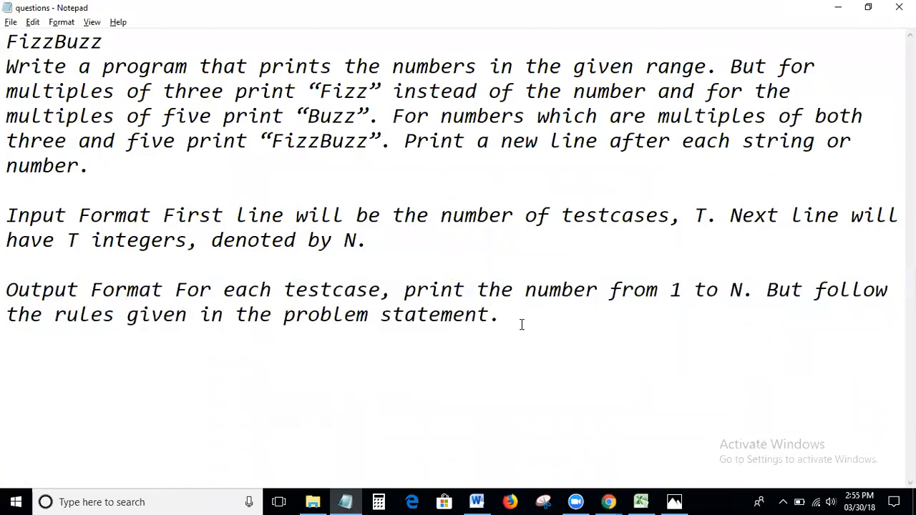
key(ctrl+v)
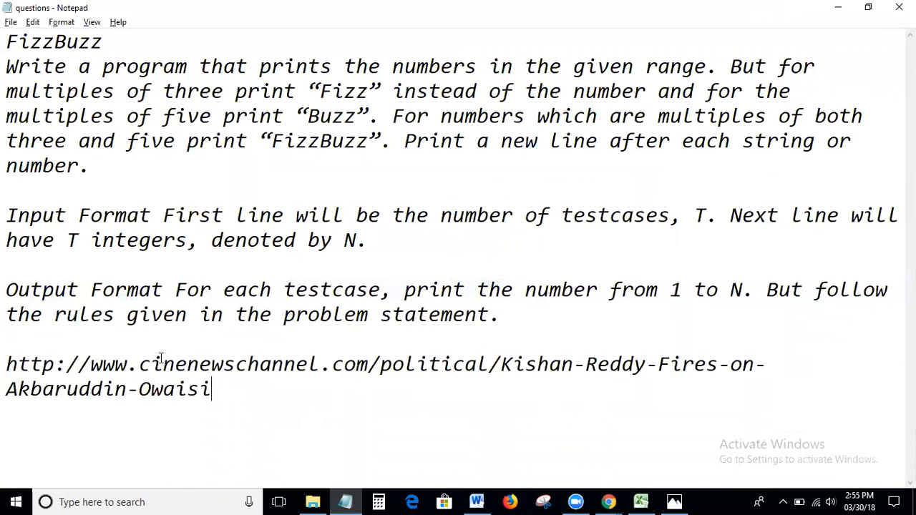
key(alt+Tab)
click(184, 10)
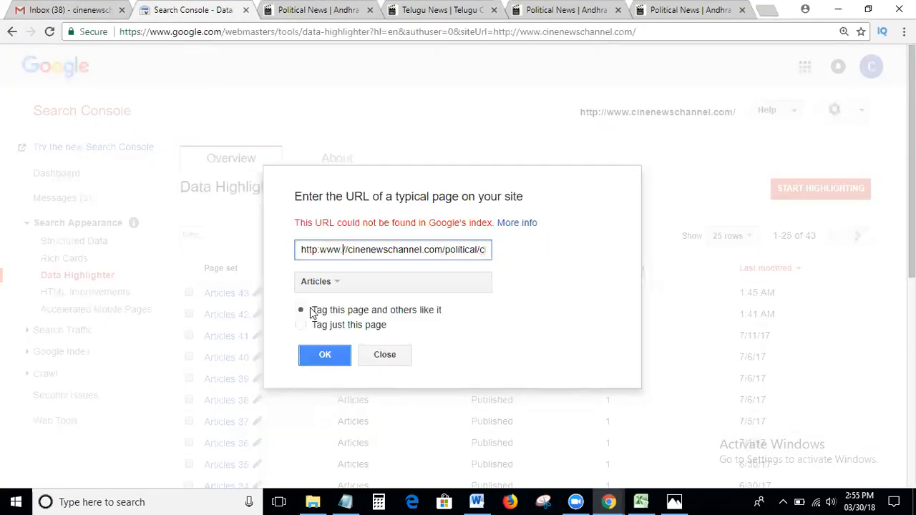
key(alt+Tab)
key(alt+Tab)
click(321, 251)
text(//)
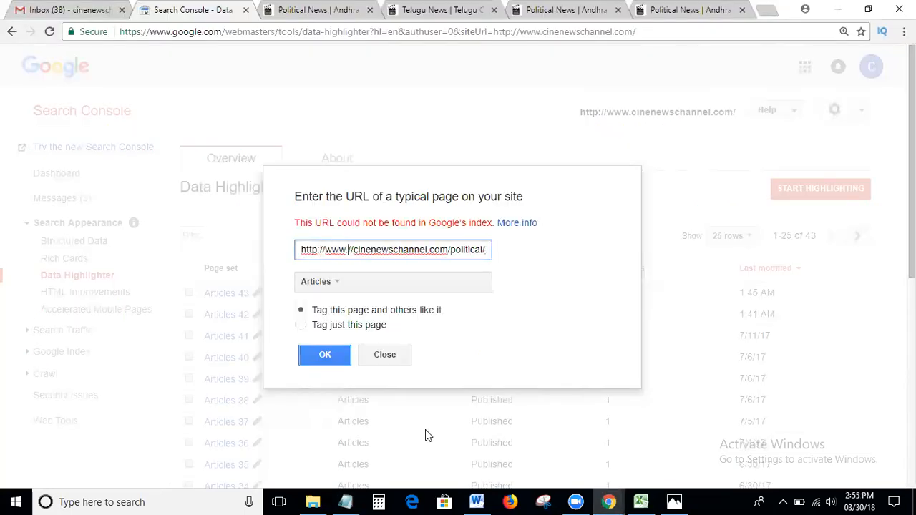
key(BackSpace)
key(BackSpace)
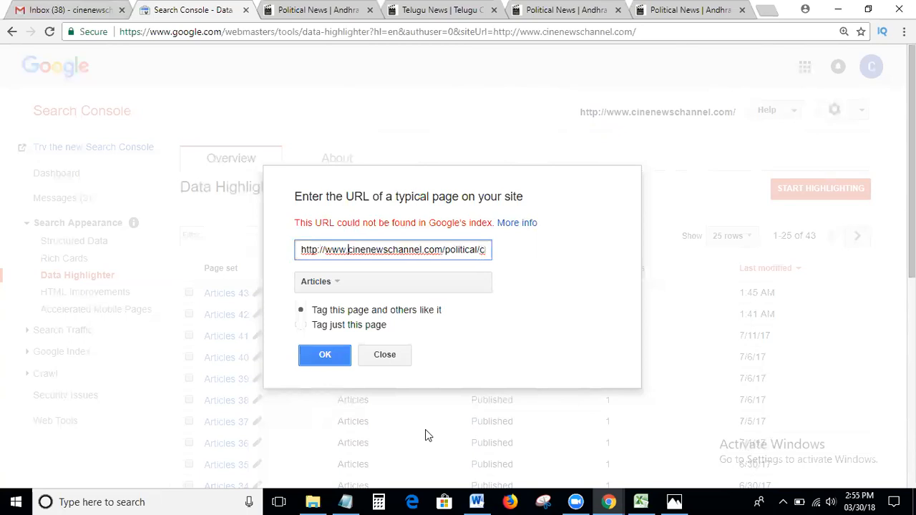
key(alt+Tab)
key(alt+Tab)
click(320, 355)
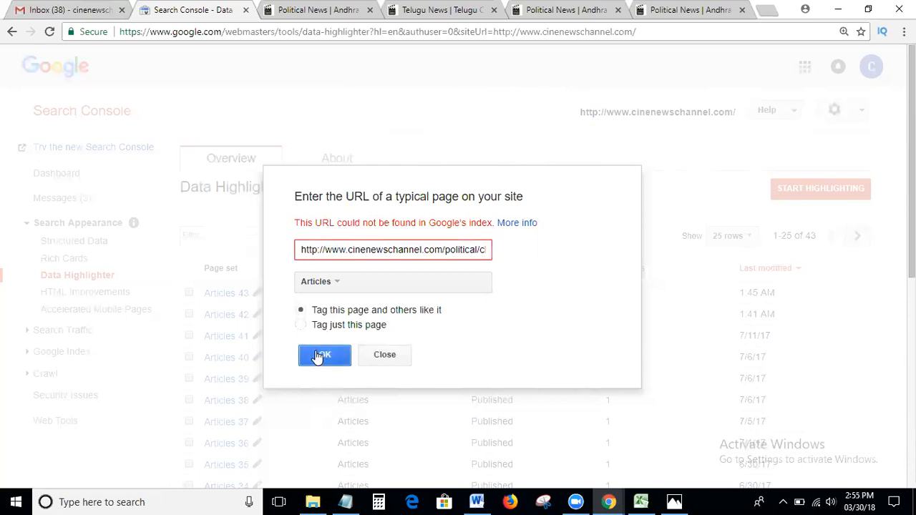
Step: Resubmit the address with 'Tag just this page' selected
click(322, 357)
click(371, 331)
click(327, 358)
Step: Open the China military article in a new tab from the CNC home page and copy its URL
click(319, 9)
click(390, 12)
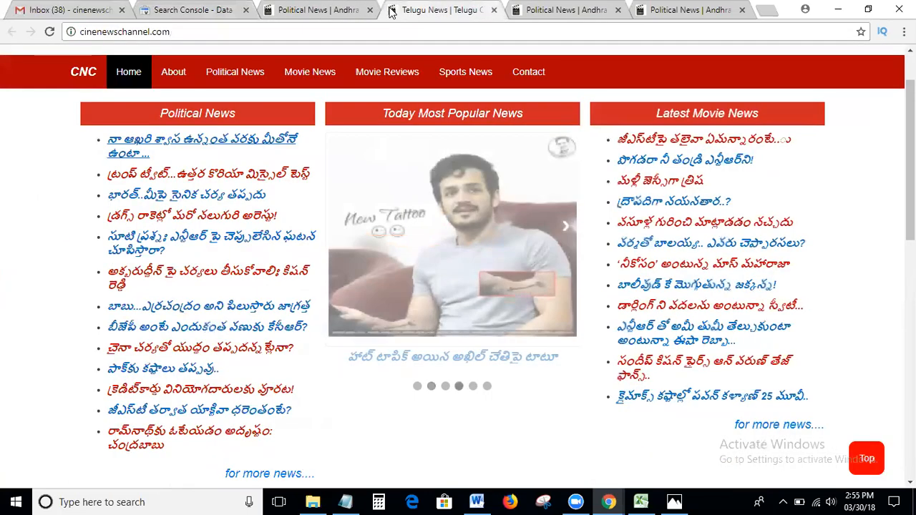
click(370, 10)
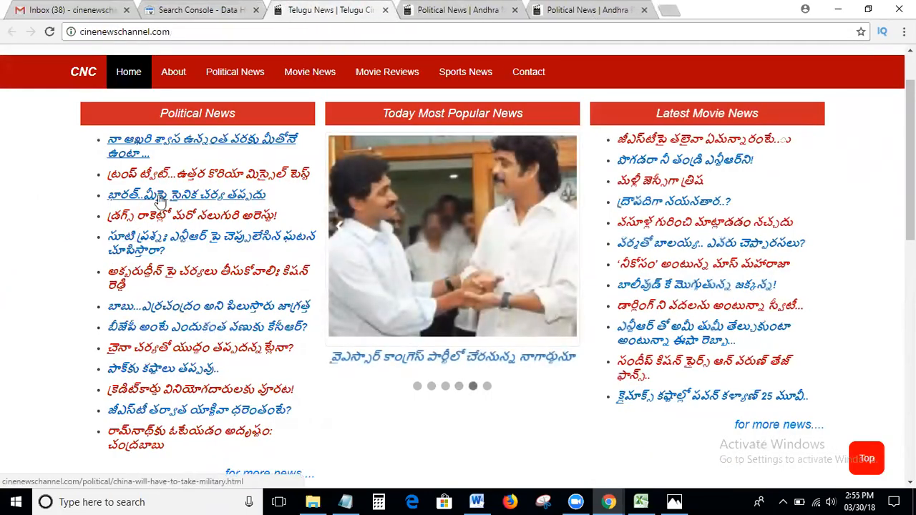
middle_click(159, 200)
click(411, 11)
click(395, 32)
key(ctrl+c)
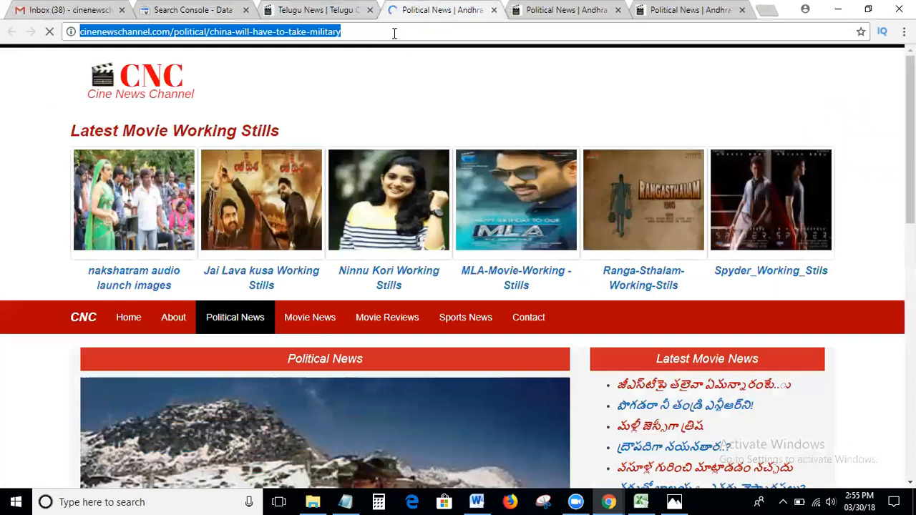
Step: Replace the dialog's address with the China article URL
click(188, 10)
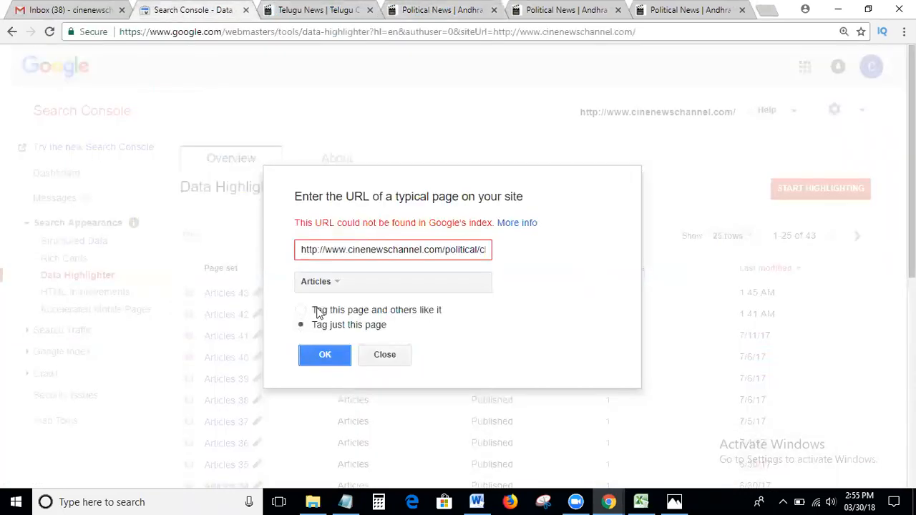
click(349, 249)
key(ctrl+a)
key(BackSpace)
key(ctrl+v)
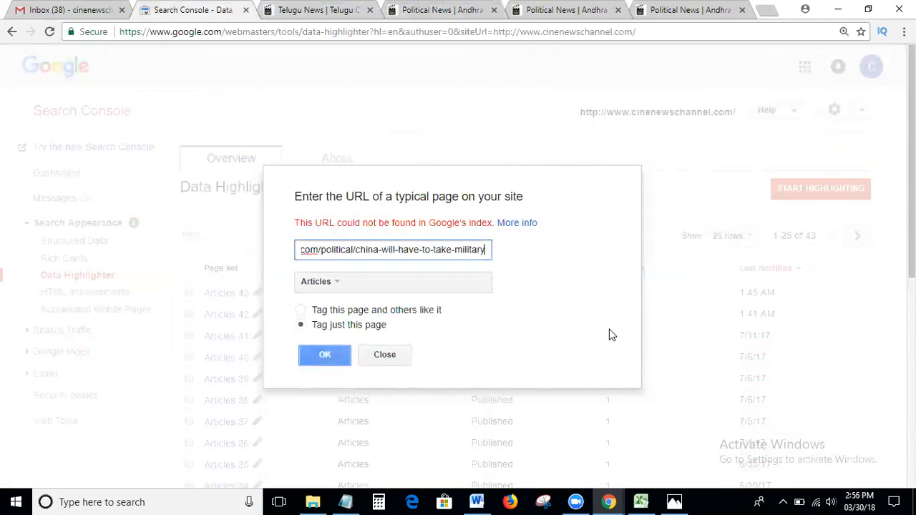
key(Home)
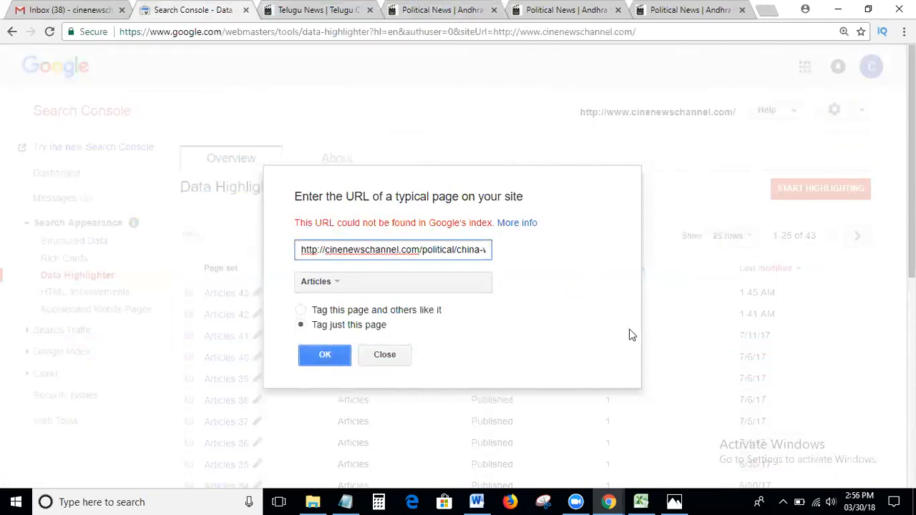
text(0)
key(BackSpace)
text(www)
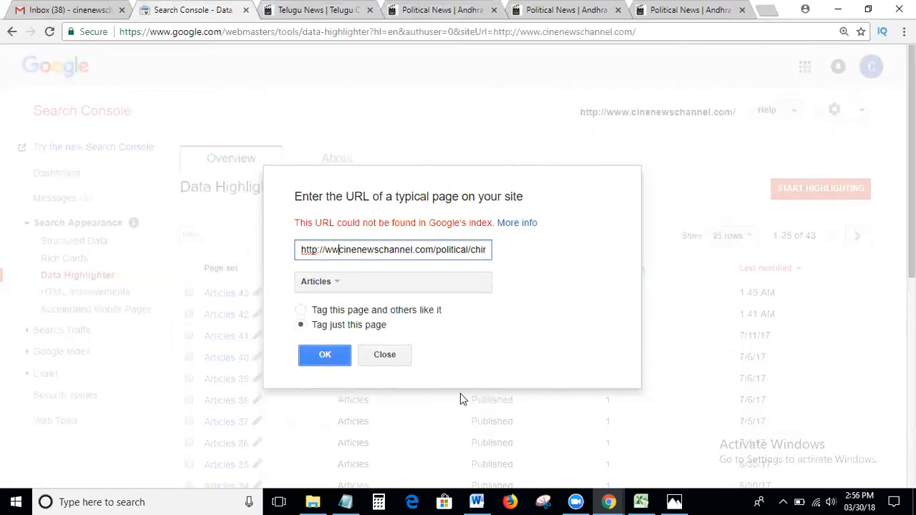
text(/..)
key(BackSpace)
key(BackSpace)
key(BackSpace)
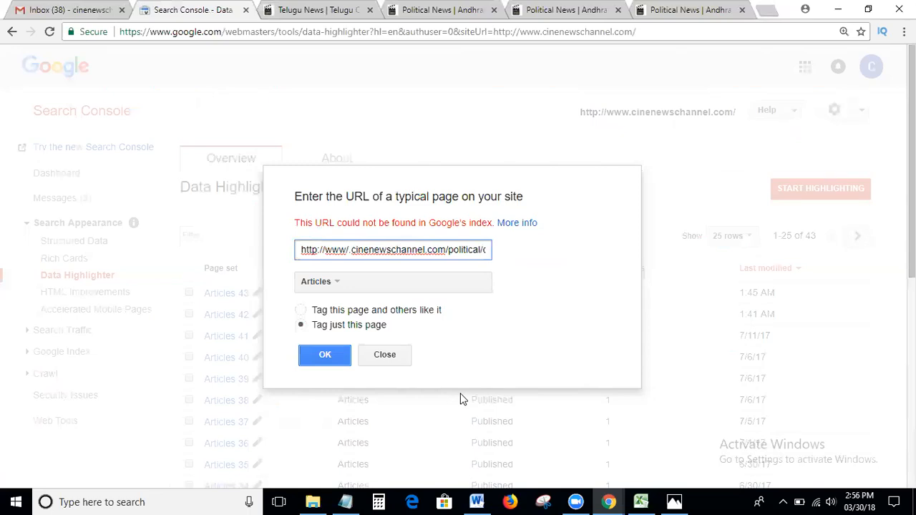
text(.)
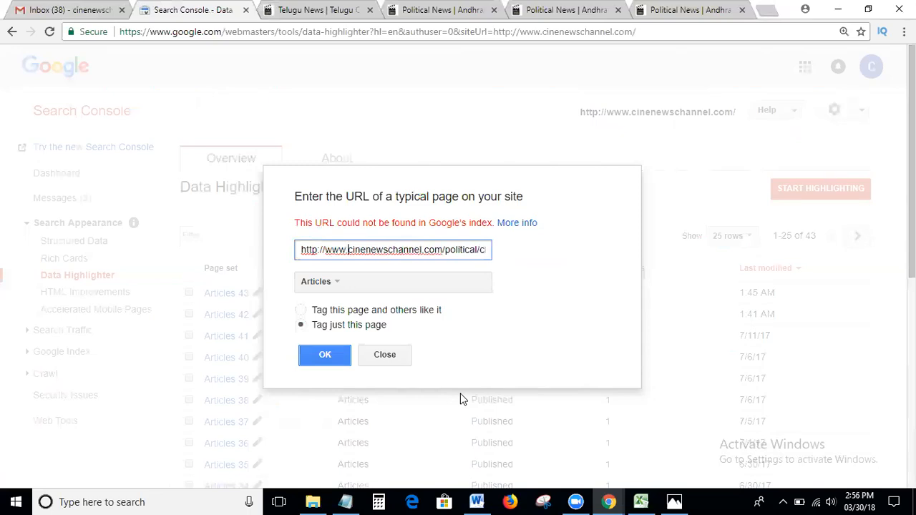
click(328, 363)
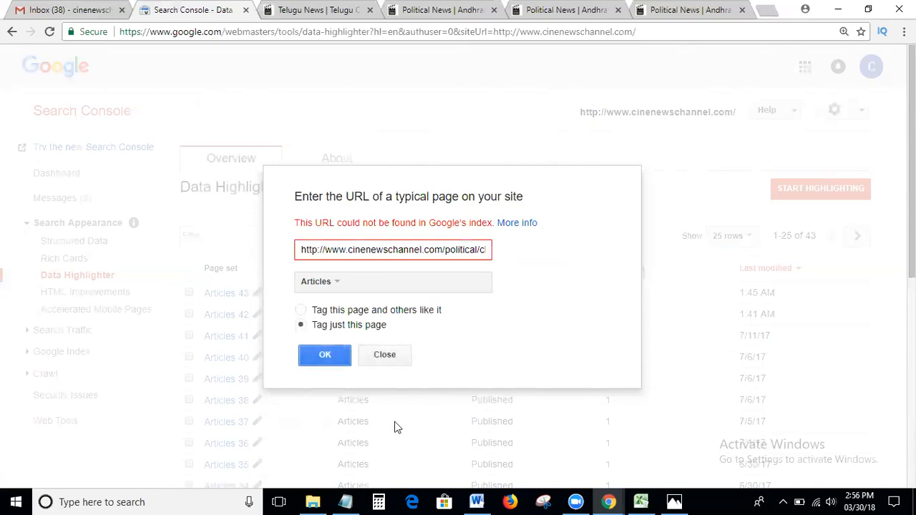
click(348, 313)
click(318, 358)
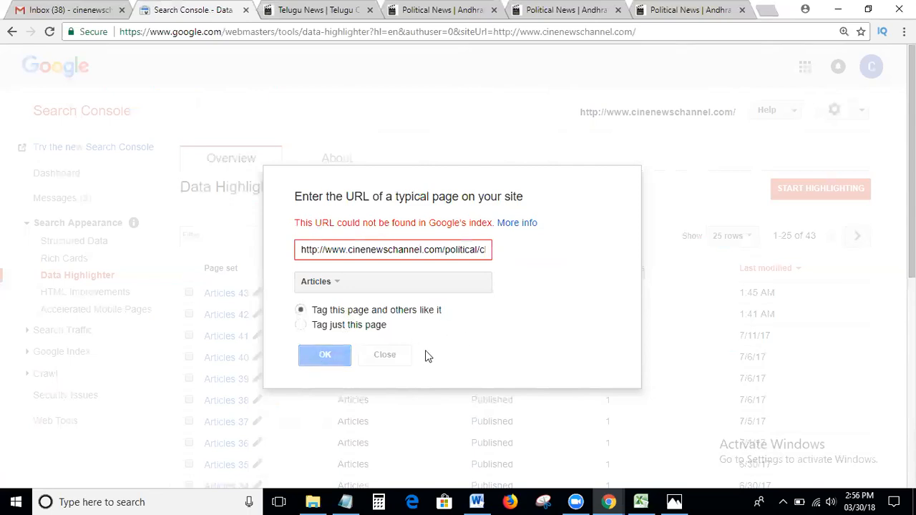
Step: Close the URL dialog and open the Articles 42 page set from the list
click(387, 358)
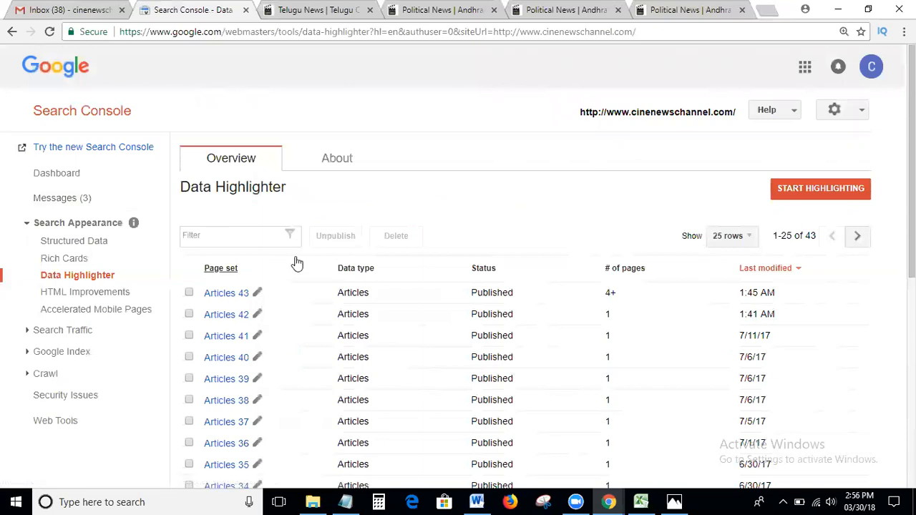
scroll(623, 262, down, 2)
scroll(624, 262, up, 2)
scroll(318, 224, down, 2)
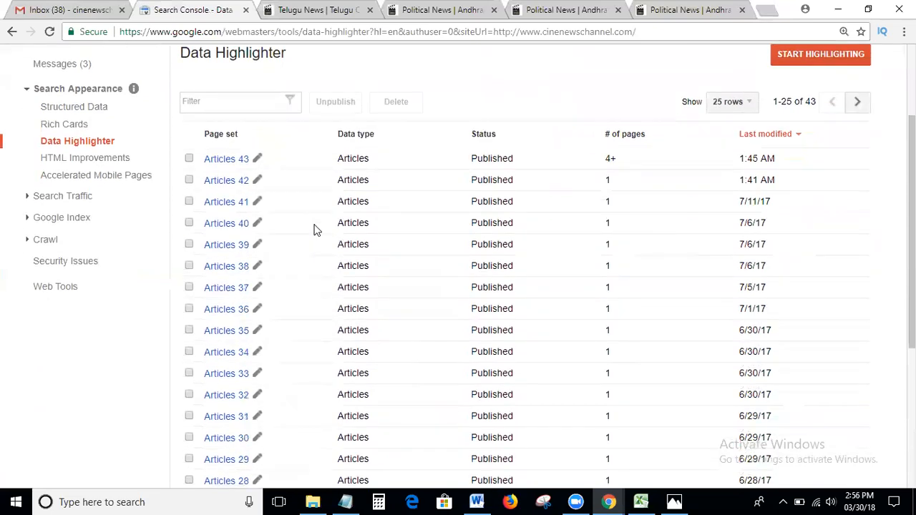
click(224, 182)
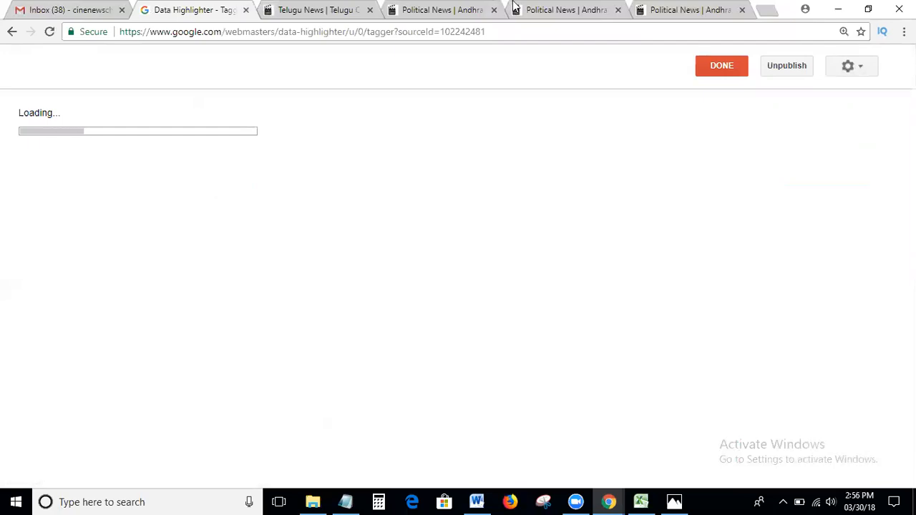
Step: Tag the Political News heading as the article Title
click(444, 11)
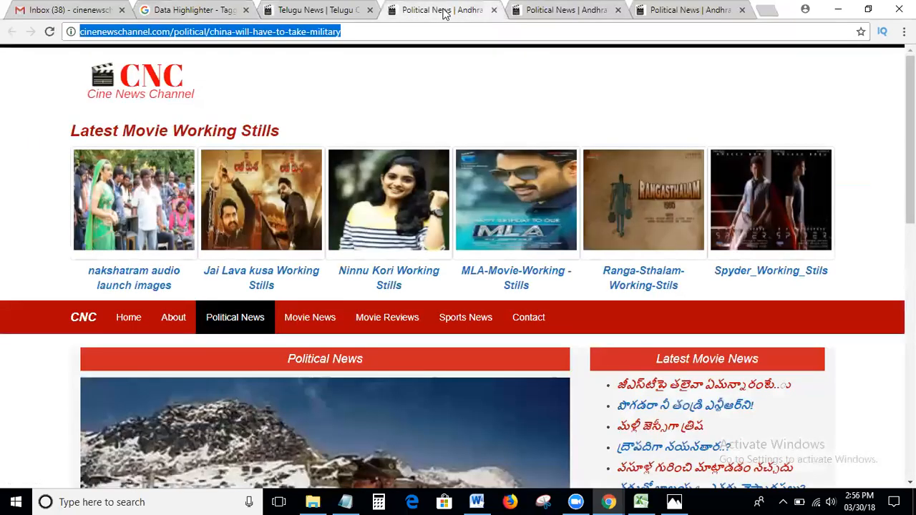
click(192, 10)
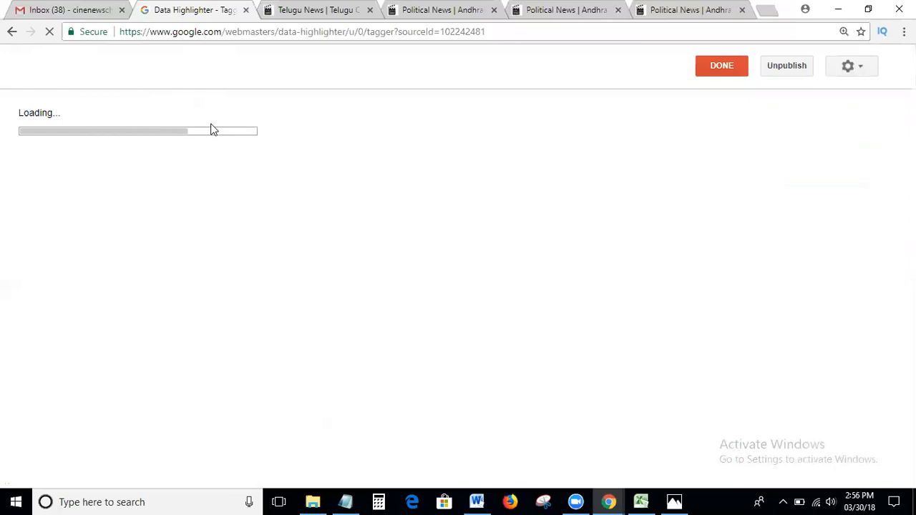
scroll(340, 246, down, 4)
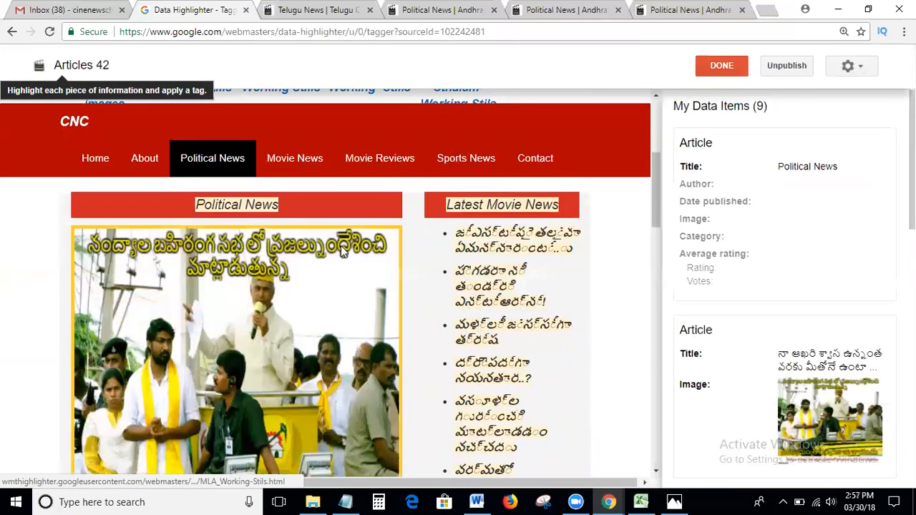
scroll(341, 246, up, 2)
scroll(606, 245, down, 3)
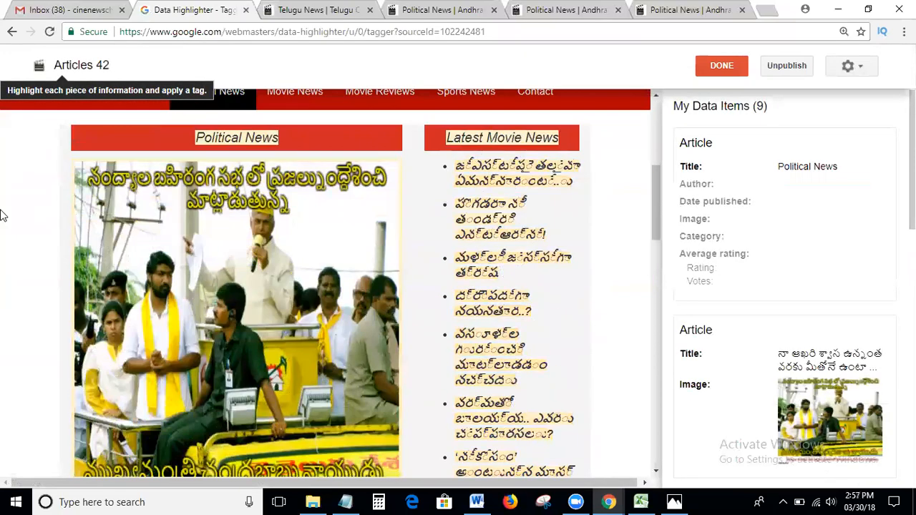
scroll(316, 229, down, 10)
scroll(316, 230, up, 1)
scroll(316, 230, up, 10)
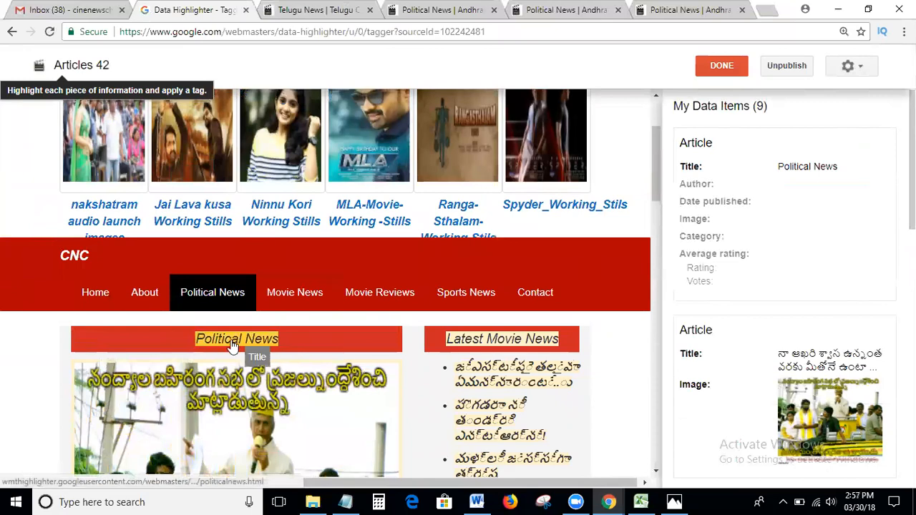
click(256, 342)
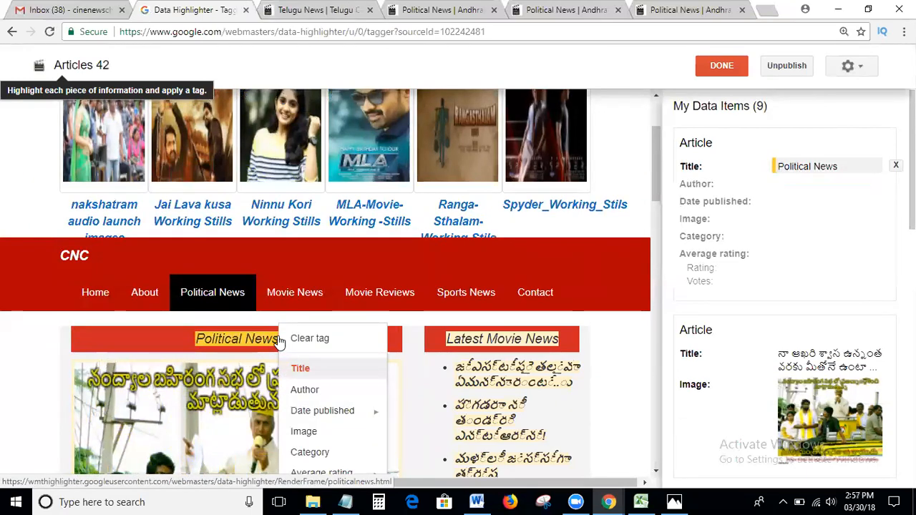
scroll(398, 235, down, 1)
scroll(397, 240, down, 3)
click(265, 140)
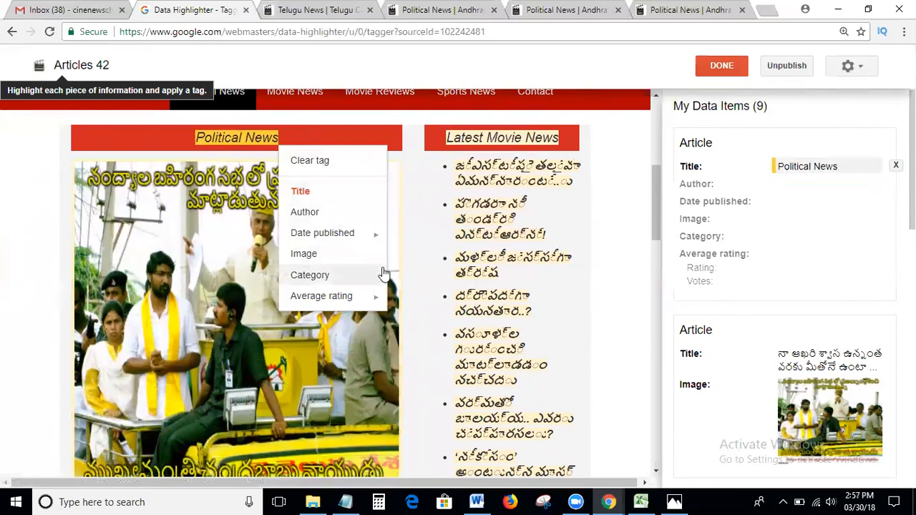
click(317, 191)
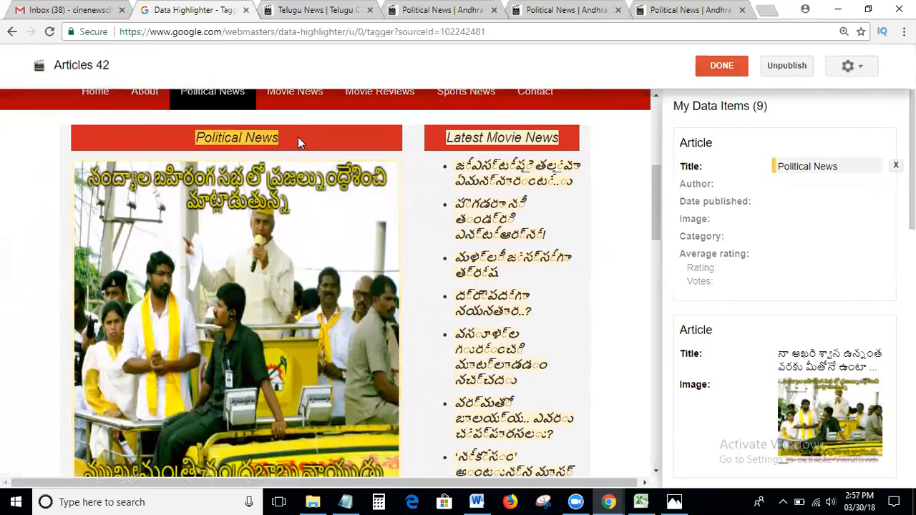
Step: Tag the news photo as the article Image
scroll(299, 146, down, 1)
scroll(298, 152, down, 3)
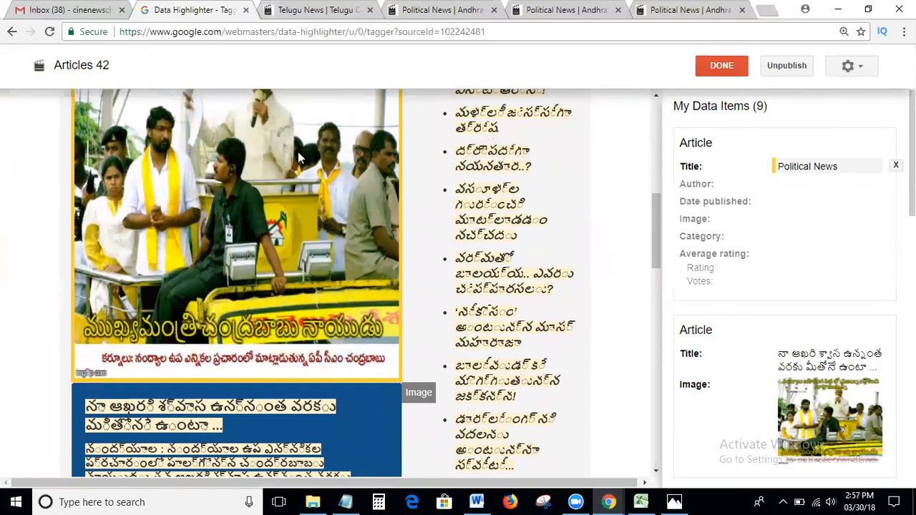
scroll(299, 156, up, 2)
scroll(272, 183, down, 4)
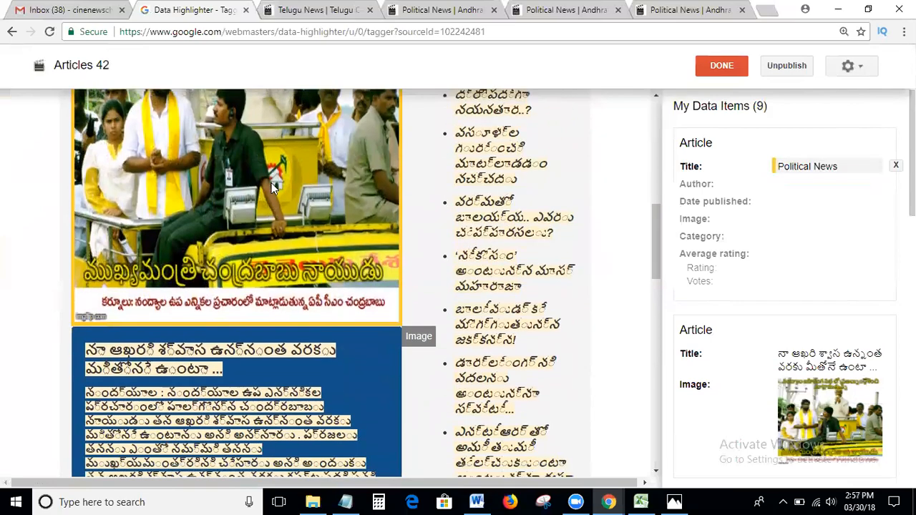
scroll(271, 183, up, 4)
click(271, 182)
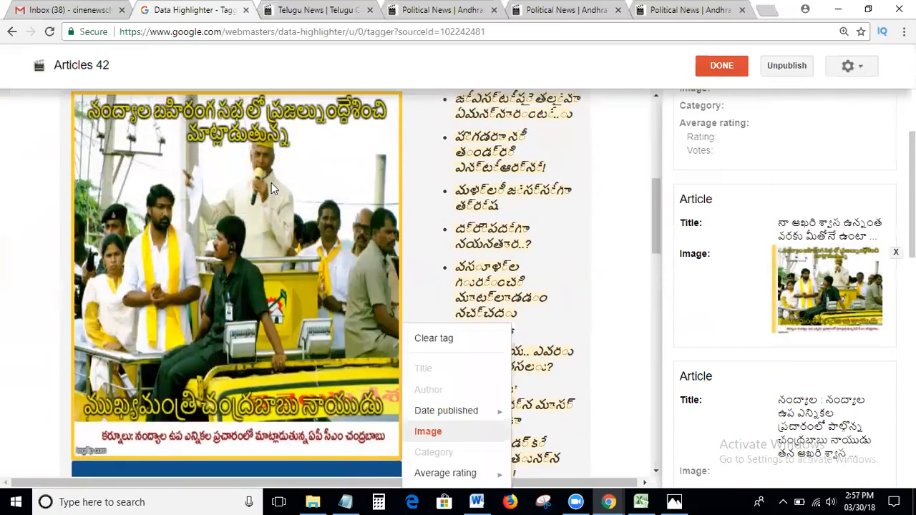
click(436, 431)
Step: Scroll through the page to review the tagged My Data Items (9)
scroll(362, 330, down, 2)
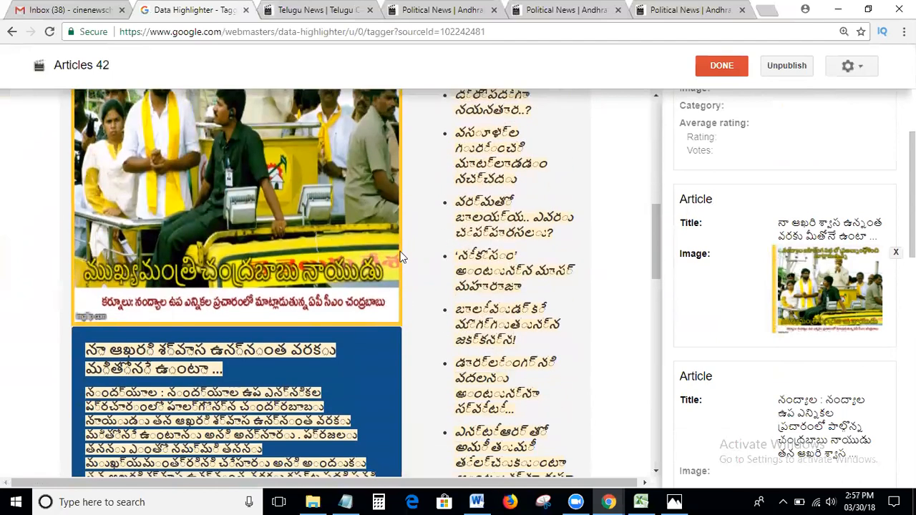
scroll(855, 337, up, 3)
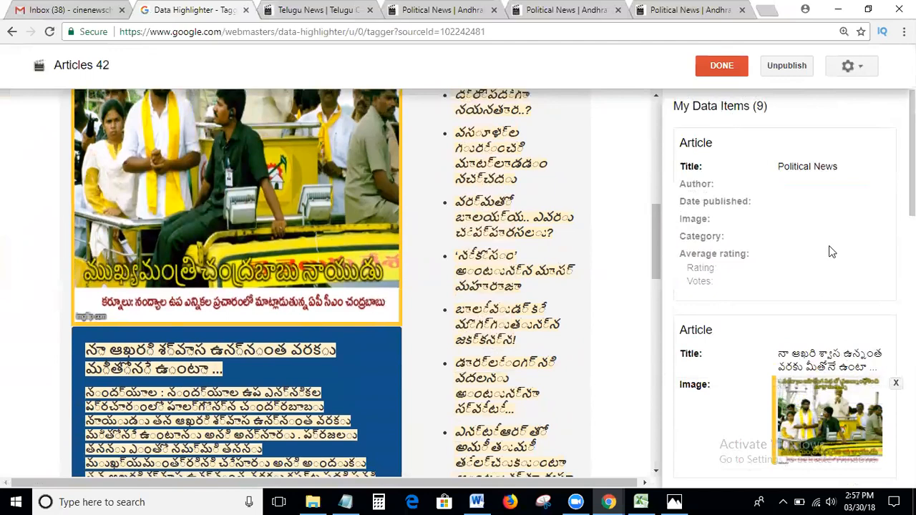
scroll(830, 251, down, 5)
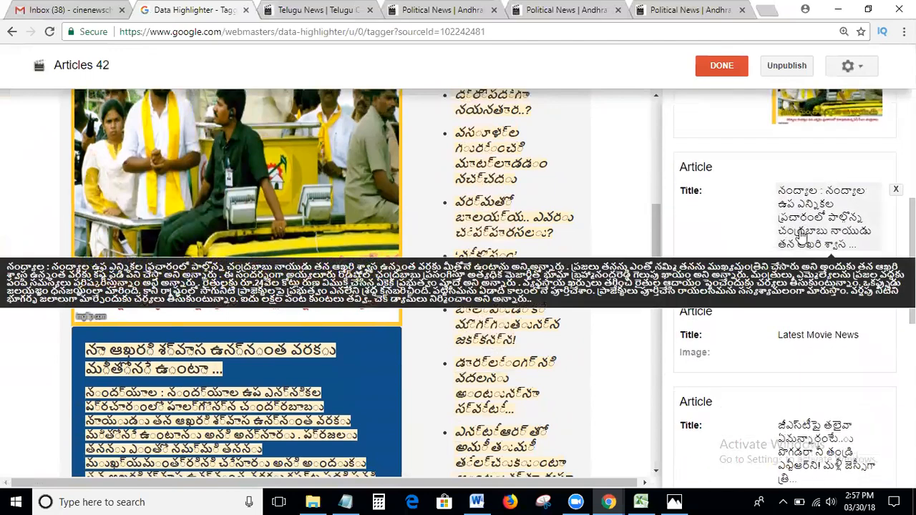
scroll(802, 233, down, 6)
scroll(698, 306, down, 2)
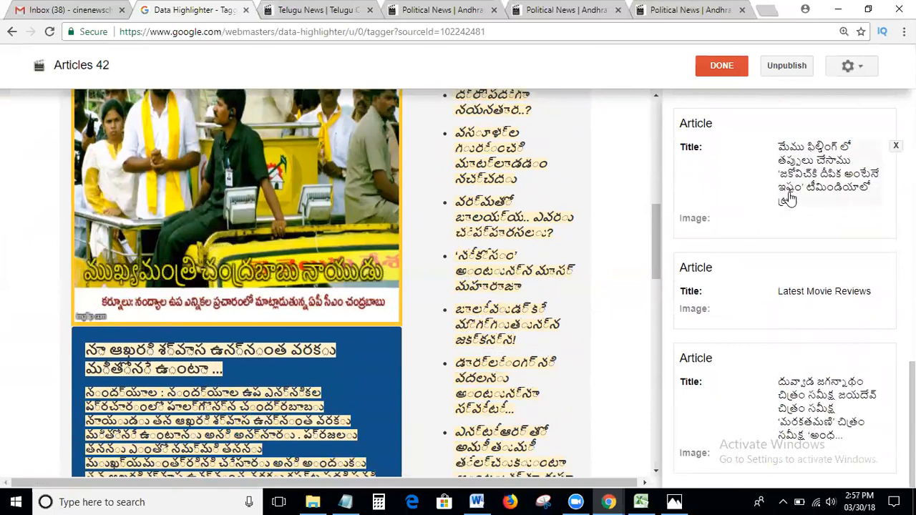
scroll(789, 192, up, 10)
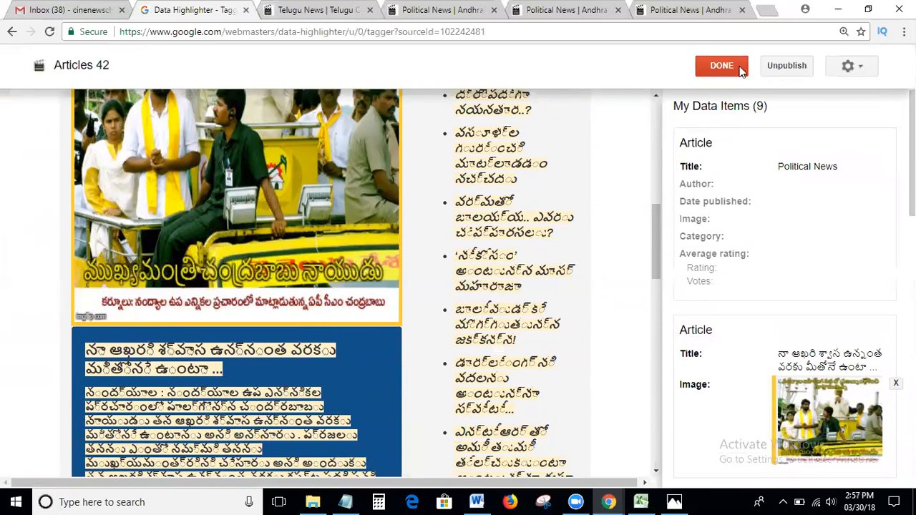
scroll(440, 166, up, 5)
scroll(440, 166, up, 3)
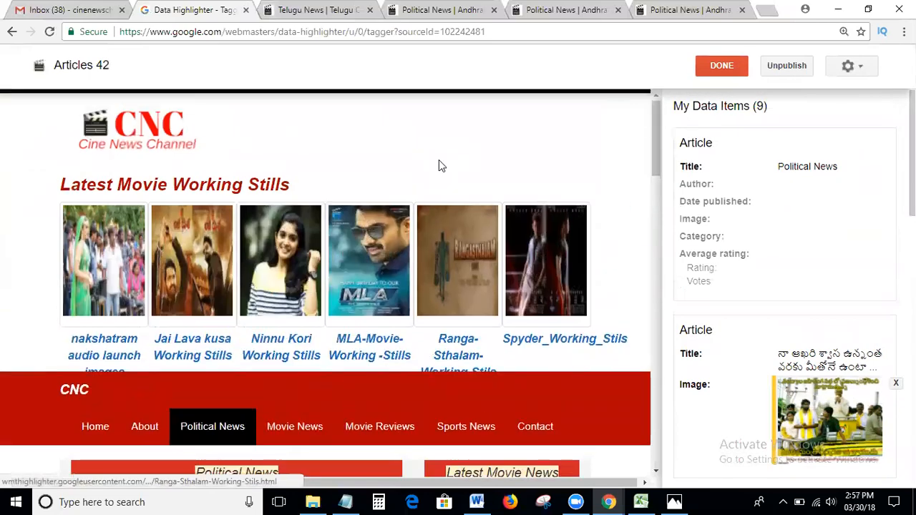
Step: Publish the Articles 42 page set with DONE, then open a new typical-page URL dialog
click(721, 70)
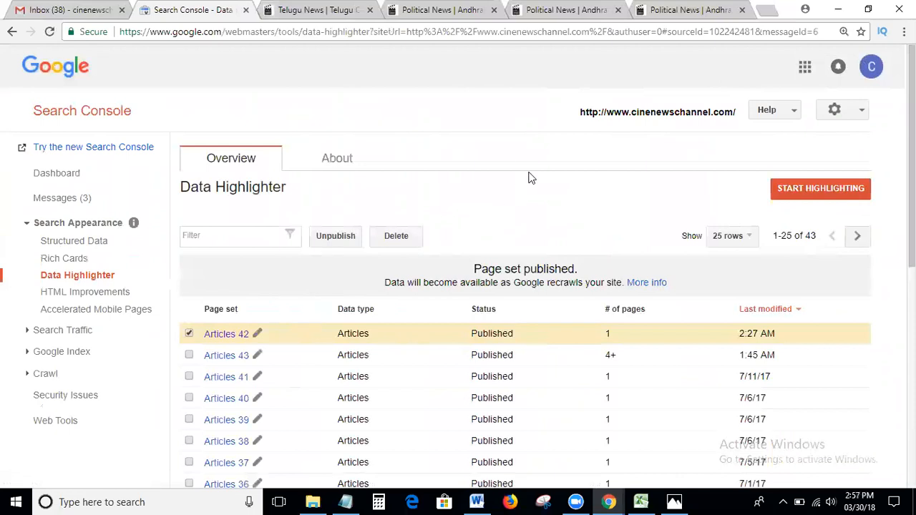
scroll(529, 176, down, 3)
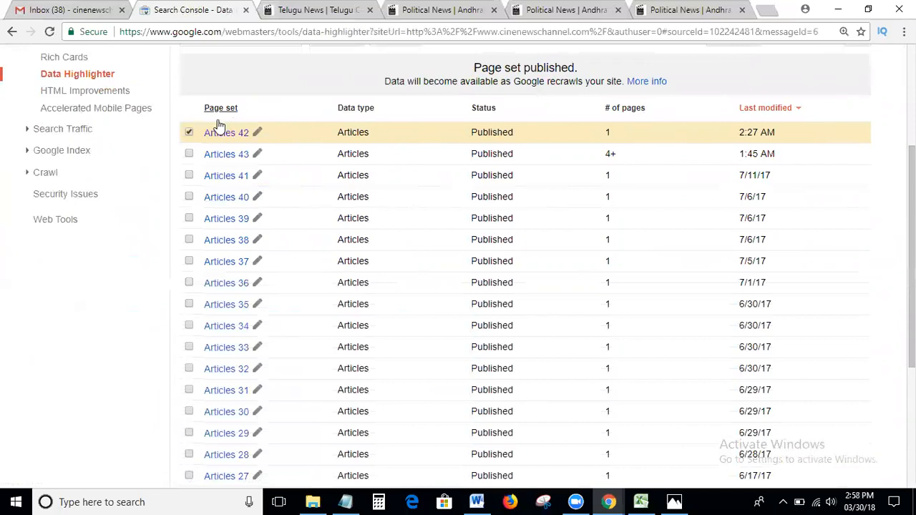
scroll(212, 165, up, 2)
scroll(212, 166, up, 1)
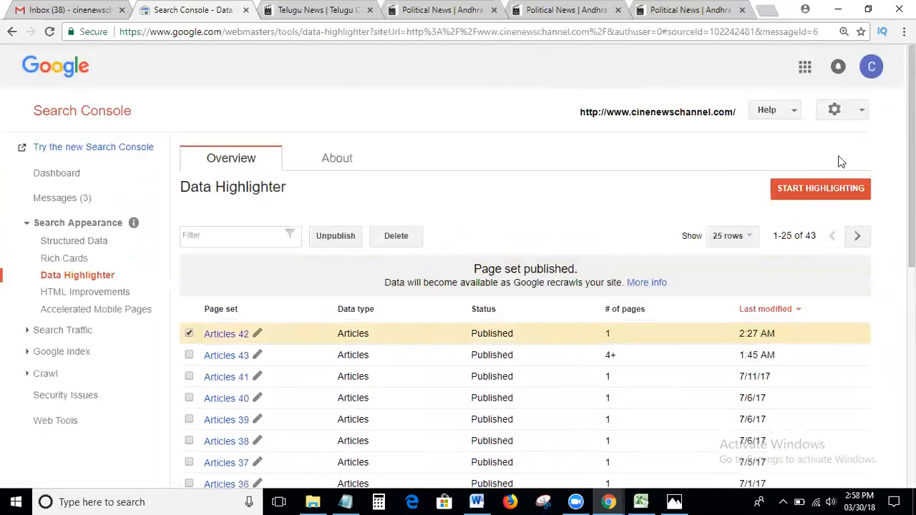
click(804, 190)
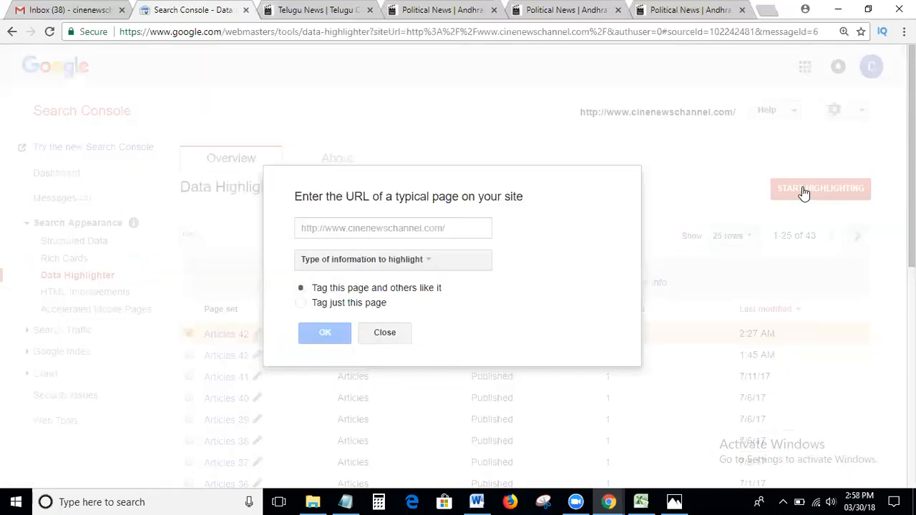
click(340, 230)
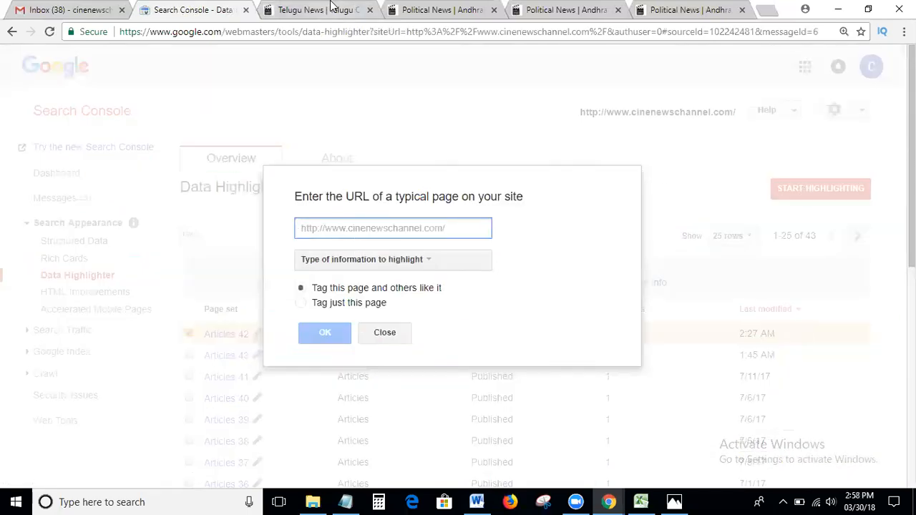
click(331, 7)
click(420, 11)
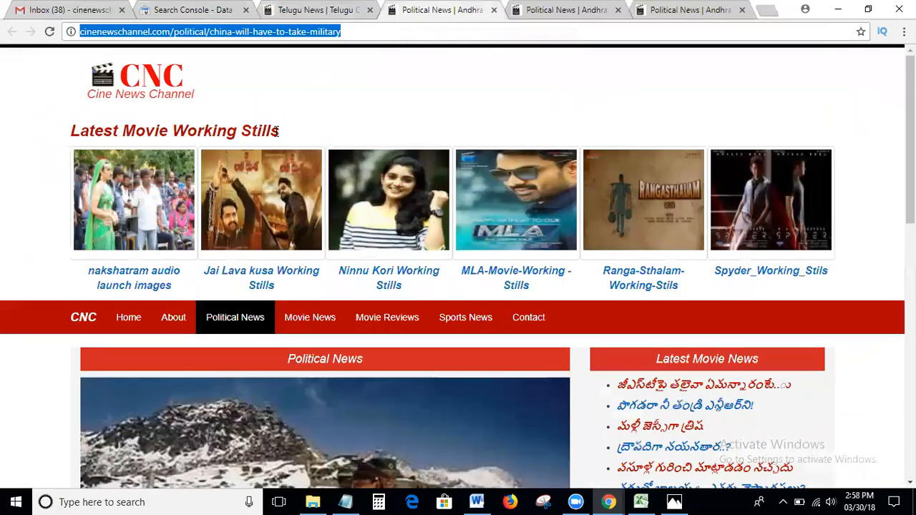
drag(379, 33, 1, 8)
click(53, 33)
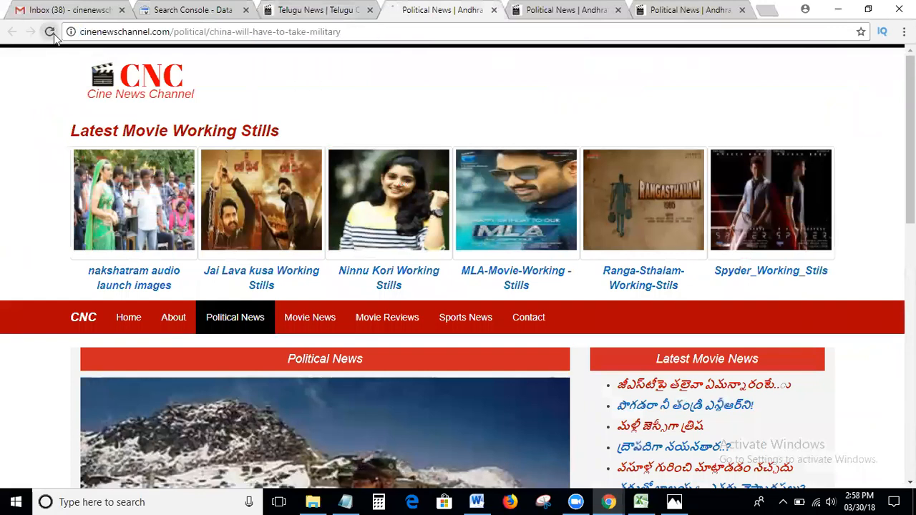
click(346, 32)
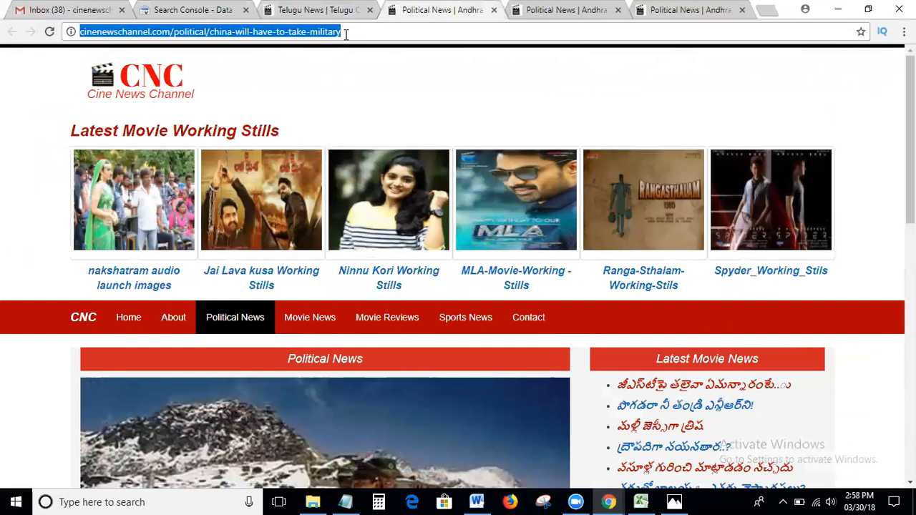
click(195, 9)
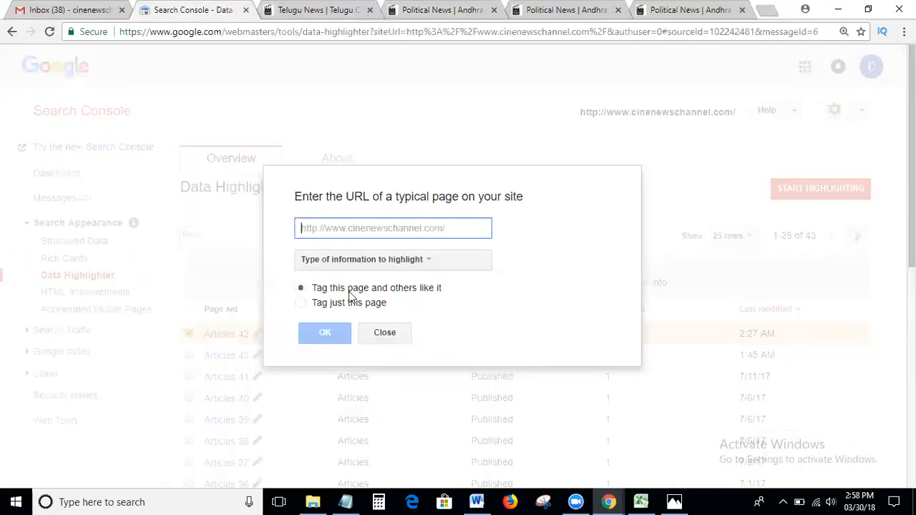
key(ctrl+v)
key(Home)
click(326, 227)
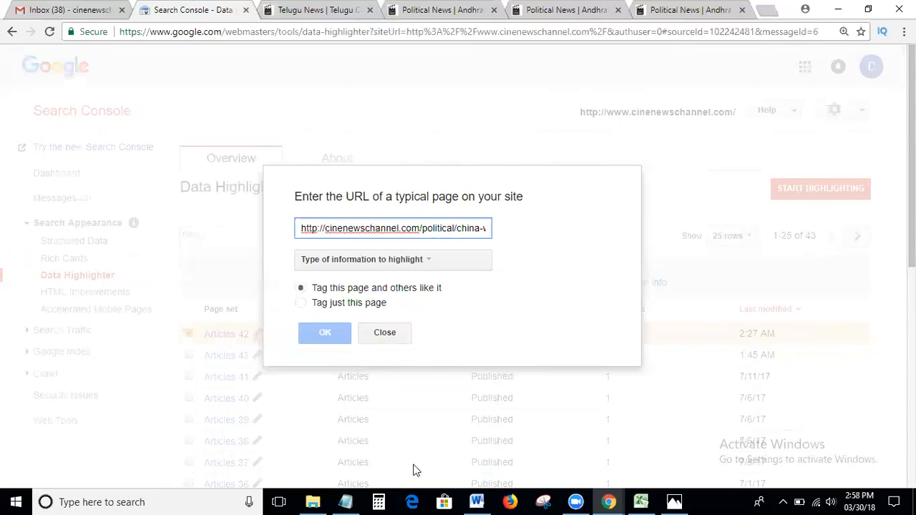
text(www)
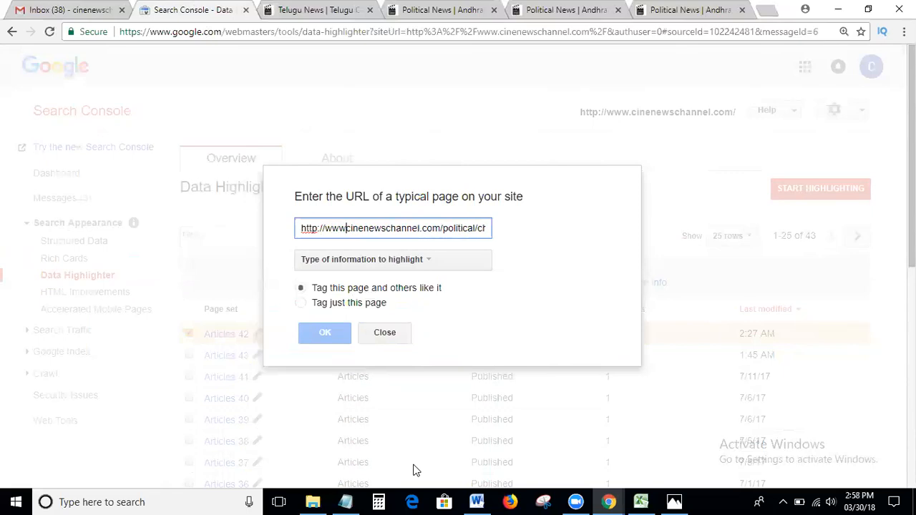
text(.)
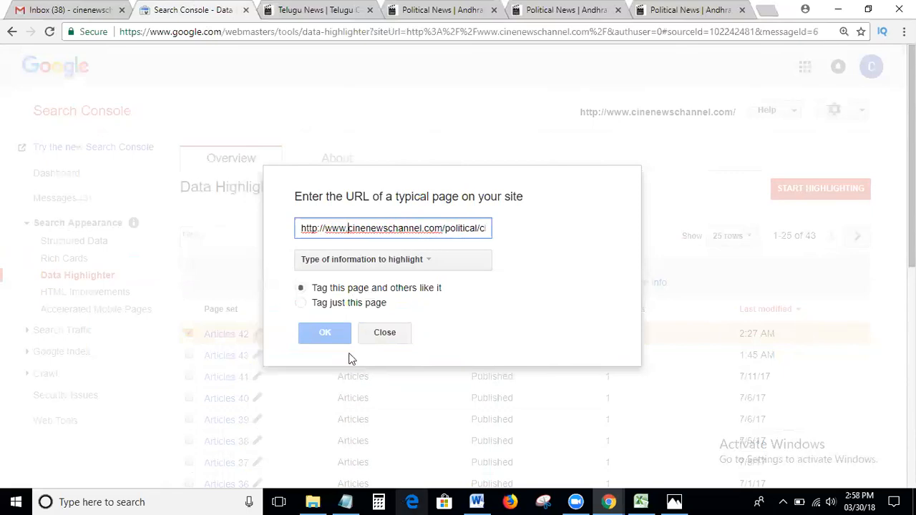
Step: Submit the URL with Articles as the information type; it's rejected as not indexed
click(407, 261)
click(384, 289)
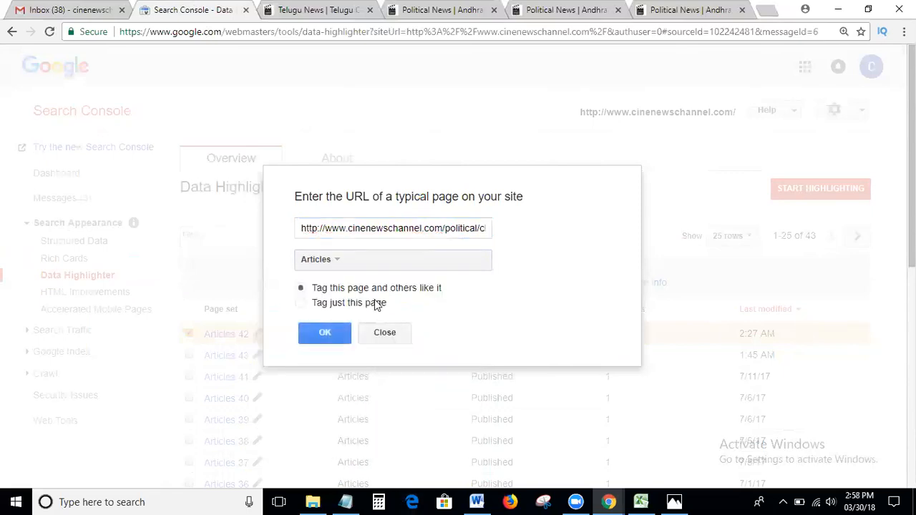
click(326, 334)
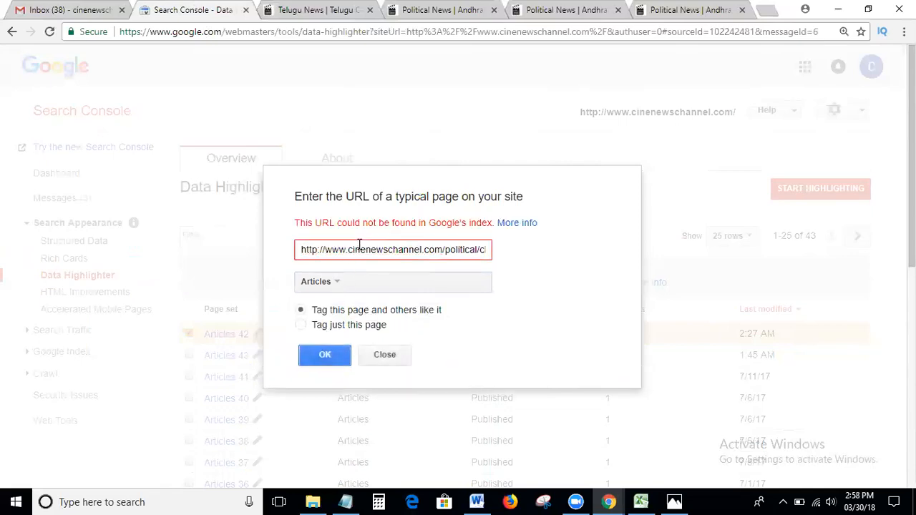
Step: Open the help link in a new tab and the North Korea missile article on Telugu News
right_click(517, 225)
click(563, 237)
click(398, 12)
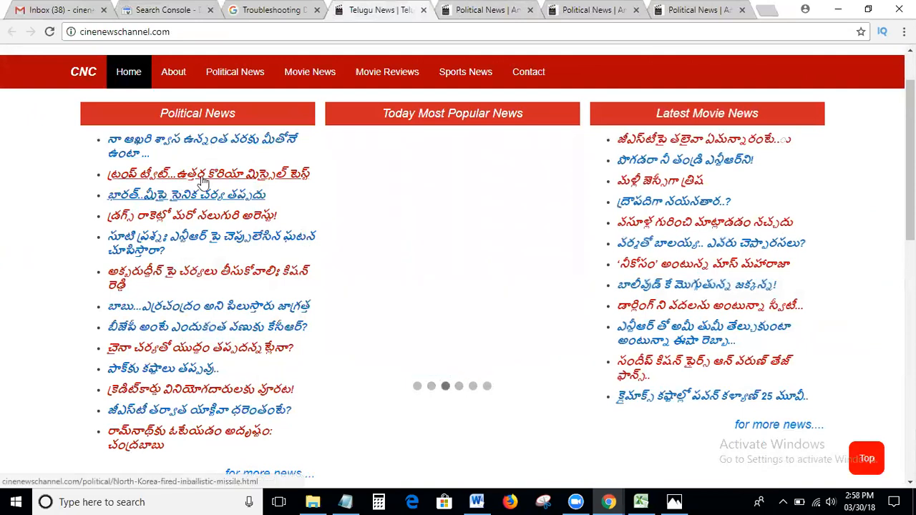
click(204, 181)
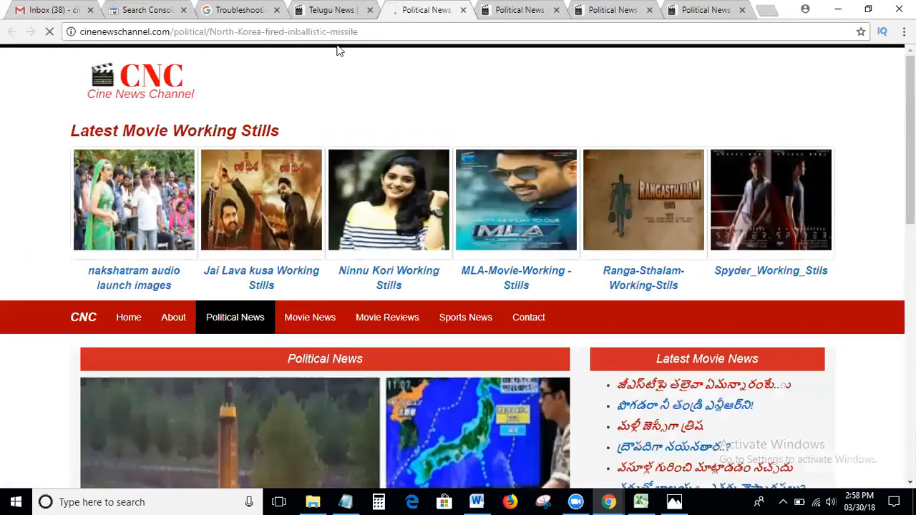
Step: Close the three extra article tabs and select the North Korea article's web address
click(507, 7)
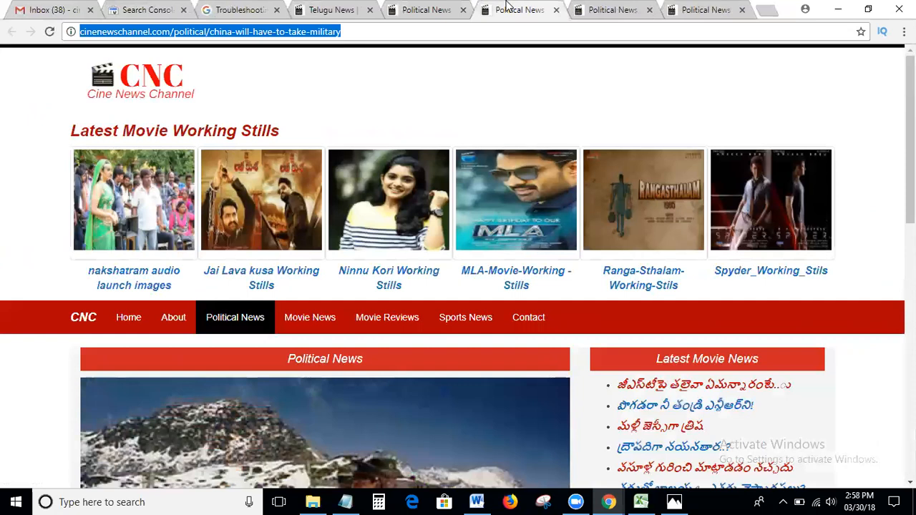
click(556, 11)
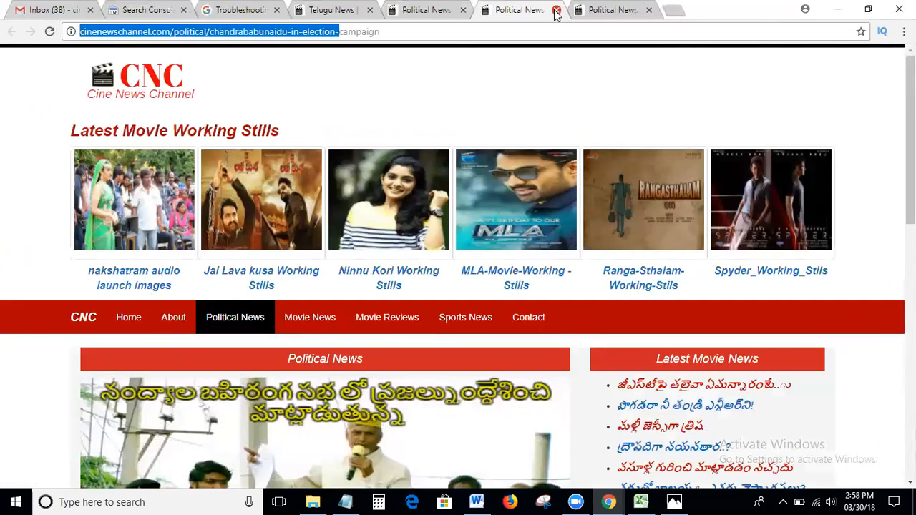
click(556, 10)
click(556, 11)
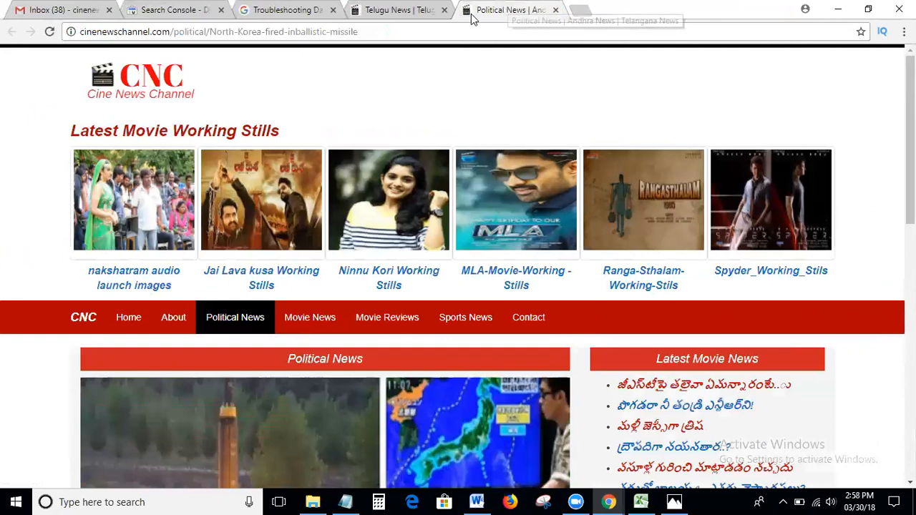
click(403, 31)
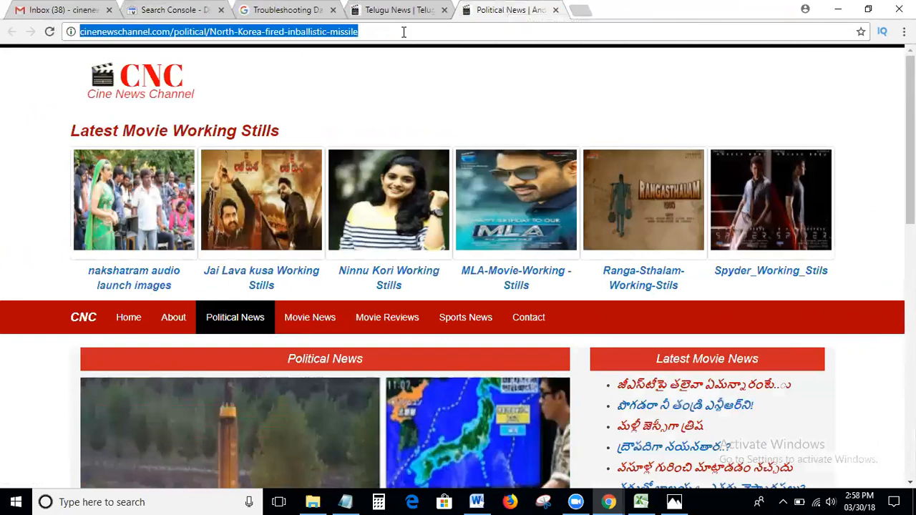
click(264, 9)
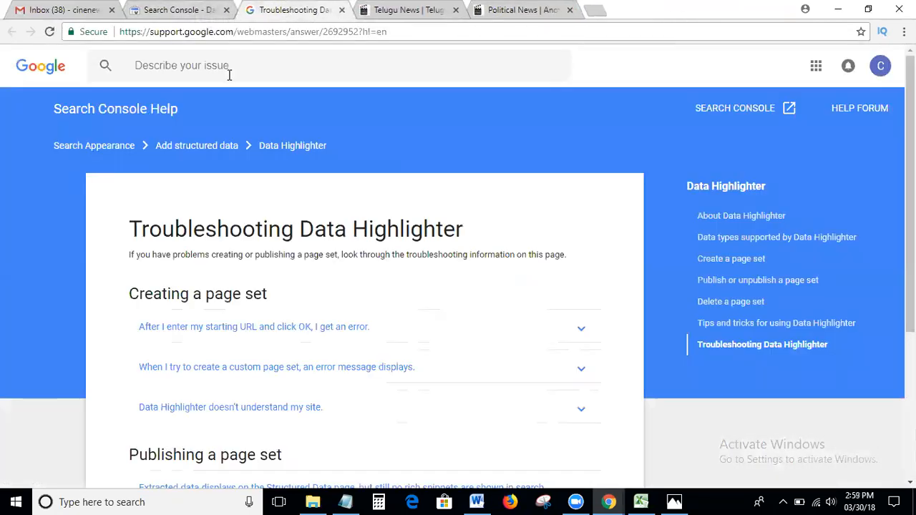
Step: Expand the help answer on the error after entering a starting URL, then return to Search Console
scroll(333, 256, down, 2)
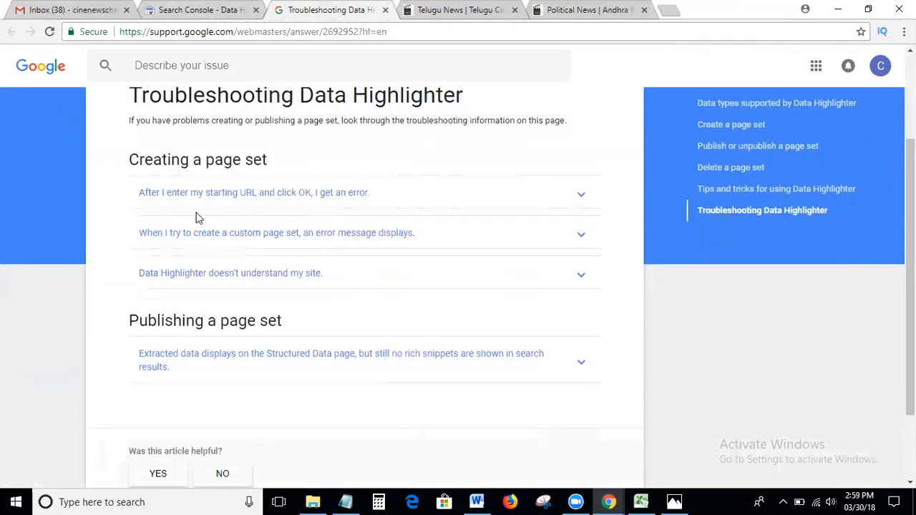
click(297, 192)
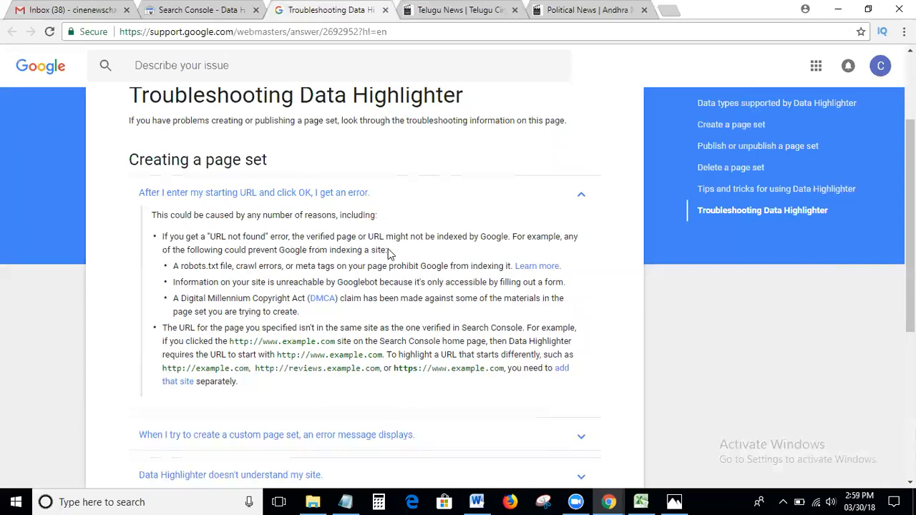
click(157, 9)
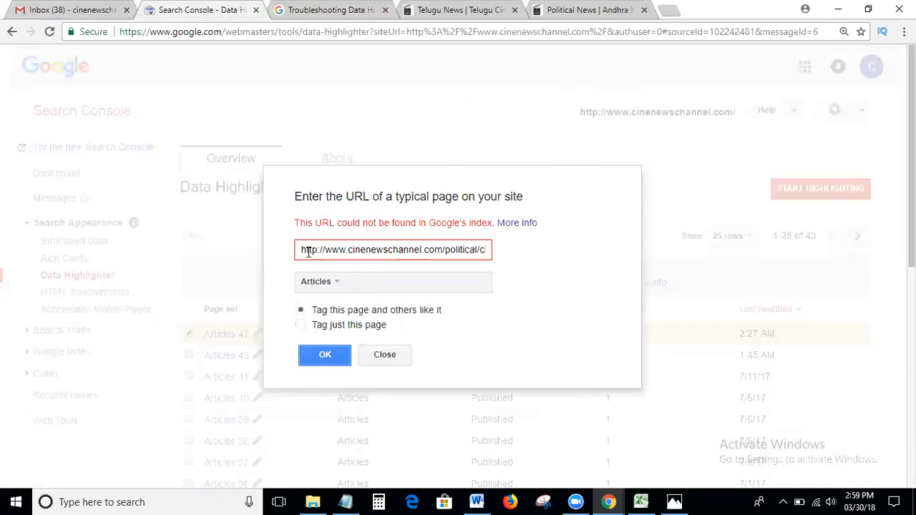
Step: Replace the starting URL with the North Korea article's www address and tag just this page
click(309, 252)
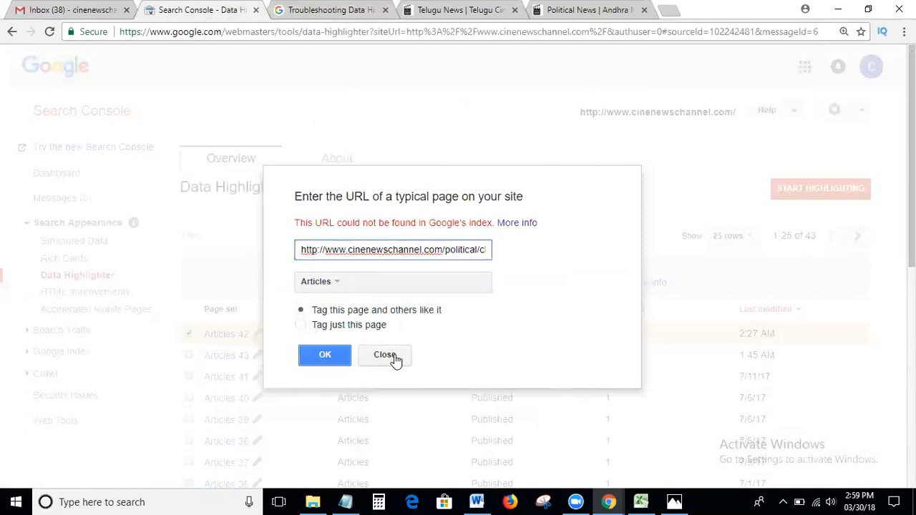
key(ctrl+a)
key(BackSpace)
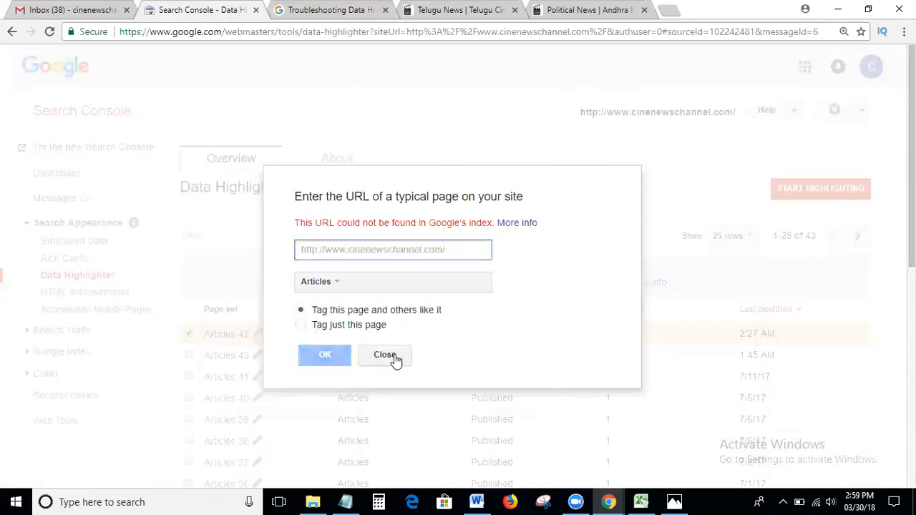
key(ctrl+v)
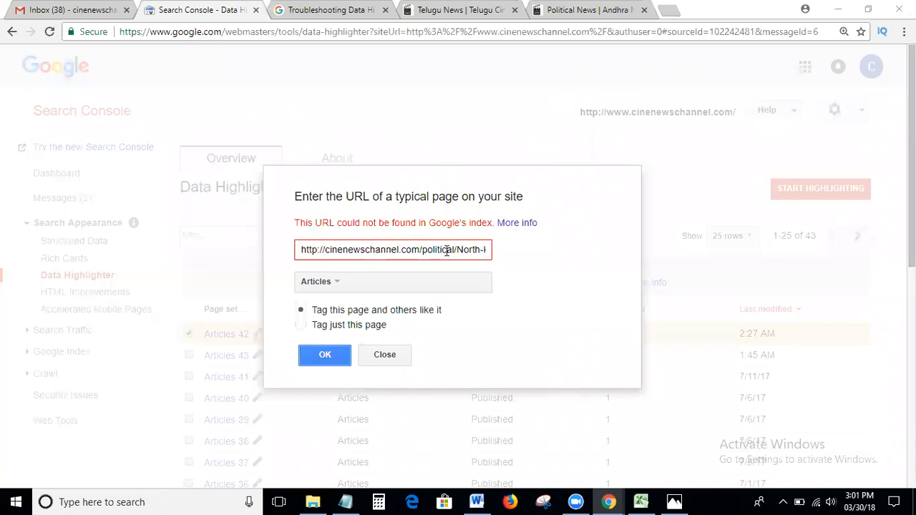
click(327, 250)
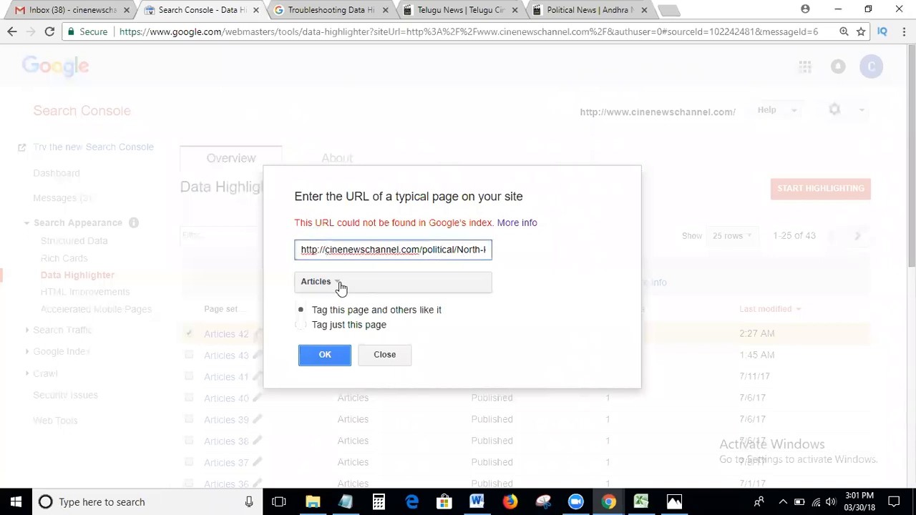
text(www.)
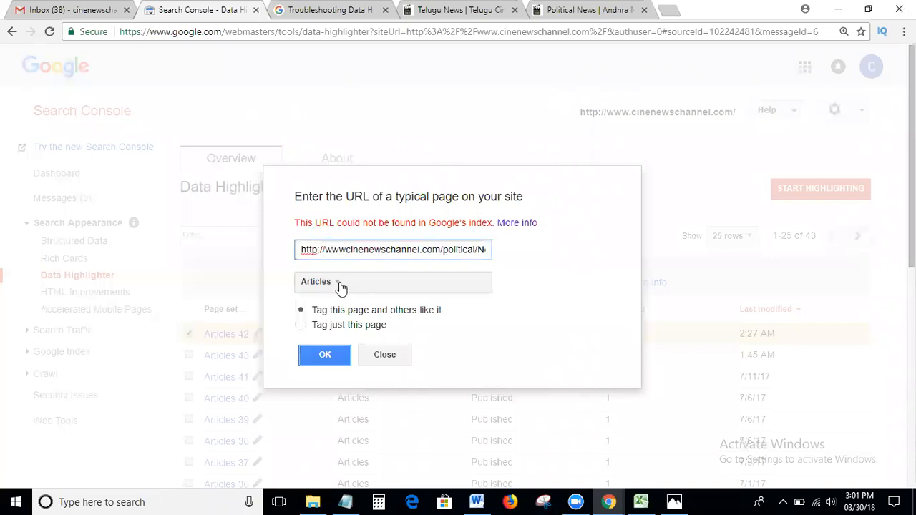
text(.)
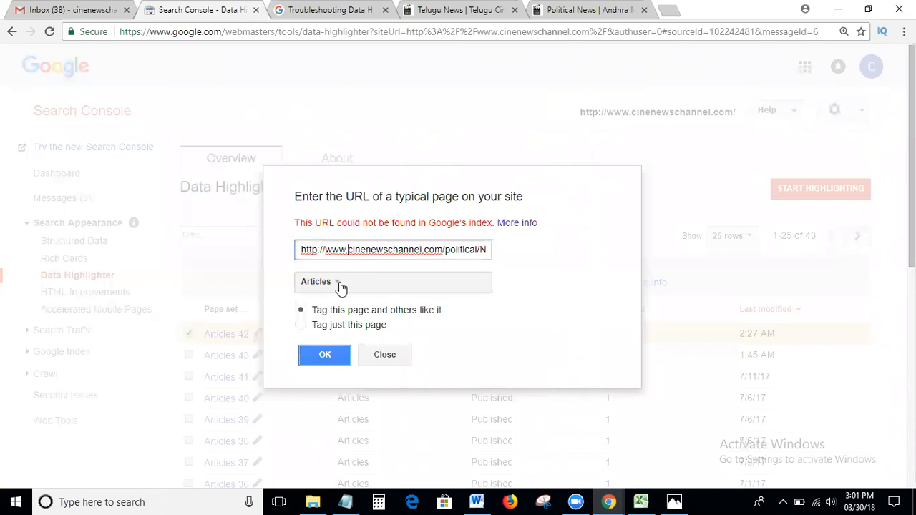
click(329, 326)
click(326, 355)
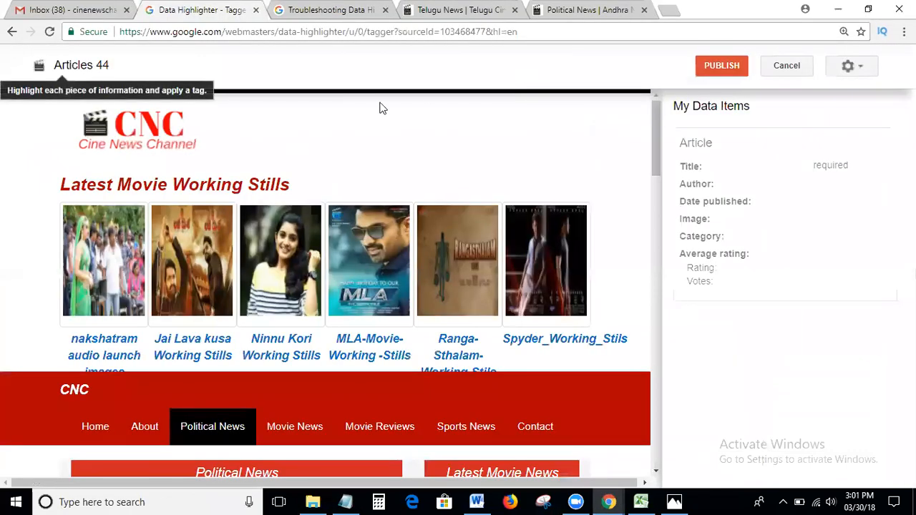
Step: Scroll through the loaded Articles 44 tagger and highlight the 'Political News' heading
scroll(353, 109, down, 6)
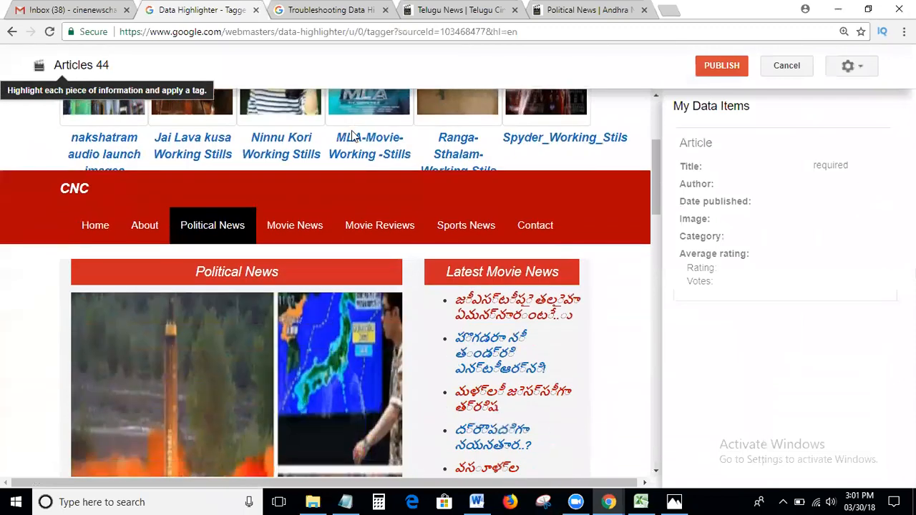
scroll(358, 208, up, 5)
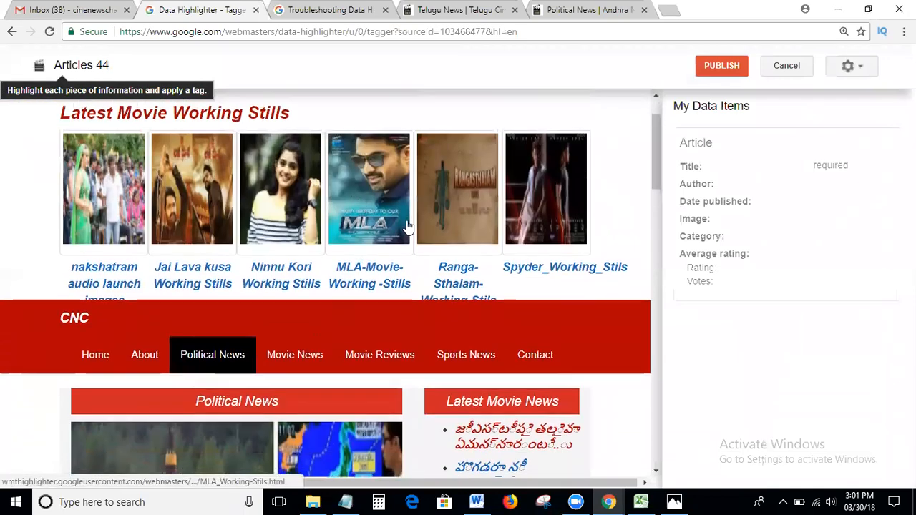
scroll(315, 350, down, 1)
scroll(316, 351, down, 2)
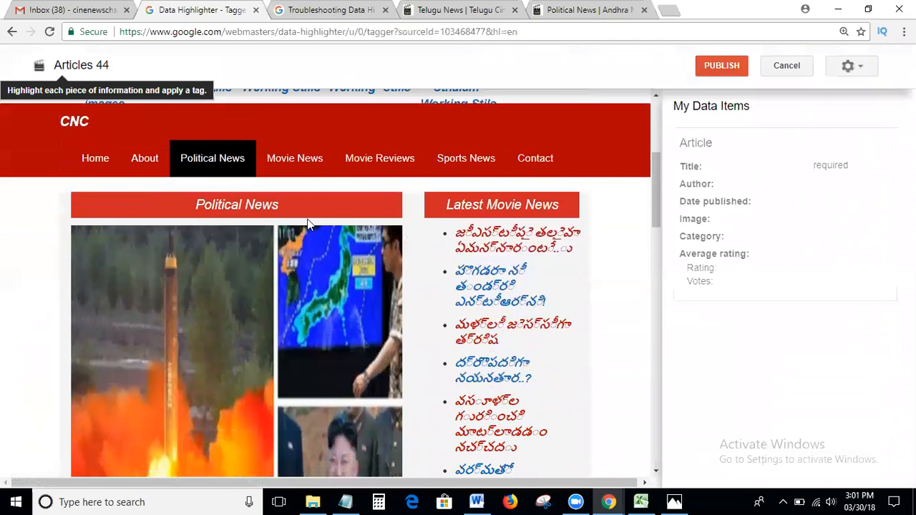
scroll(310, 272, down, 7)
scroll(277, 212, up, 4)
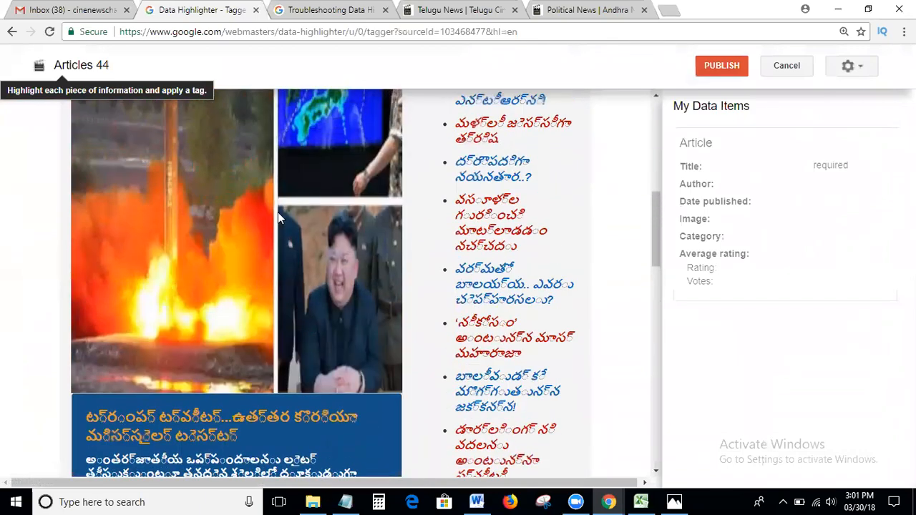
scroll(278, 218, up, 3)
drag(277, 273, 219, 272)
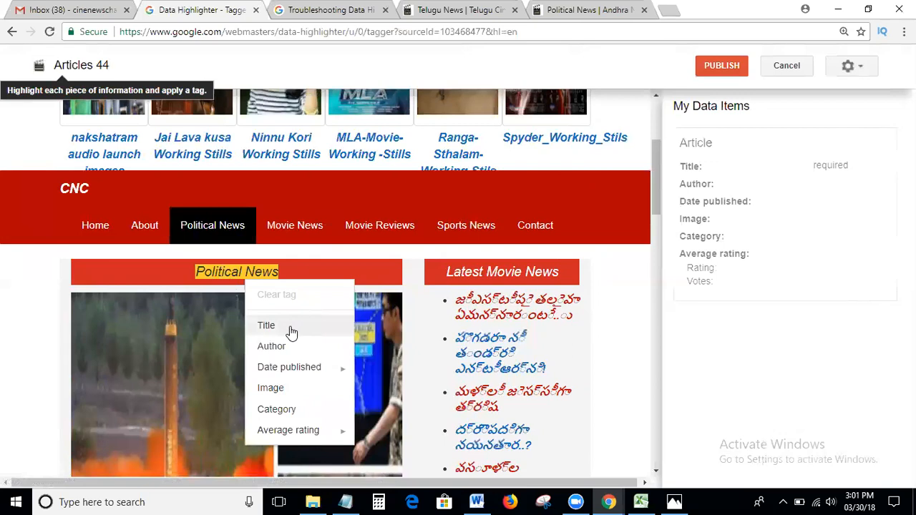
Step: Tag 'Political News' as Title and the Telugu headline as Author, then select the rocket image
click(291, 327)
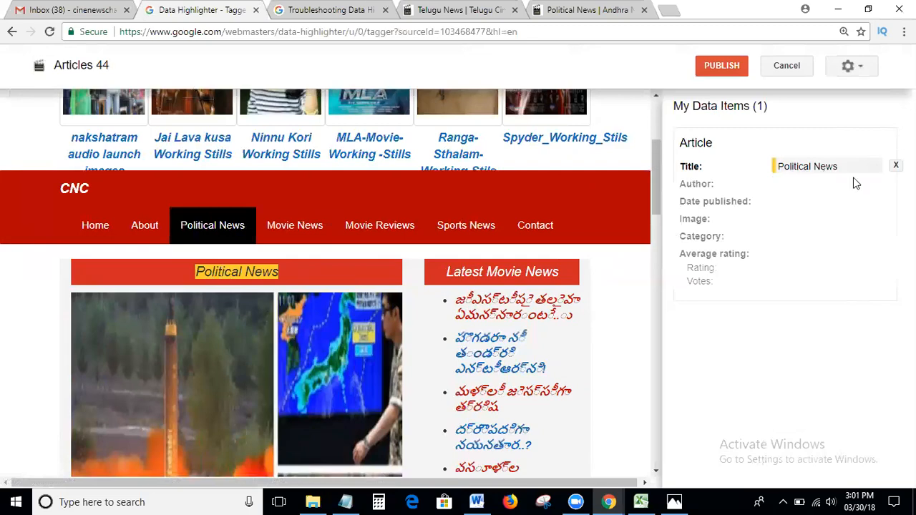
scroll(338, 324, down, 5)
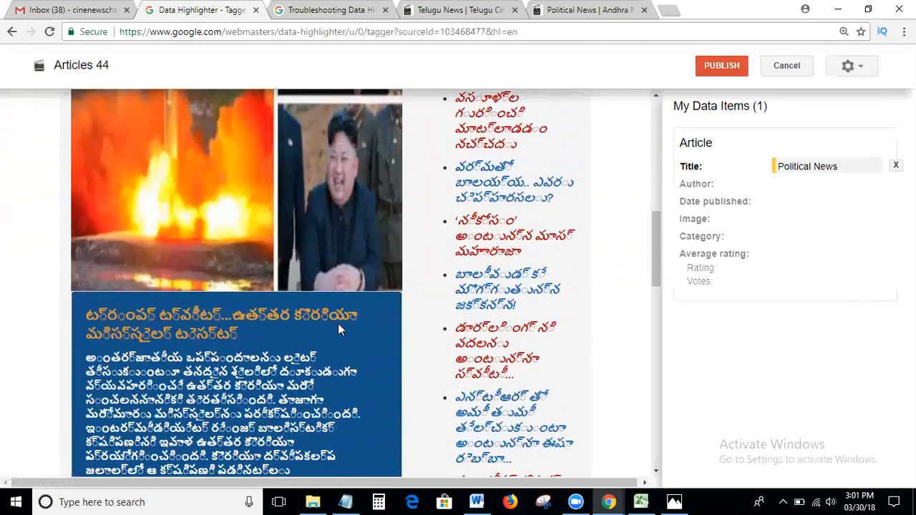
scroll(338, 323, down, 2)
mouse_move(80, 214)
mouse_down()
mouse_move(174, 236)
mouse_move(238, 238)
mouse_up()
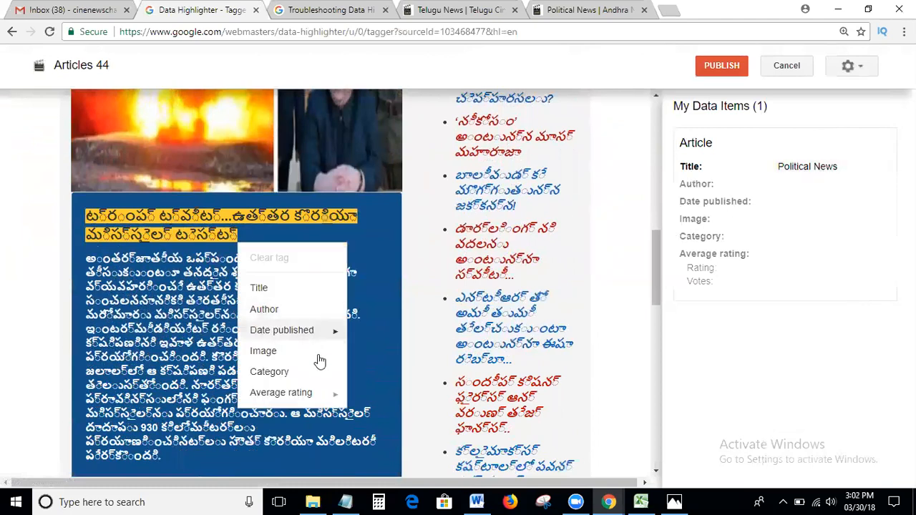
click(295, 309)
scroll(285, 303, up, 4)
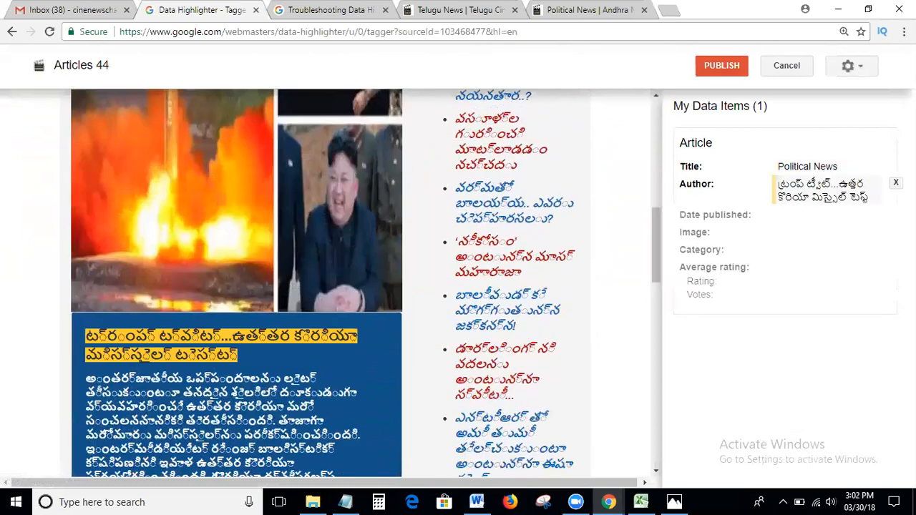
click(186, 164)
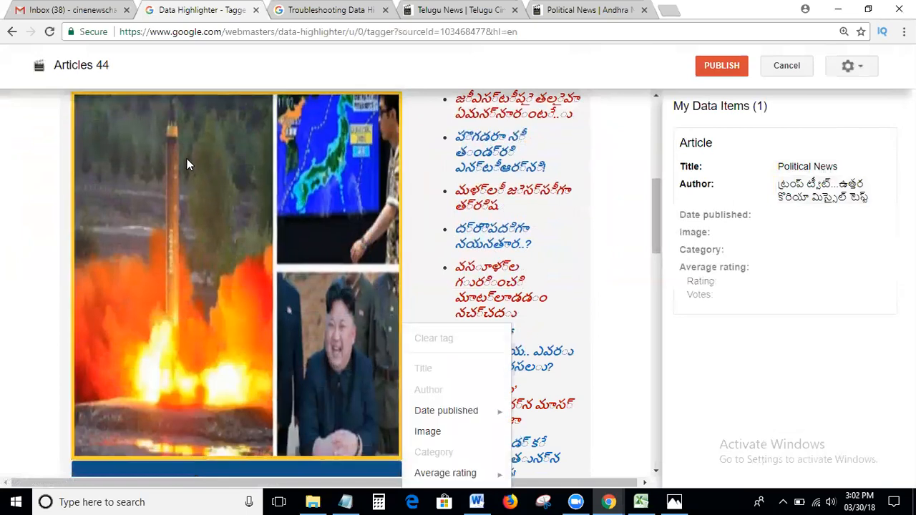
Step: Tag the rocket photos as Image and the first Telugu body paragraph as Category
click(424, 436)
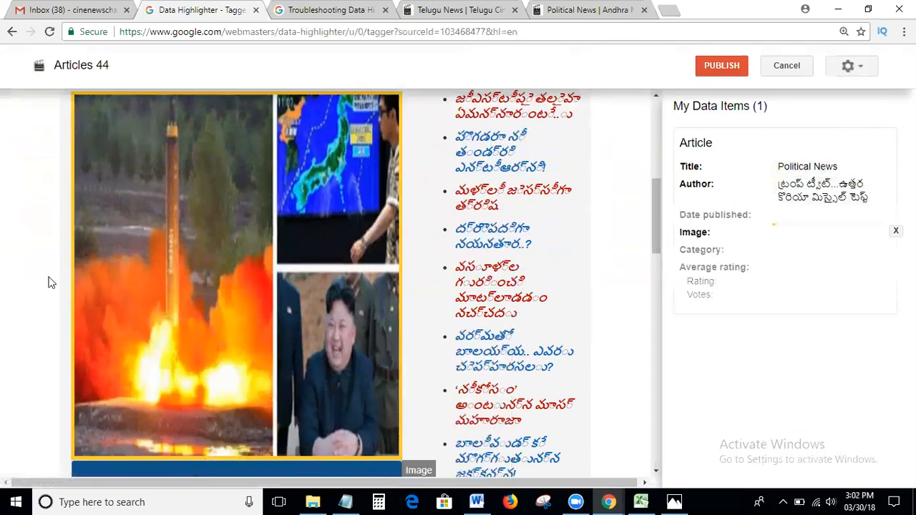
scroll(23, 274, down, 5)
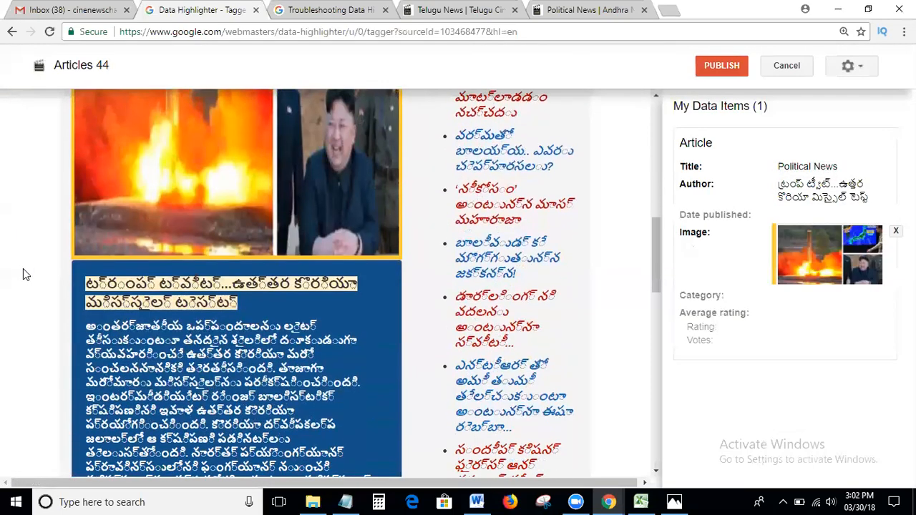
click(98, 374)
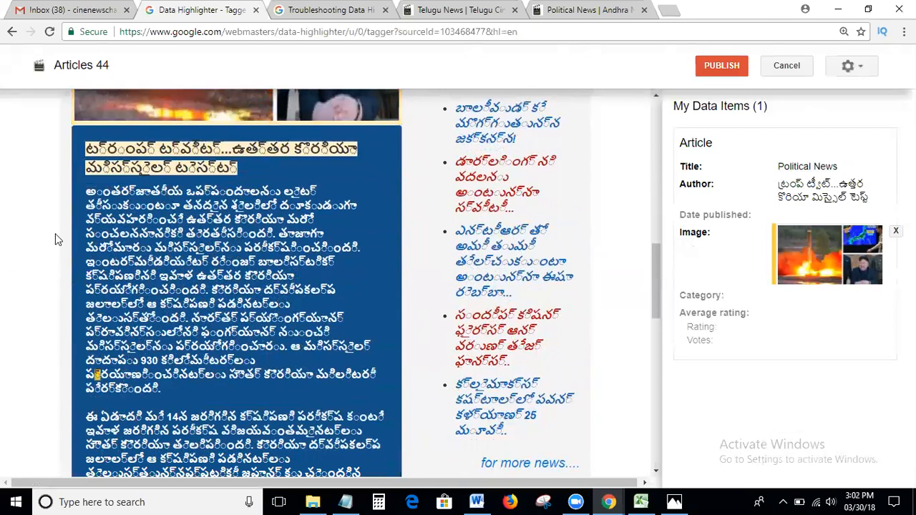
click(265, 393)
drag(170, 385, 100, 213)
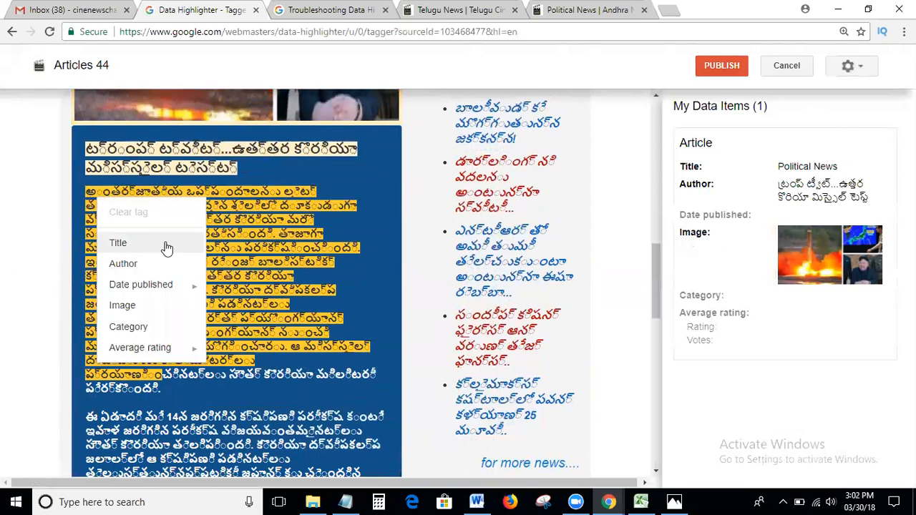
click(129, 327)
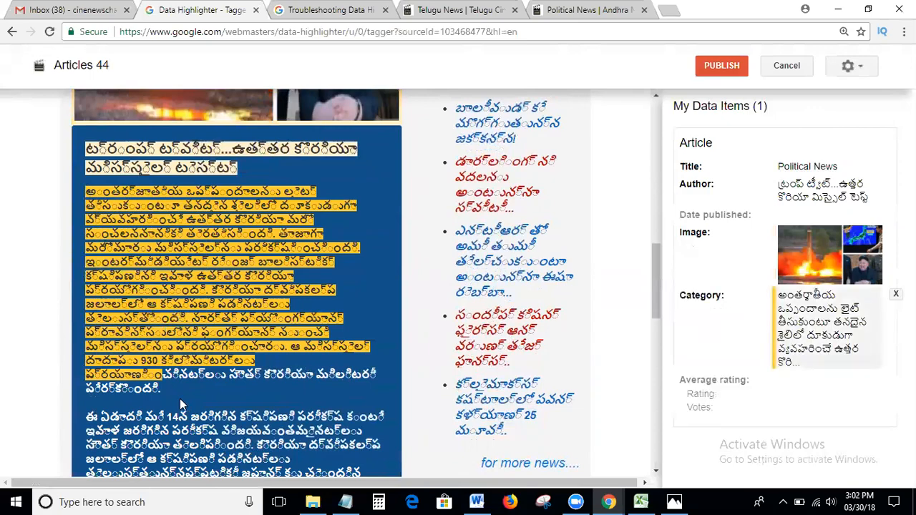
Step: Clear the stray highlight and re-highlight the whole Telugu paragraph for the Category tag
scroll(180, 399, down, 2)
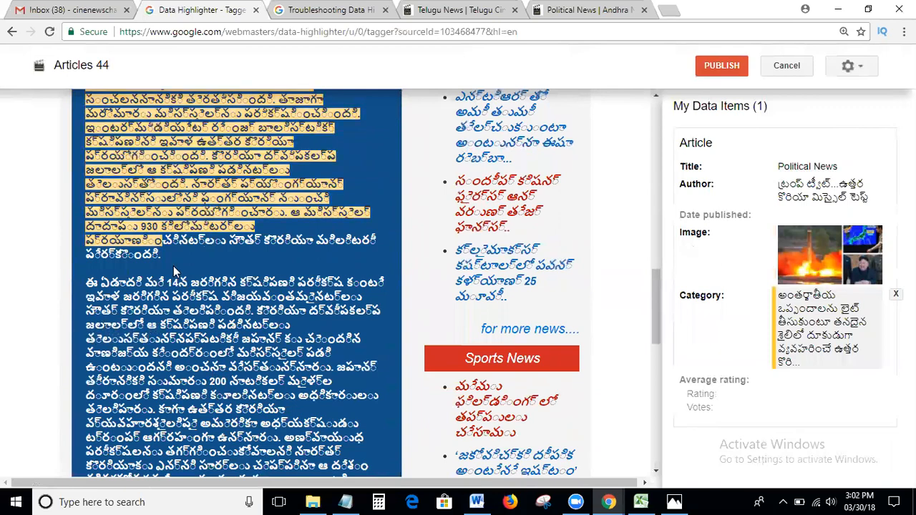
drag(166, 259, 99, 120)
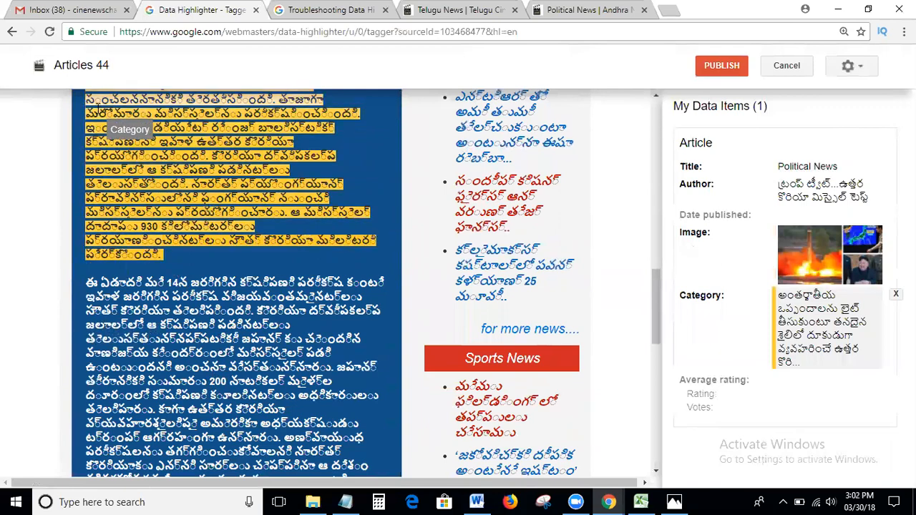
scroll(192, 259, up, 2)
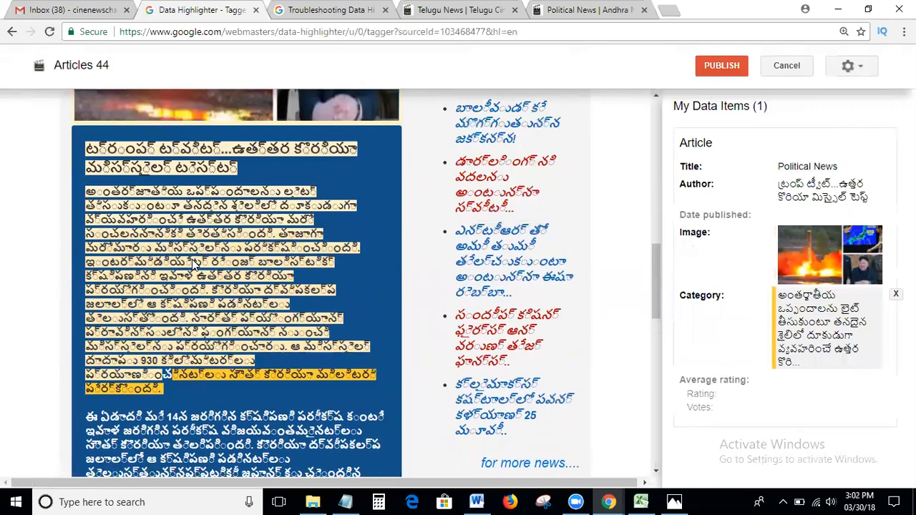
click(177, 388)
click(172, 389)
drag(106, 244, 92, 191)
mouse_move(163, 351)
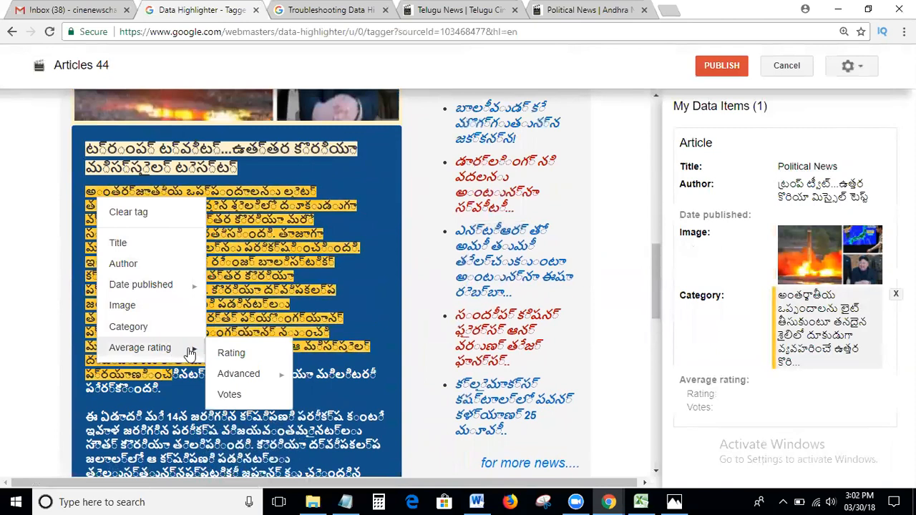
mouse_move(254, 379)
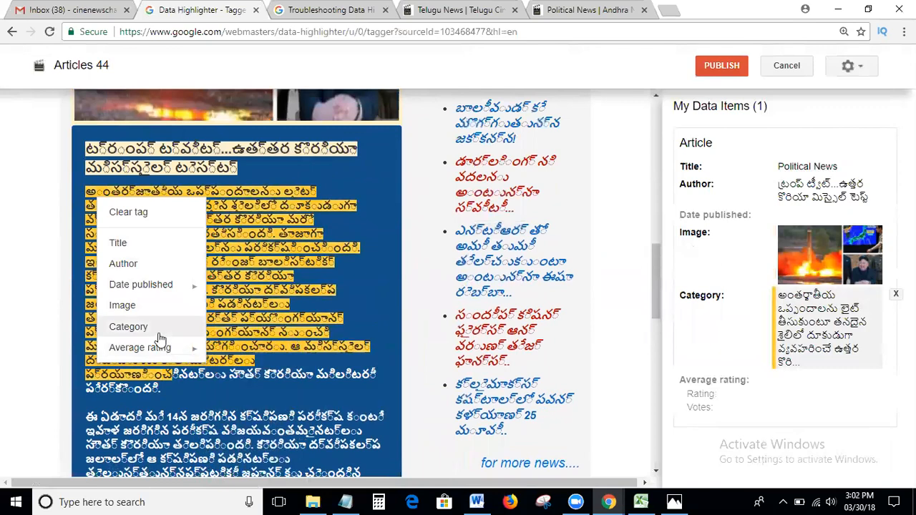
scroll(523, 268, up, 7)
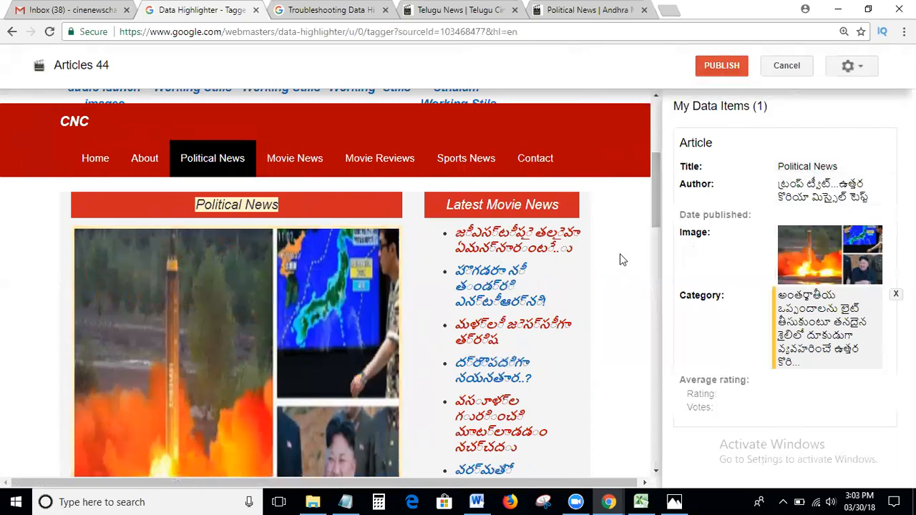
Step: Publish the Articles 44 page set, then open a new browser tab beside Telugu News
click(723, 65)
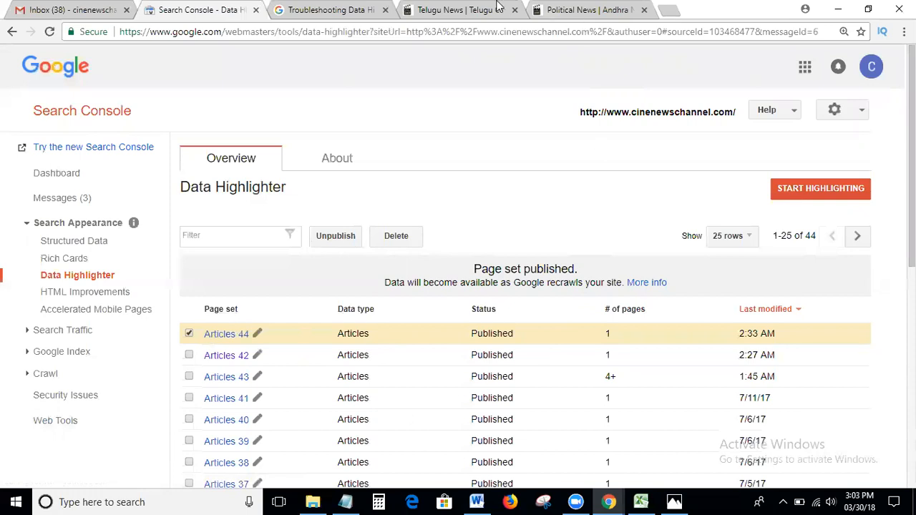
click(453, 10)
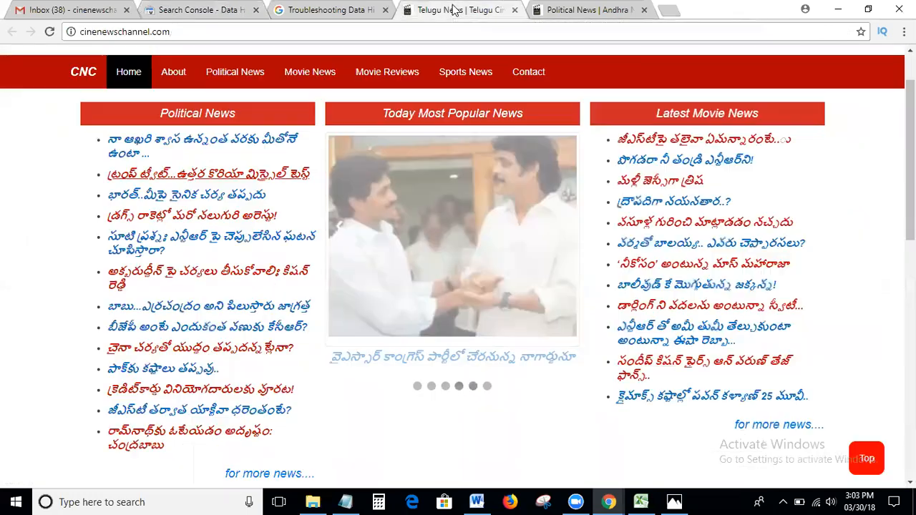
click(667, 16)
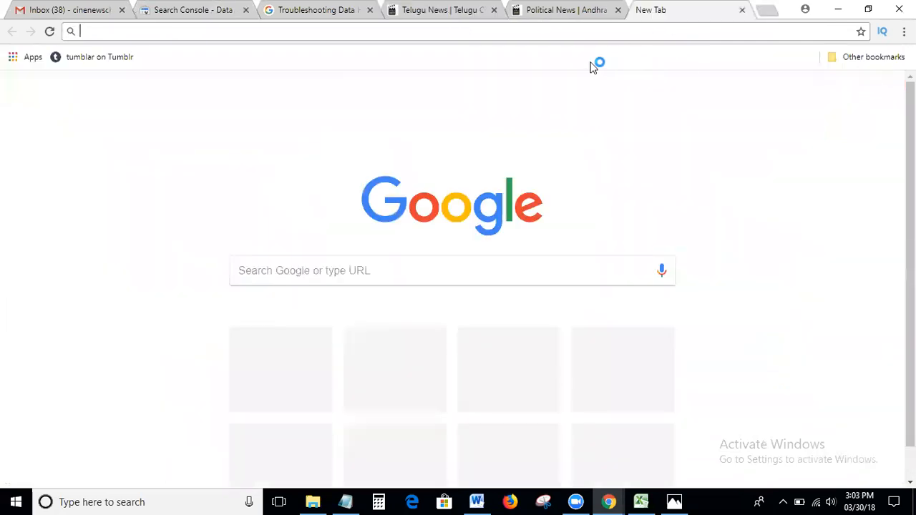
Step: Search Google for 'political news in telugu' and select the Andhra Highlights result title
click(318, 278)
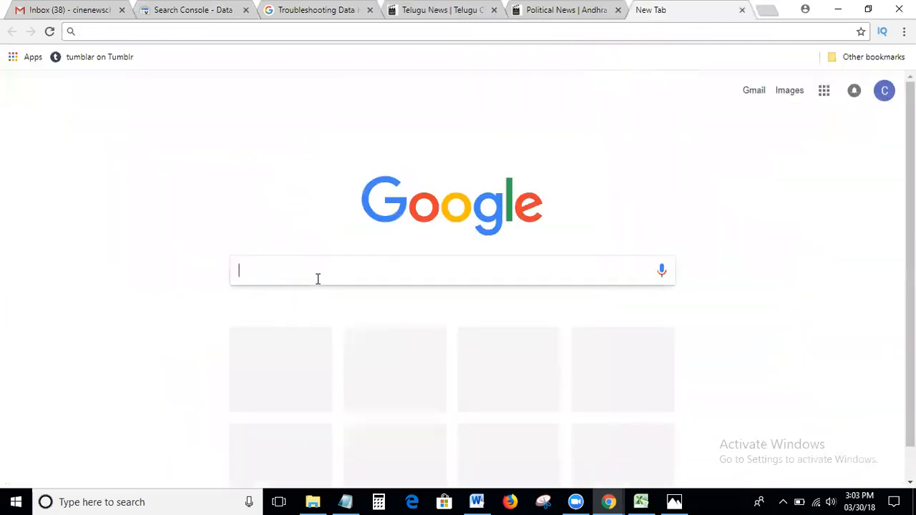
text(political n)
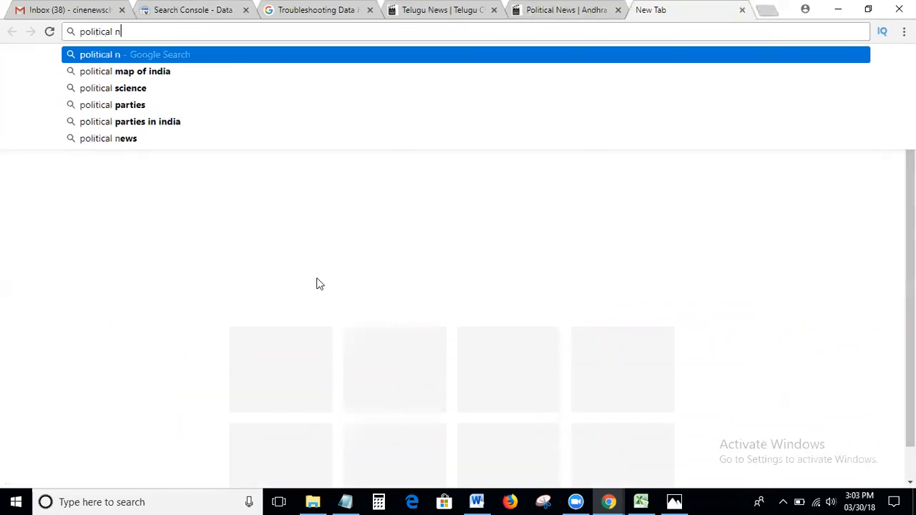
text(ews)
key(Return)
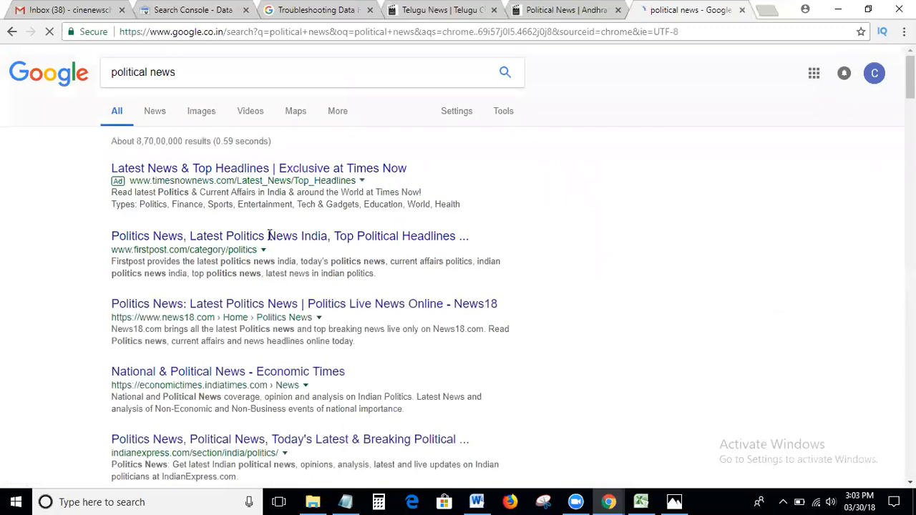
click(206, 74)
text(in telugu)
key(Return)
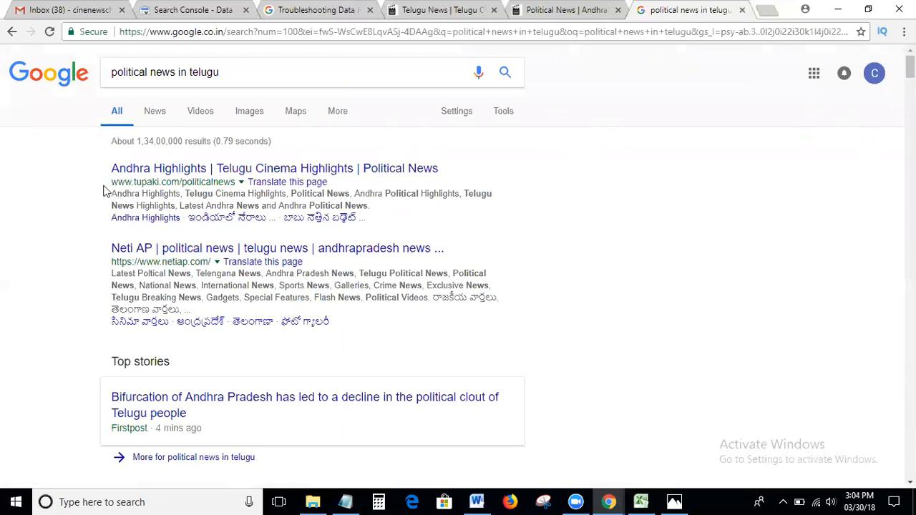
drag(110, 170, 207, 169)
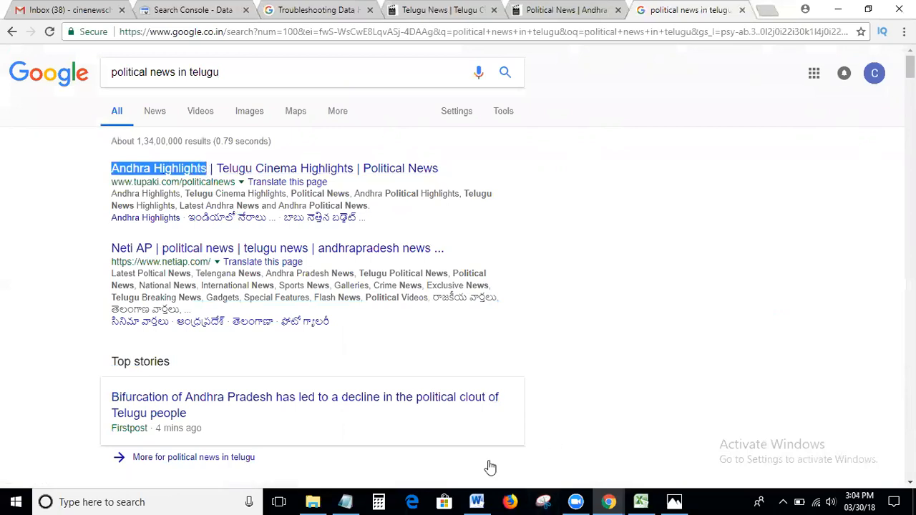
Step: Open a new private Firefox window from the taskbar icon's quick options
click(510, 500)
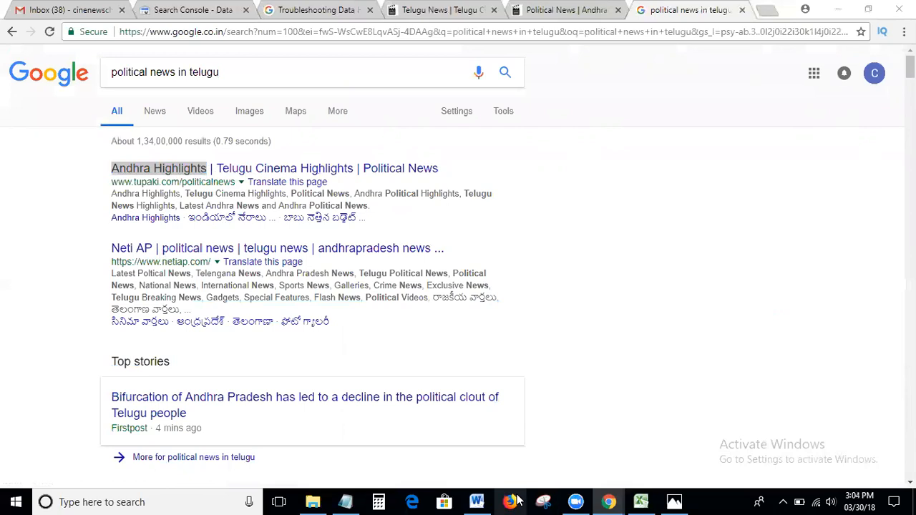
right_click(518, 501)
click(499, 417)
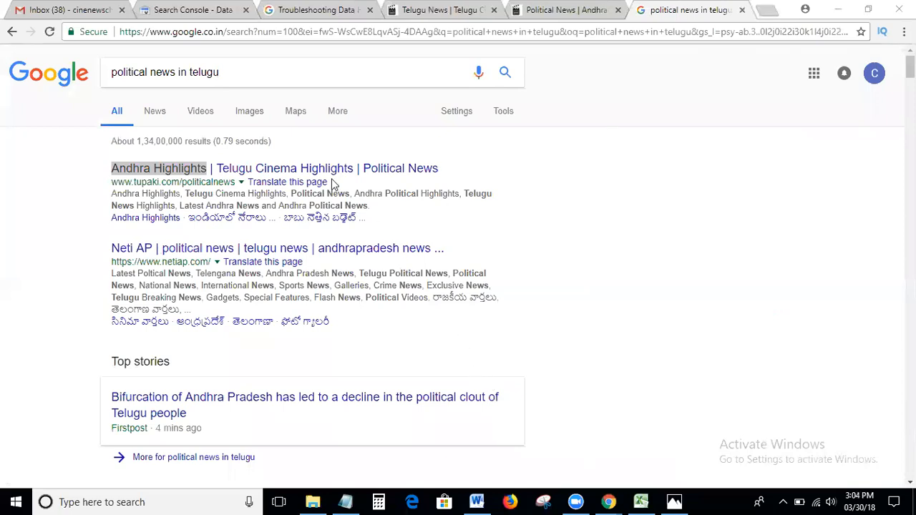
scroll(415, 272, down, 3)
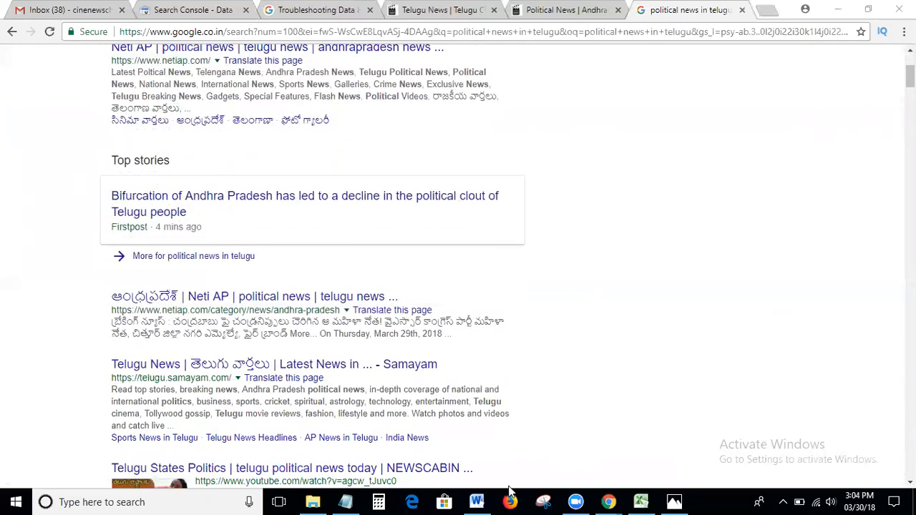
right_click(513, 501)
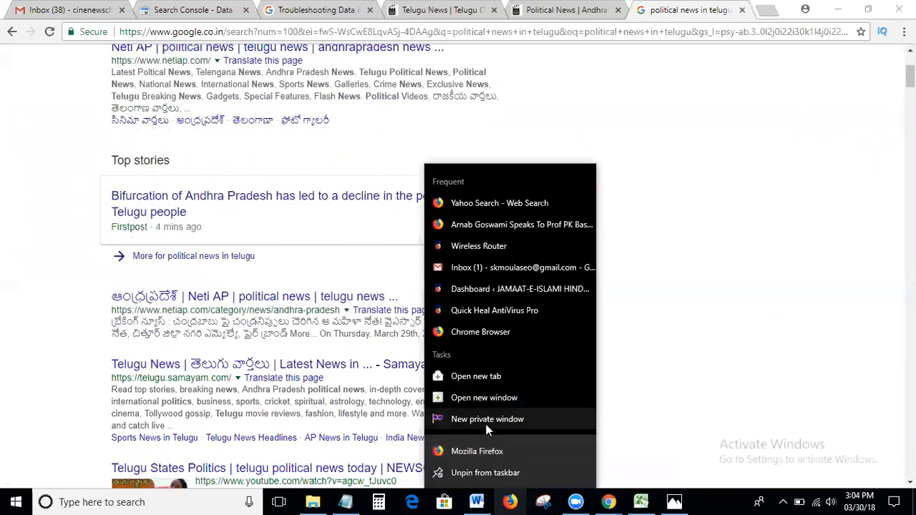
click(489, 422)
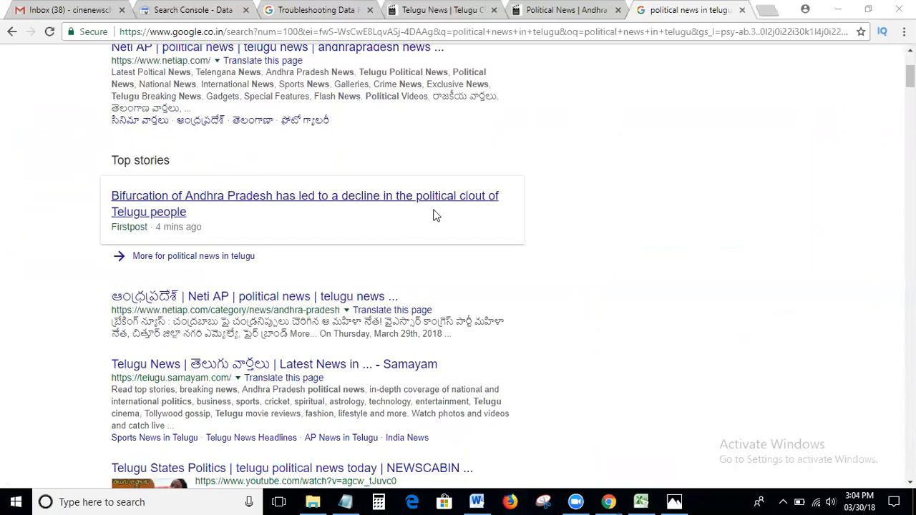
scroll(435, 214, up, 3)
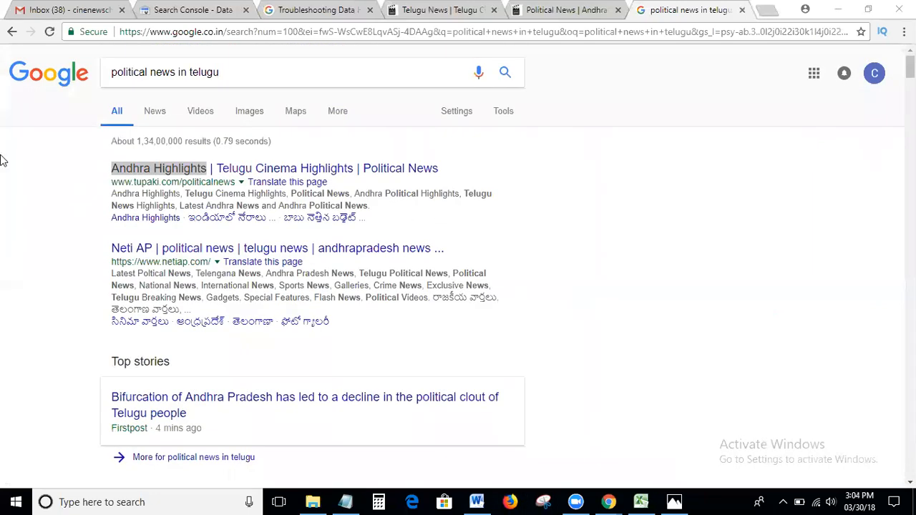
Step: Go from the Gmail tab back to the Search Console Data Highlighter page set list
click(83, 9)
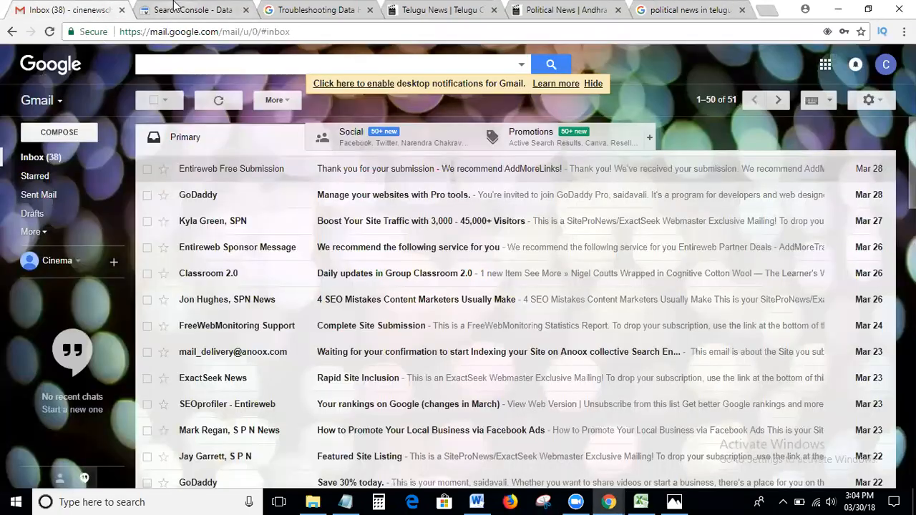
click(192, 10)
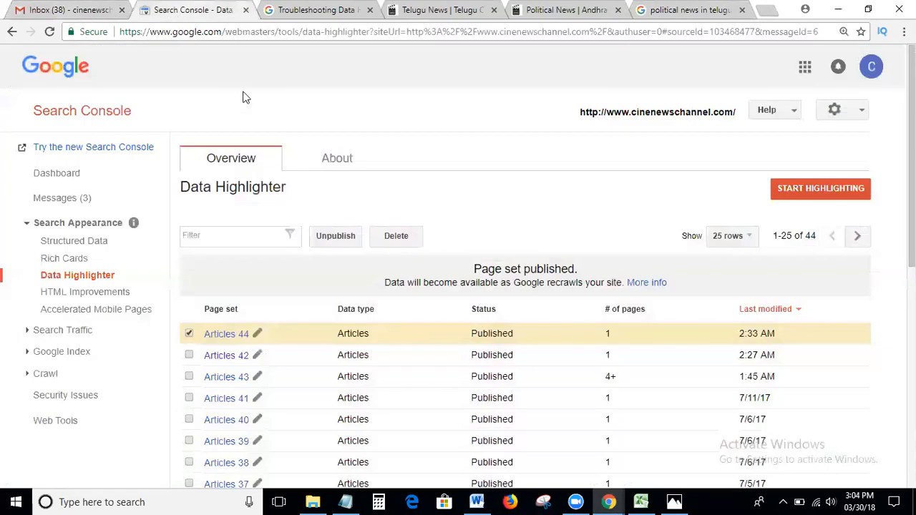